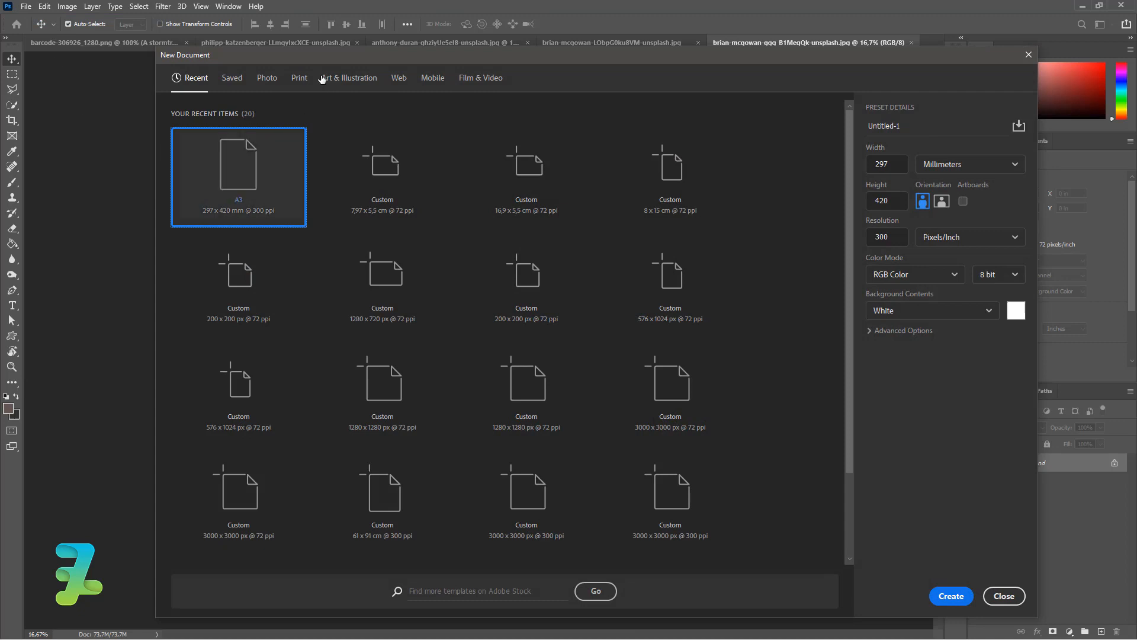
Create a new A3 print document, 297 x 420 mm at 300 pixels/inch, RGB Color, 8 bit, with white background
left_click(299, 78)
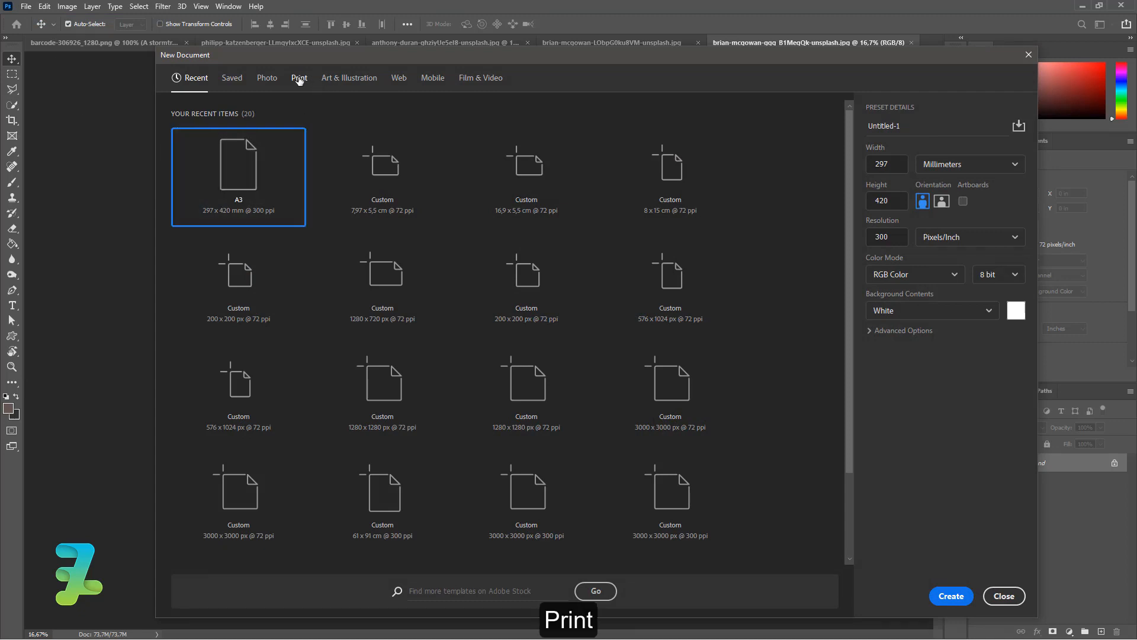
left_click(527, 246)
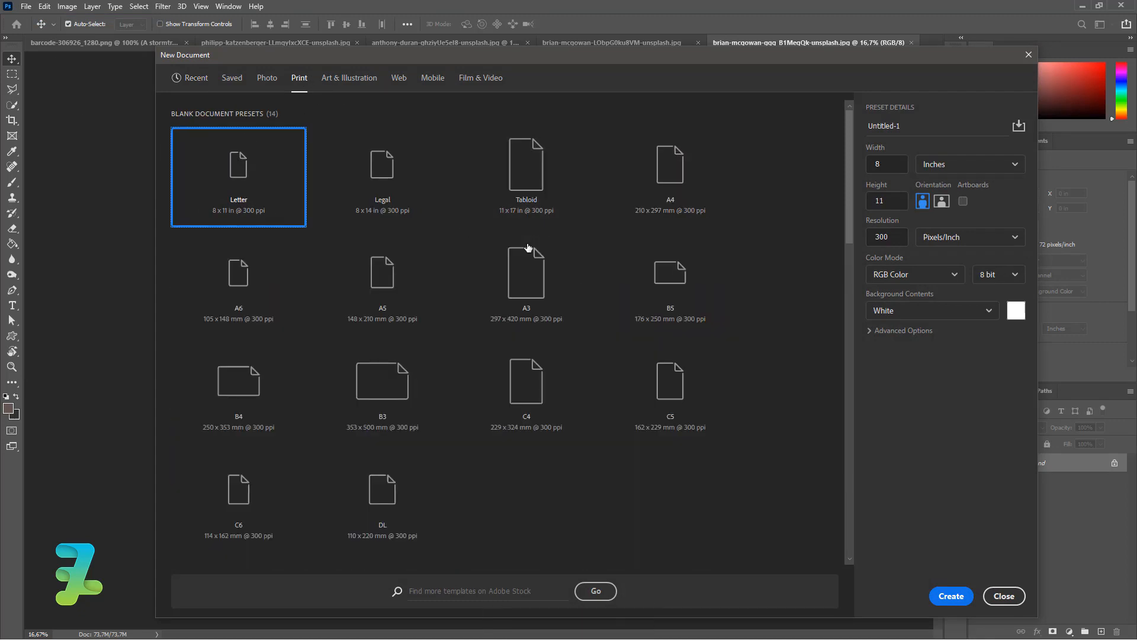
left_click(522, 292)
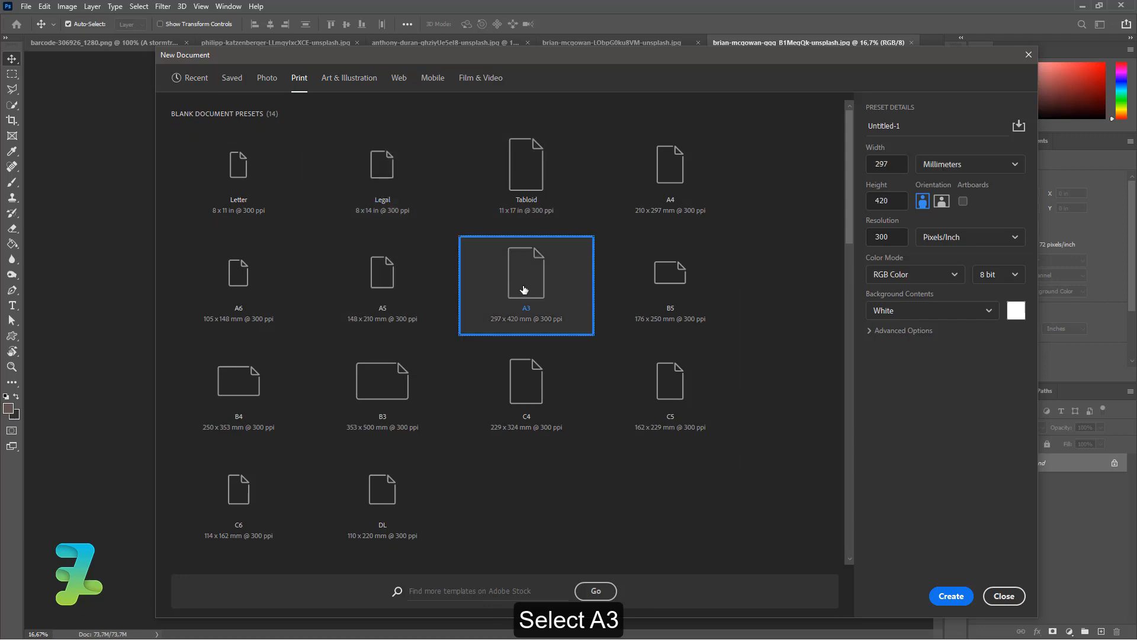
left_click_drag(894, 165, 848, 177)
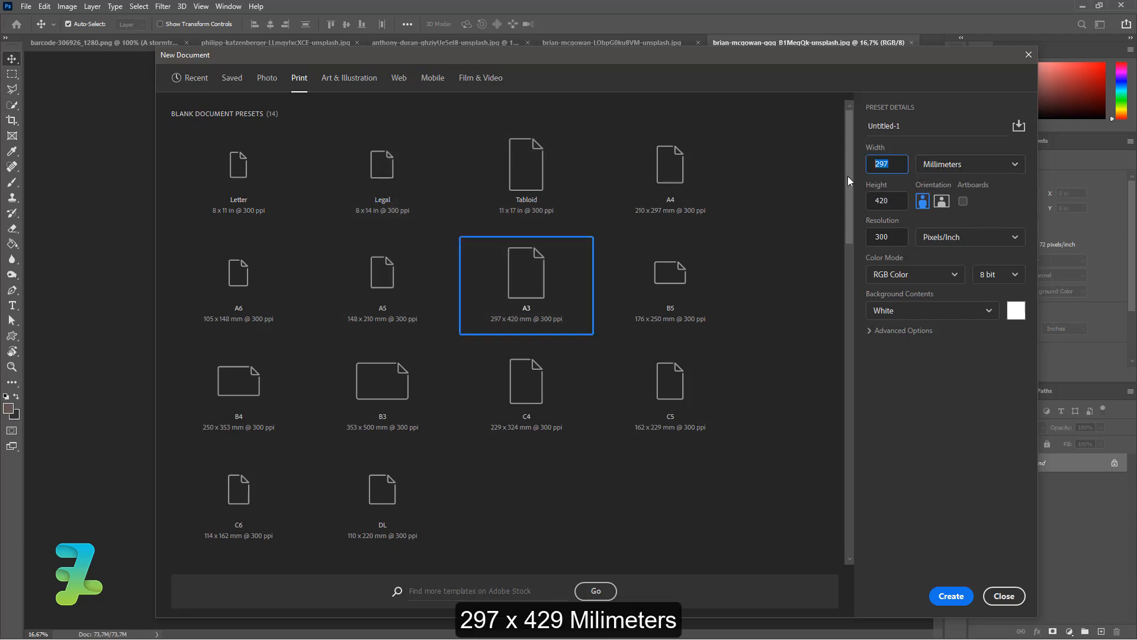
left_click(883, 237)
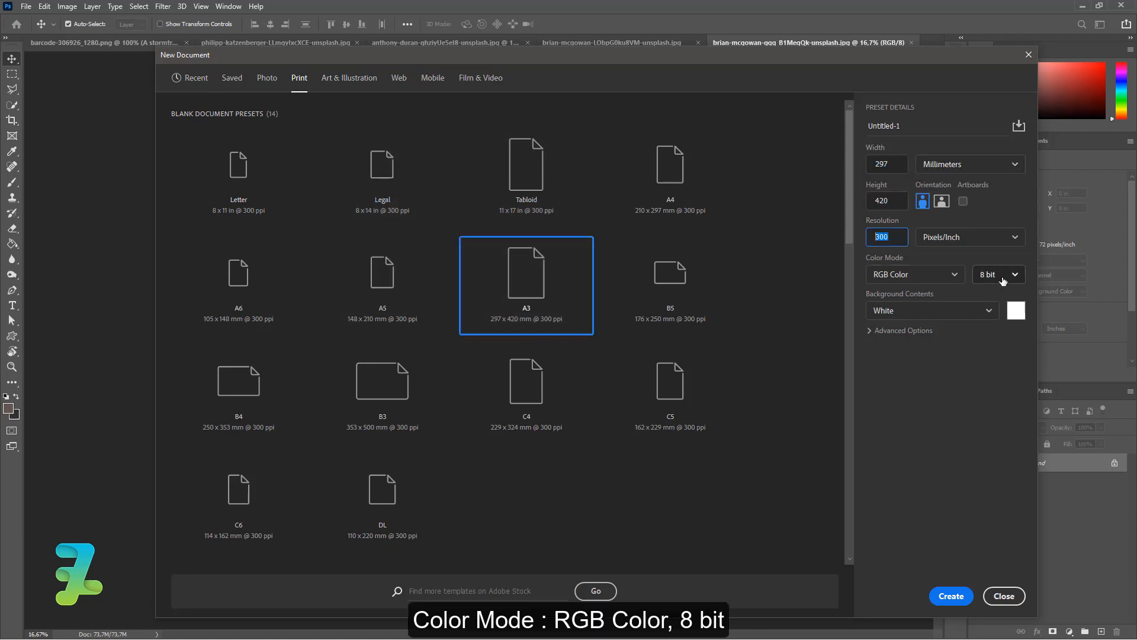
left_click(1001, 275)
left_click(927, 380)
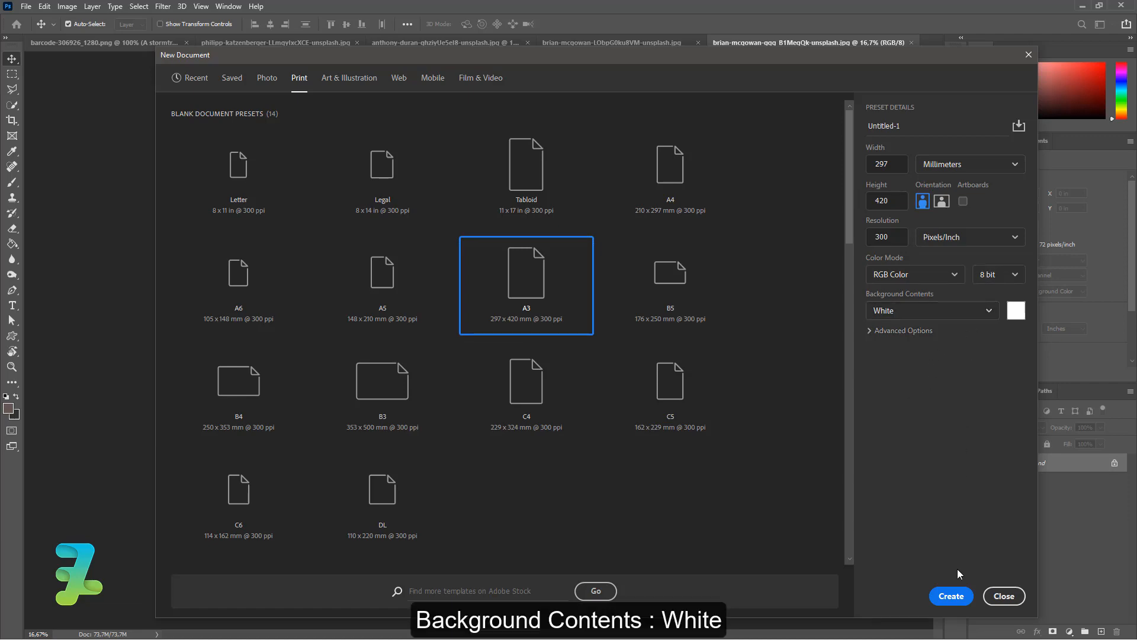
left_click(950, 596)
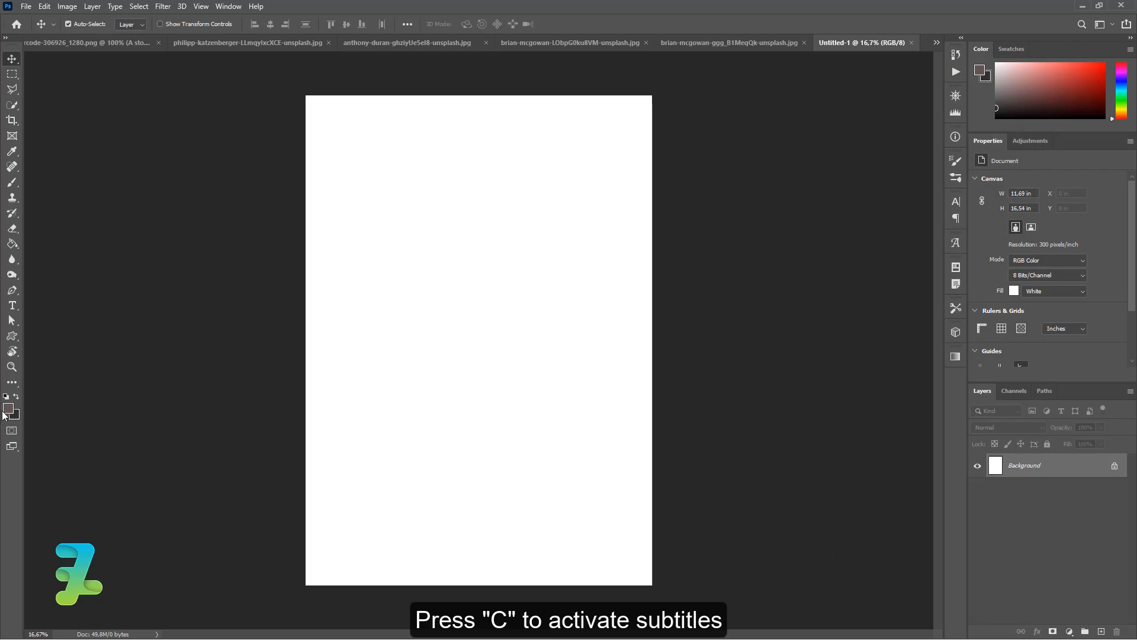
Set the foreground colour to black (#000000) and draw a rectangle about 3288 x 1519 px across the upper part of the page
left_click(11, 338)
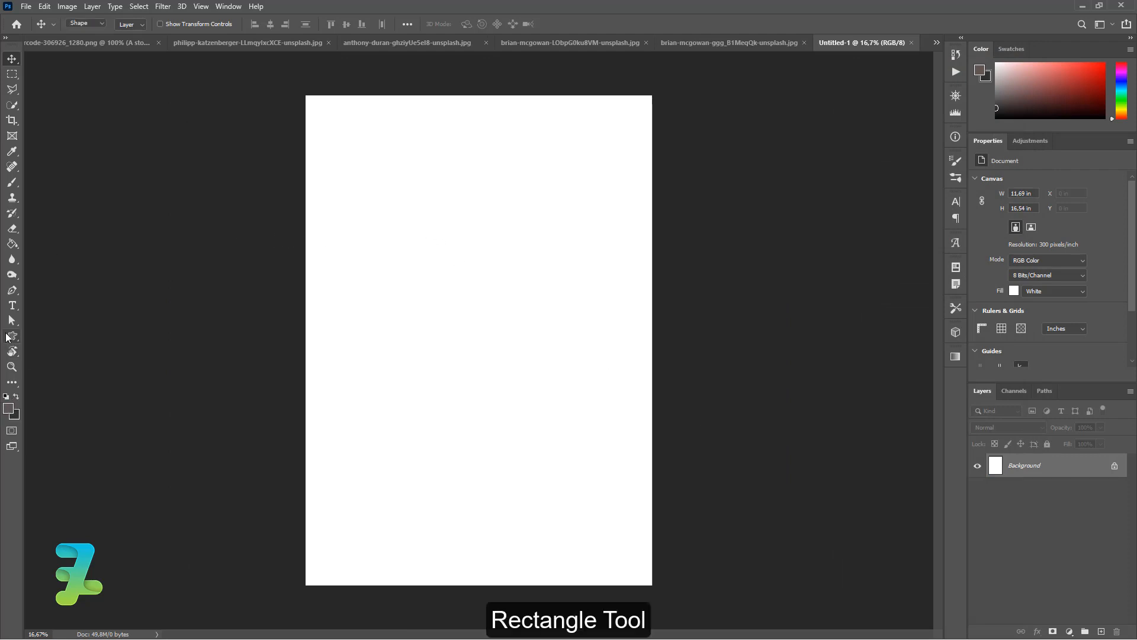
left_click(33, 336)
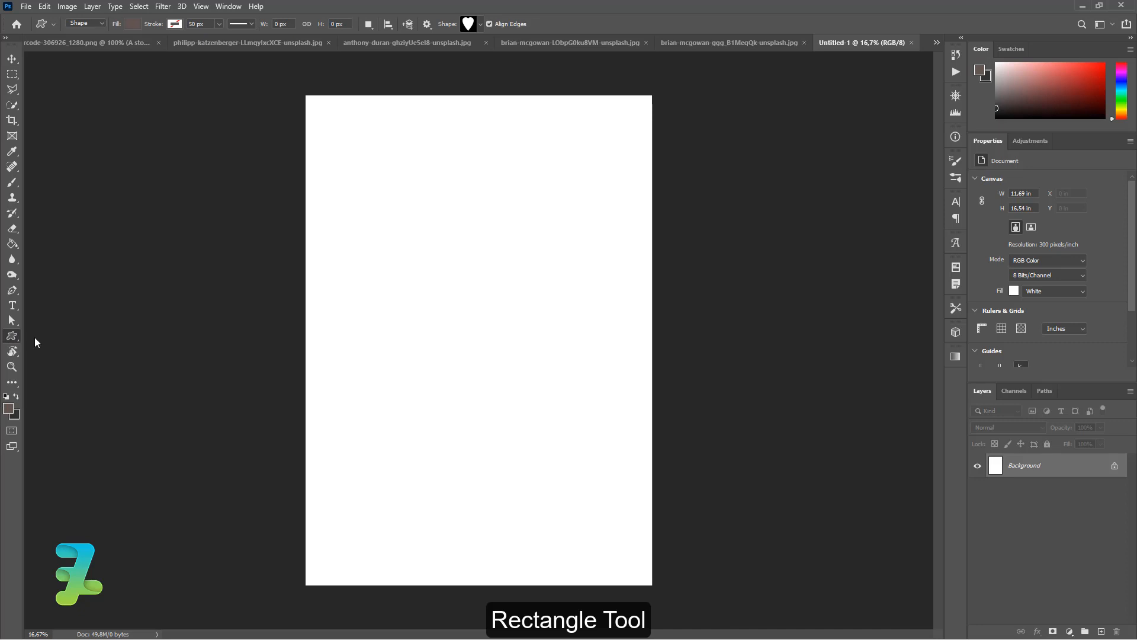
left_click(8, 408)
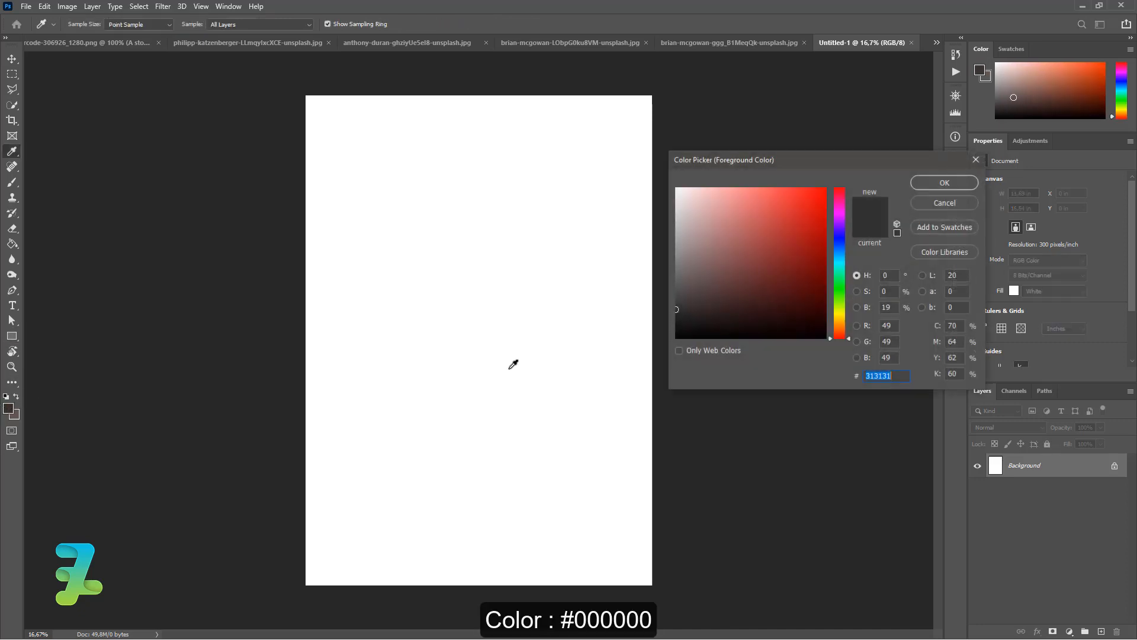
left_click(922, 180)
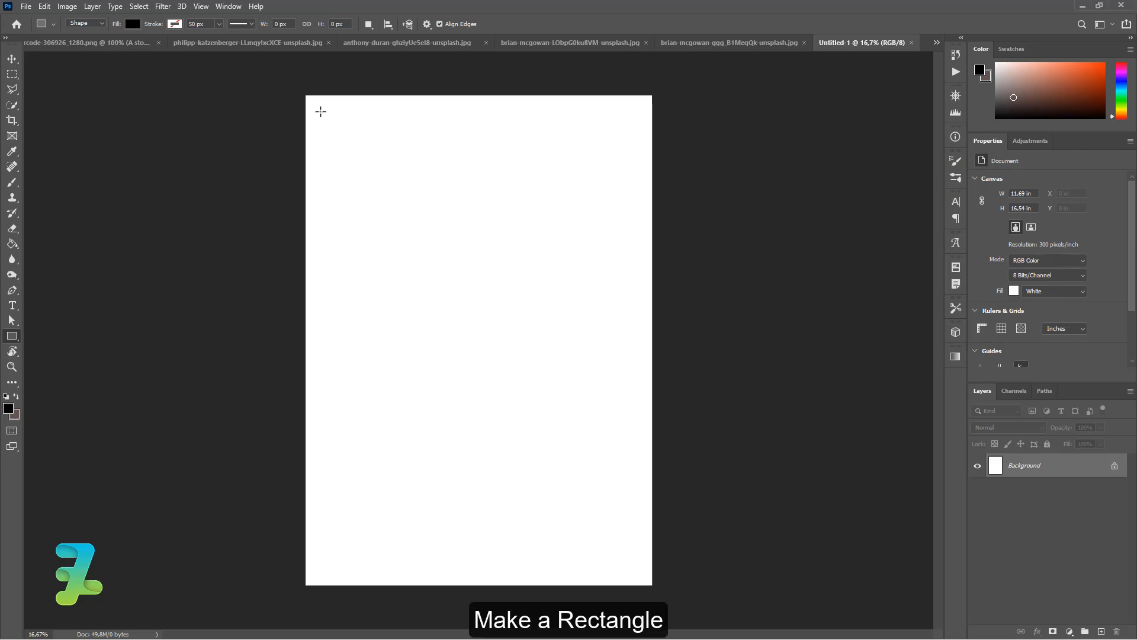
left_click_drag(320, 111, 642, 261)
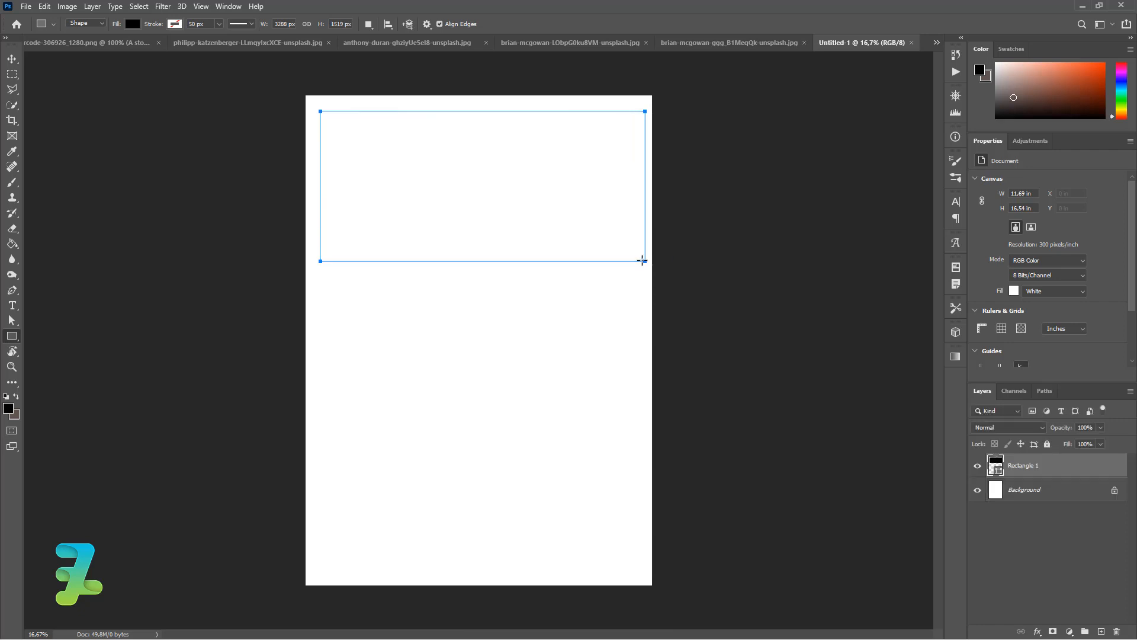
Centre the black rectangle horizontally on the whole canvas and deselect
key("v")
key("ctrl+a")
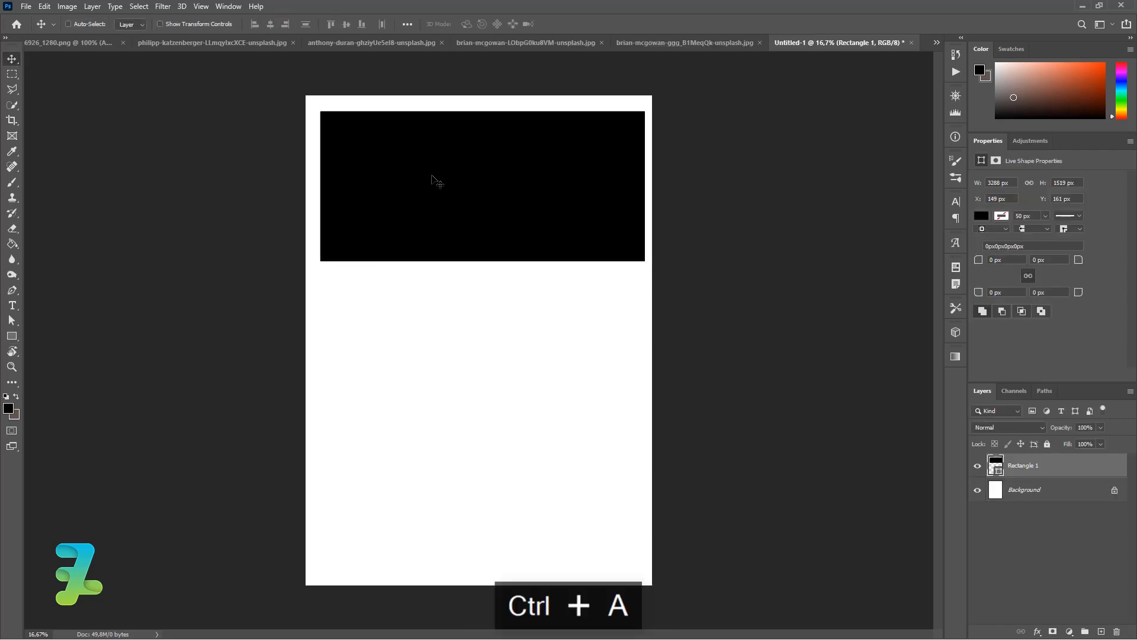
left_click(270, 24)
key("ctrl+d")
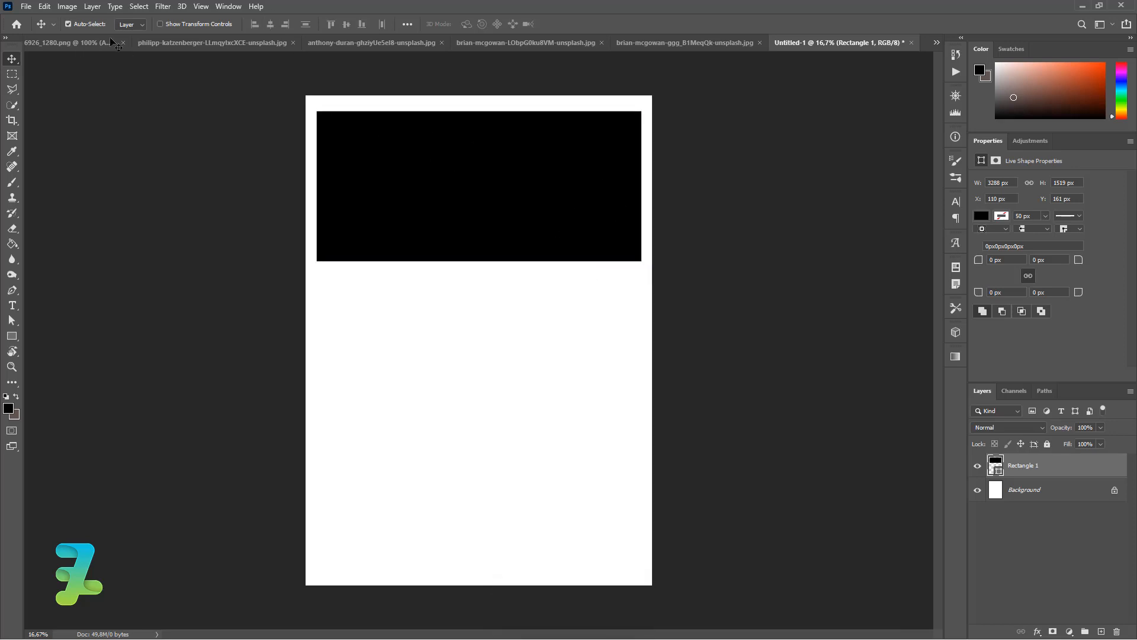
Float the photo of stormtroopers in a mall in its own window, copy it into the poster document, and close the source photo
left_click(198, 44)
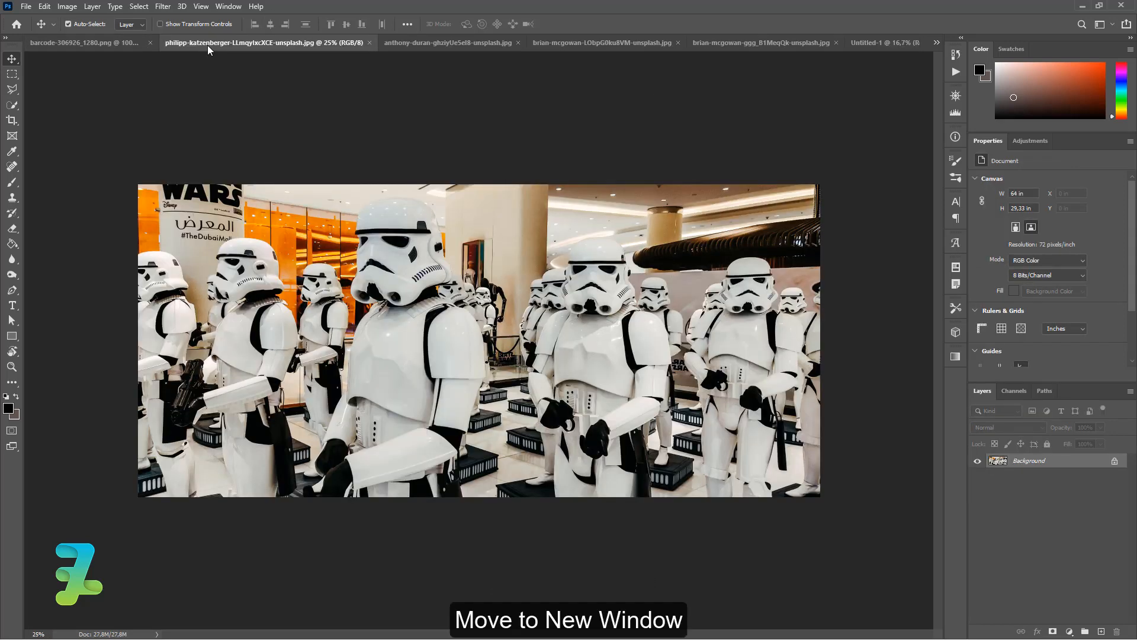
right_click(207, 45)
left_click(230, 106)
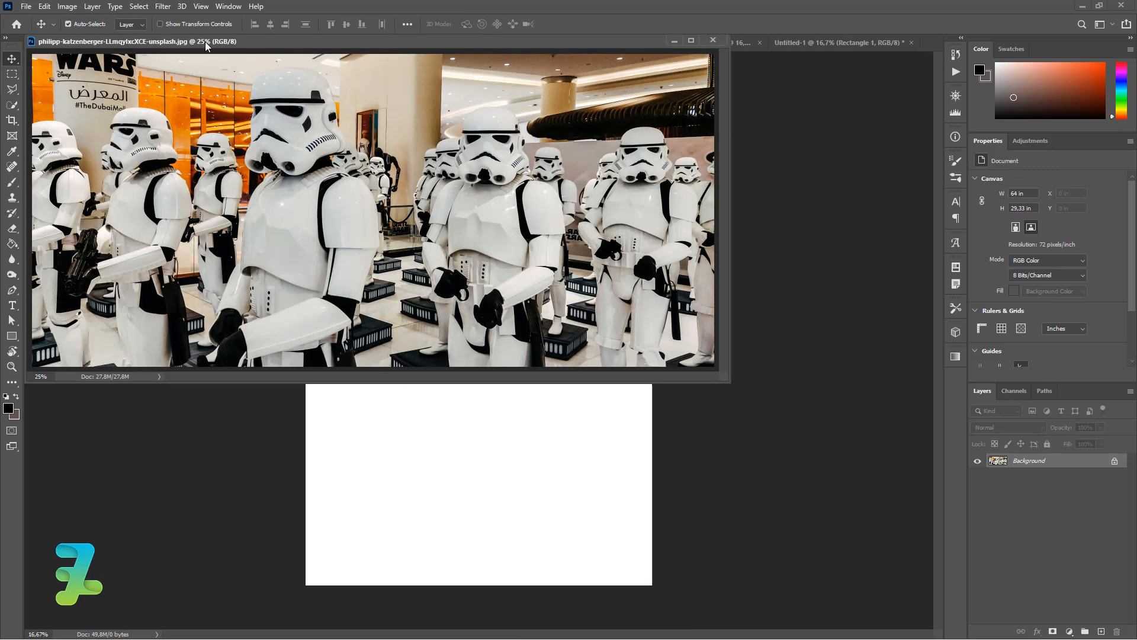
left_click_drag(205, 42, 303, 452)
left_click_drag(1003, 462, 560, 263)
left_click(811, 452)
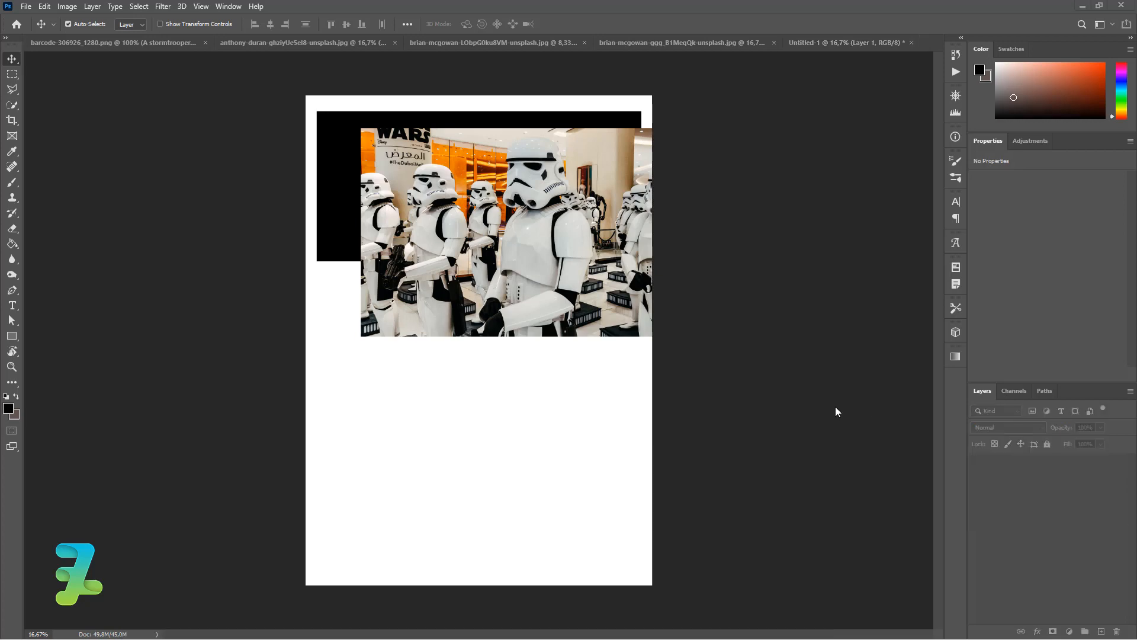
Clip the mall stormtrooper photo to the black rectangle and reposition it so it fills the frame
right_click(1033, 468)
left_click(951, 366)
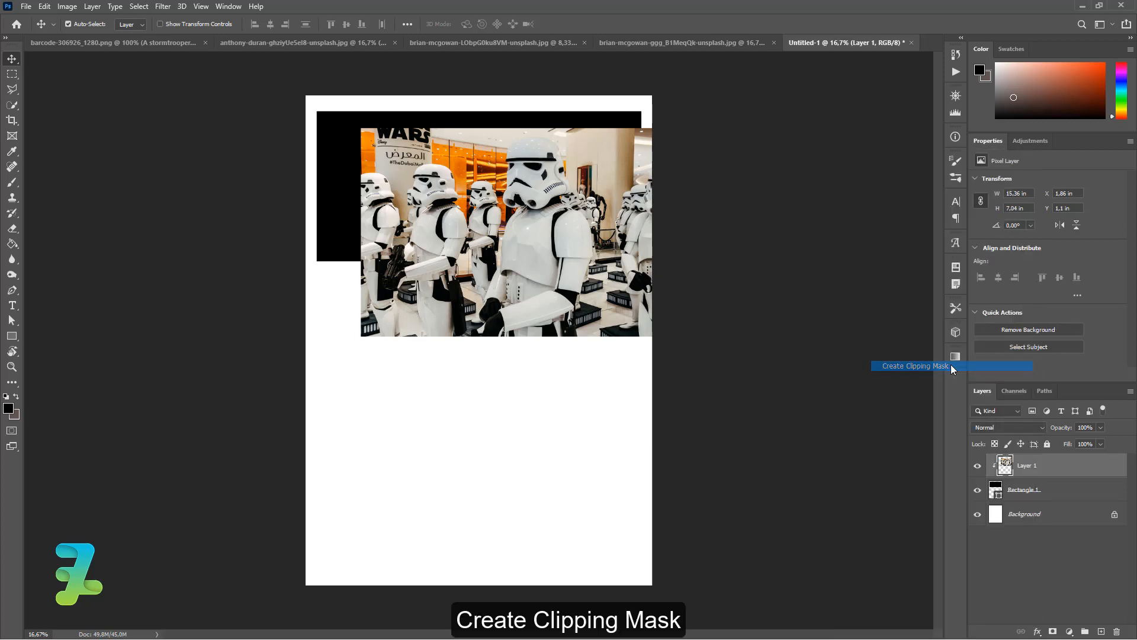
left_click_drag(524, 194, 479, 176)
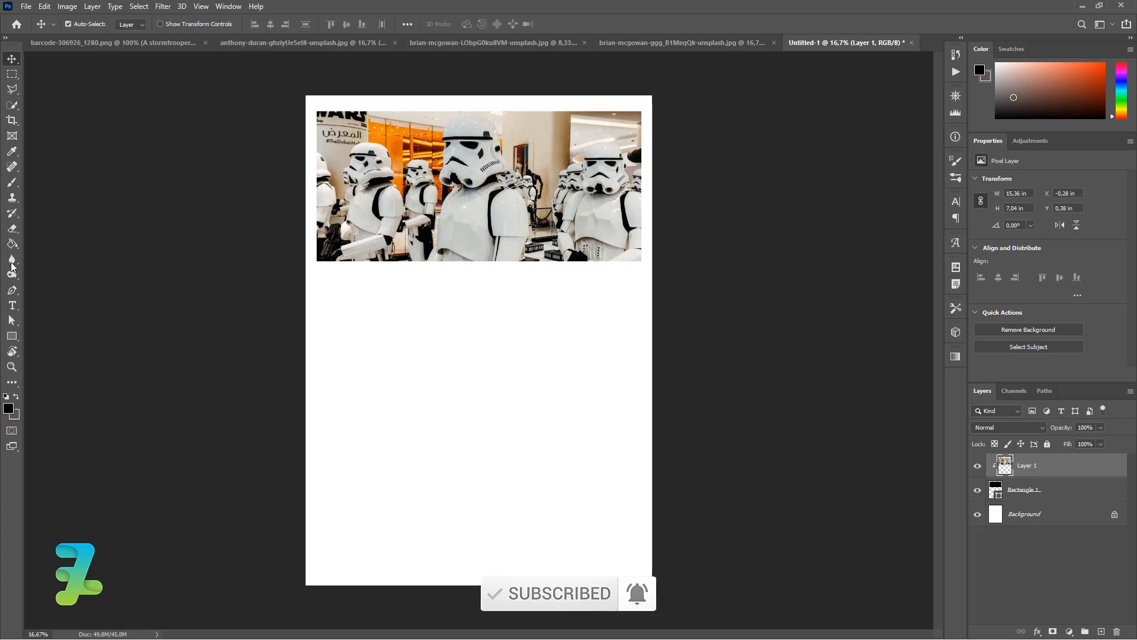
Duplicate the rectangle that frames the photo and move the unclipped original straight down, just below the photo with a narrow gap
left_click(12, 337)
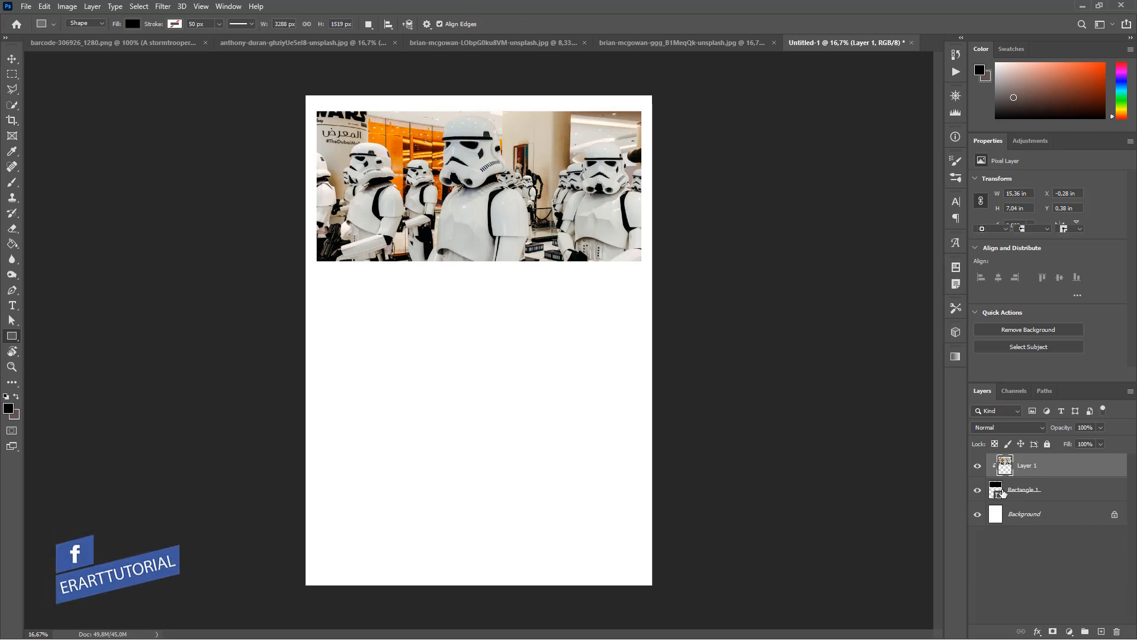
left_click(1038, 491)
key("ctrl+j")
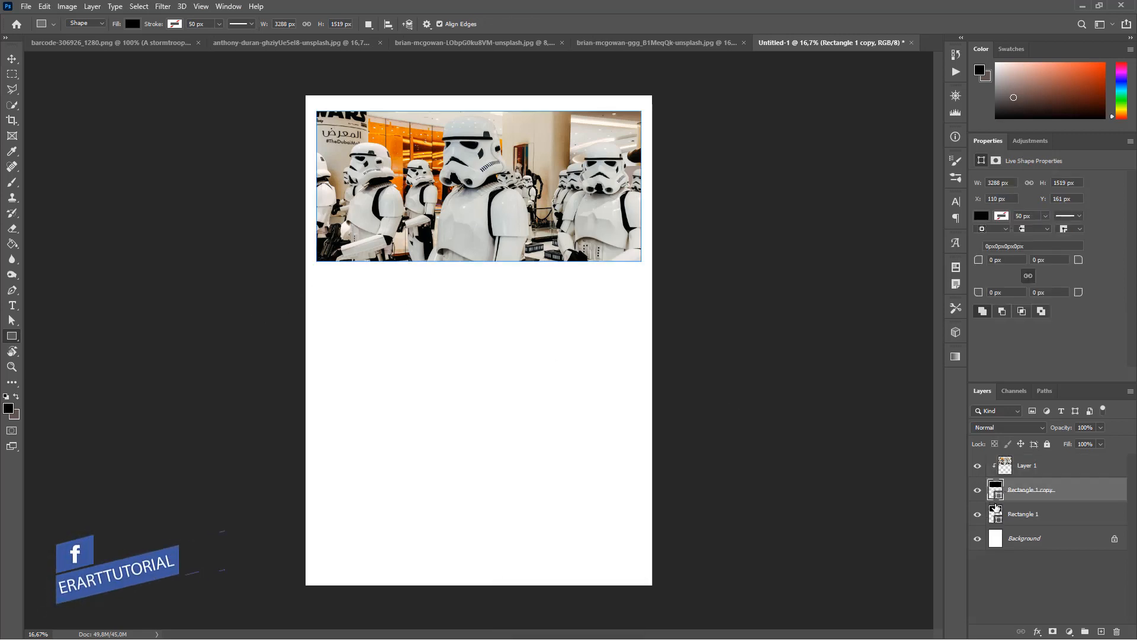
left_click(994, 511)
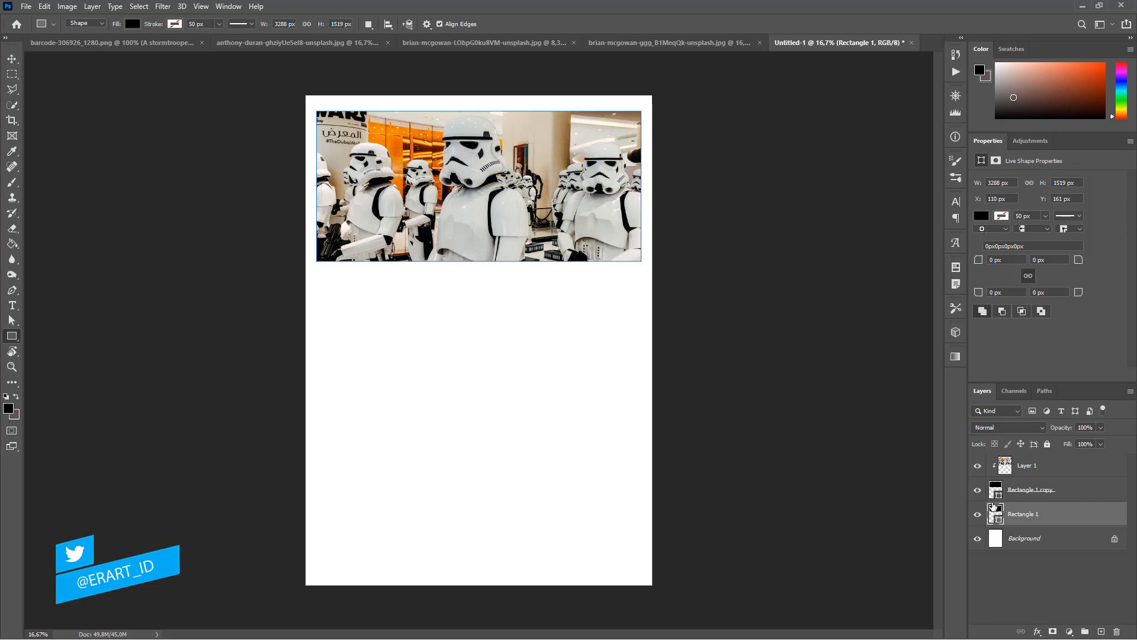
left_click(12, 57)
left_click_drag(441, 199, 428, 346)
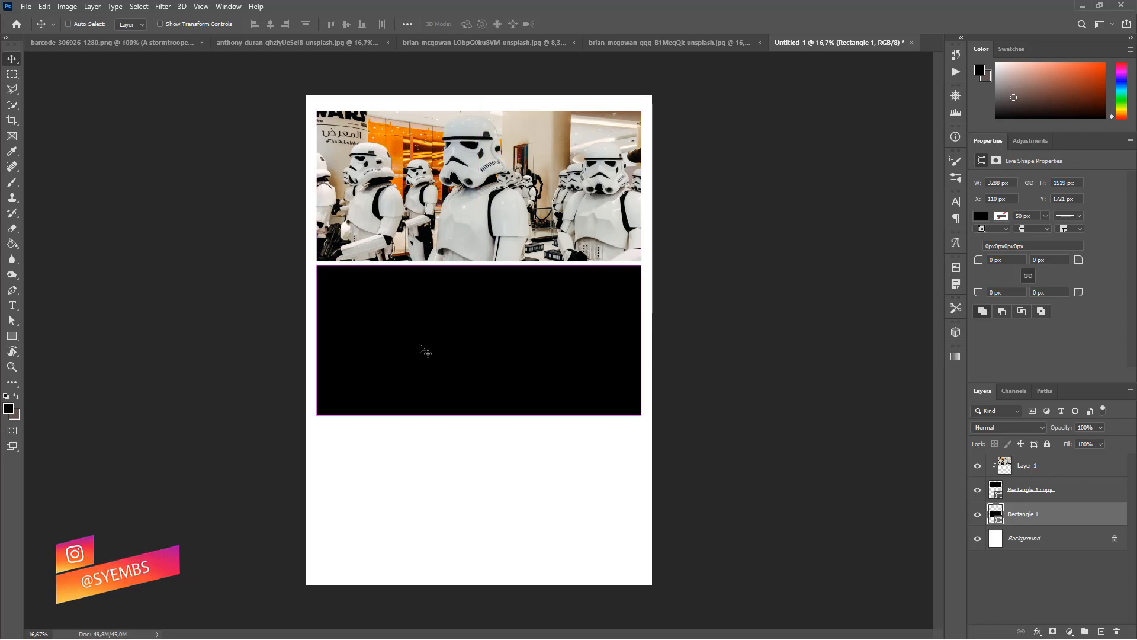
Shrink only the height of the lower black rectangle to about 217 px, making a thin strip beneath the photo
key("ctrl+t")
left_click_drag(478, 413, 481, 349)
key("ctrl+z")
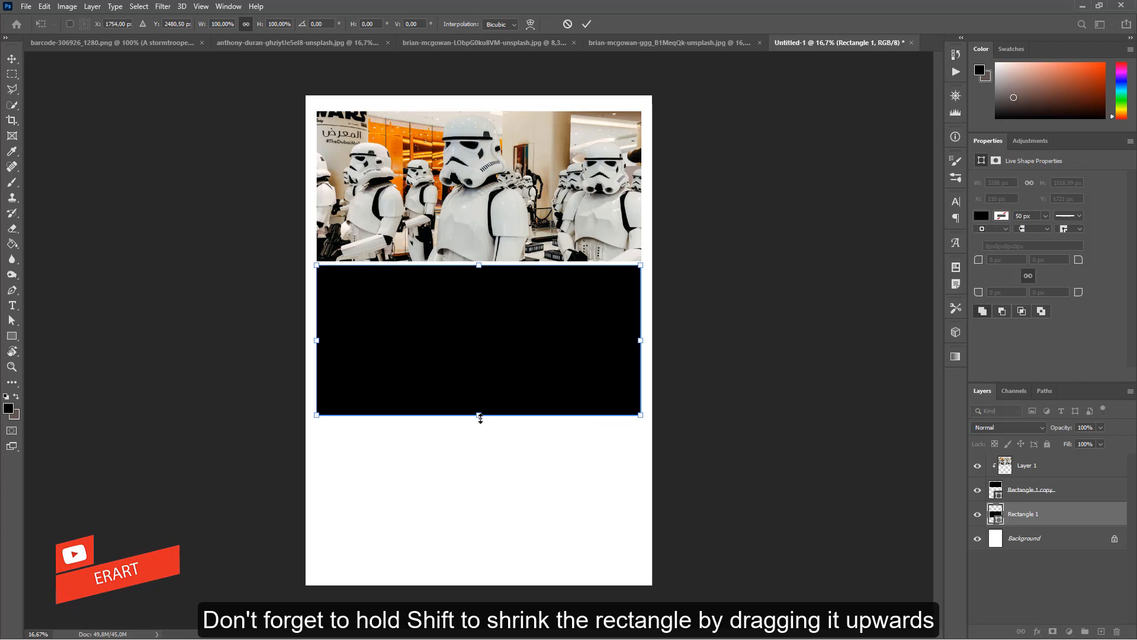
left_click_drag(477, 414, 495, 289)
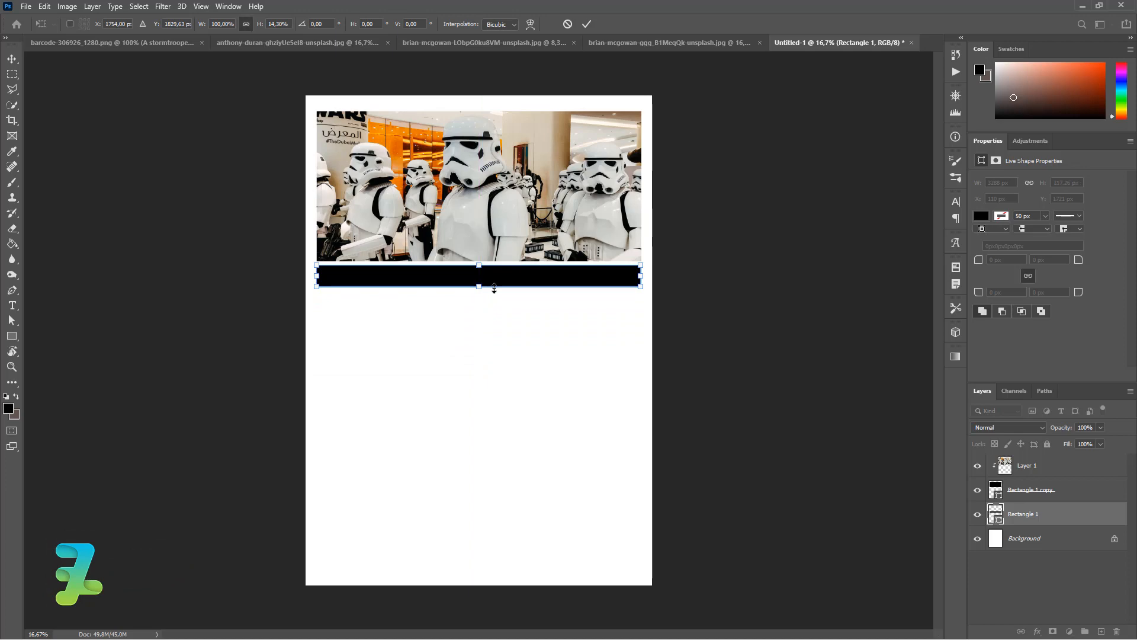
left_click(12, 62)
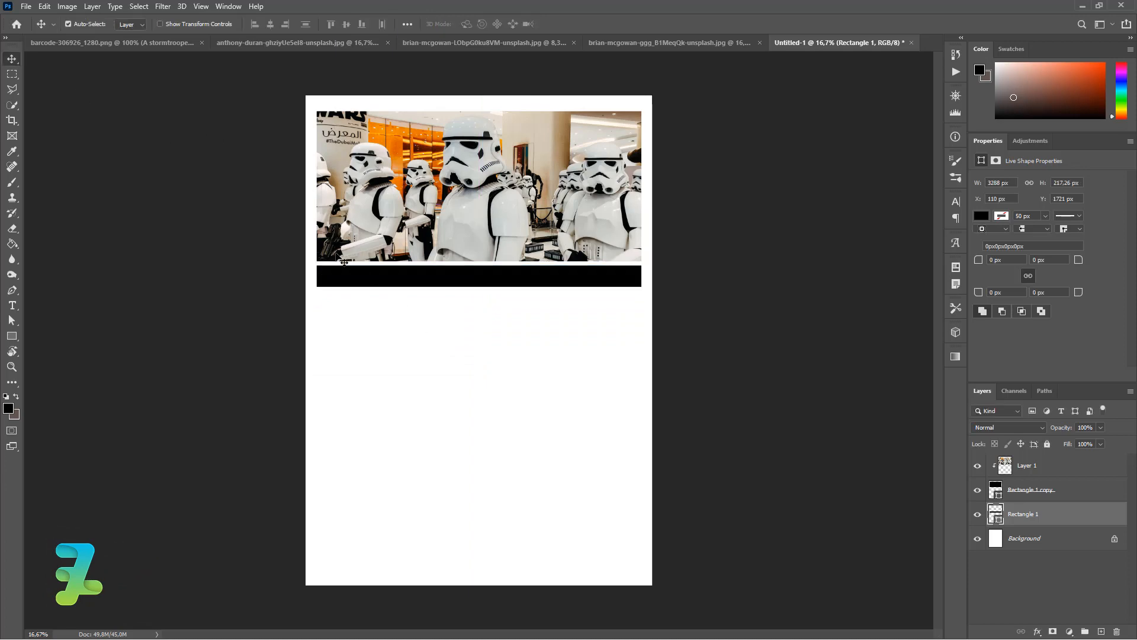
Copy the blue-lit photo of rows of stormtroopers into the poster, close its source window, and clip it to the thin black strip
right_click(604, 45)
left_click(629, 106)
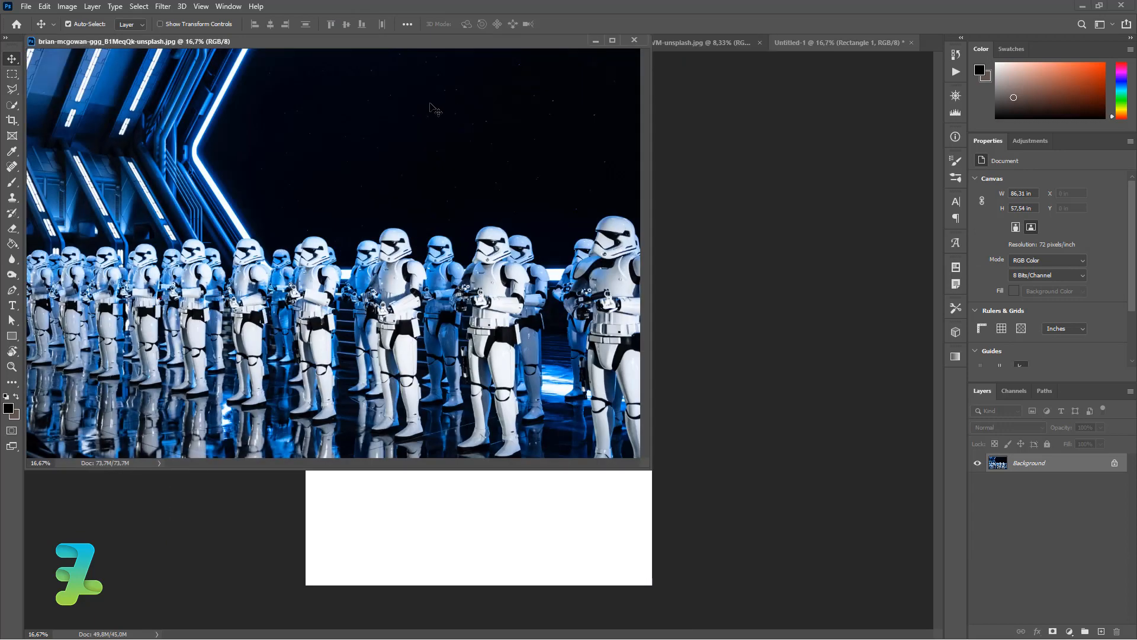
left_click_drag(413, 40, 243, 162)
left_click_drag(316, 380, 551, 384)
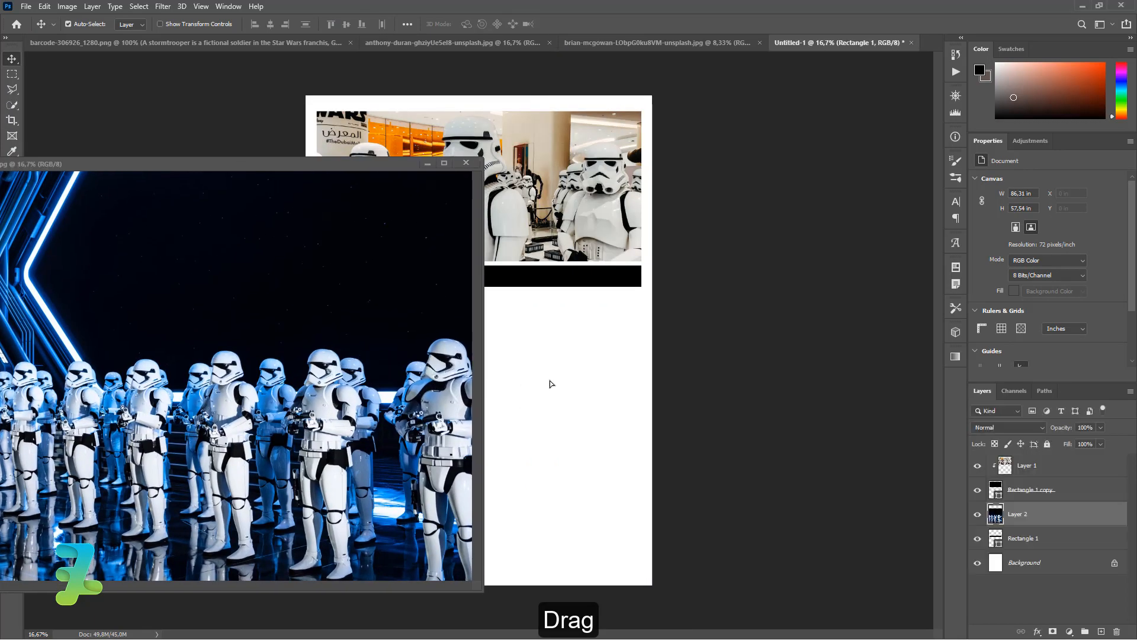
left_click(466, 166)
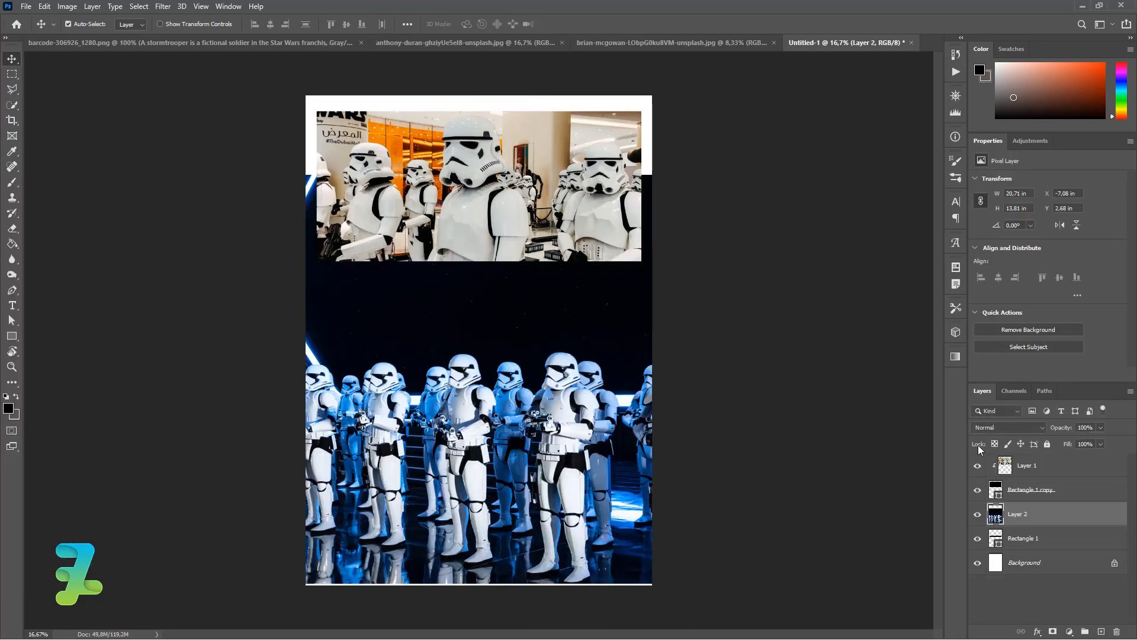
right_click(1065, 517)
left_click(1017, 240)
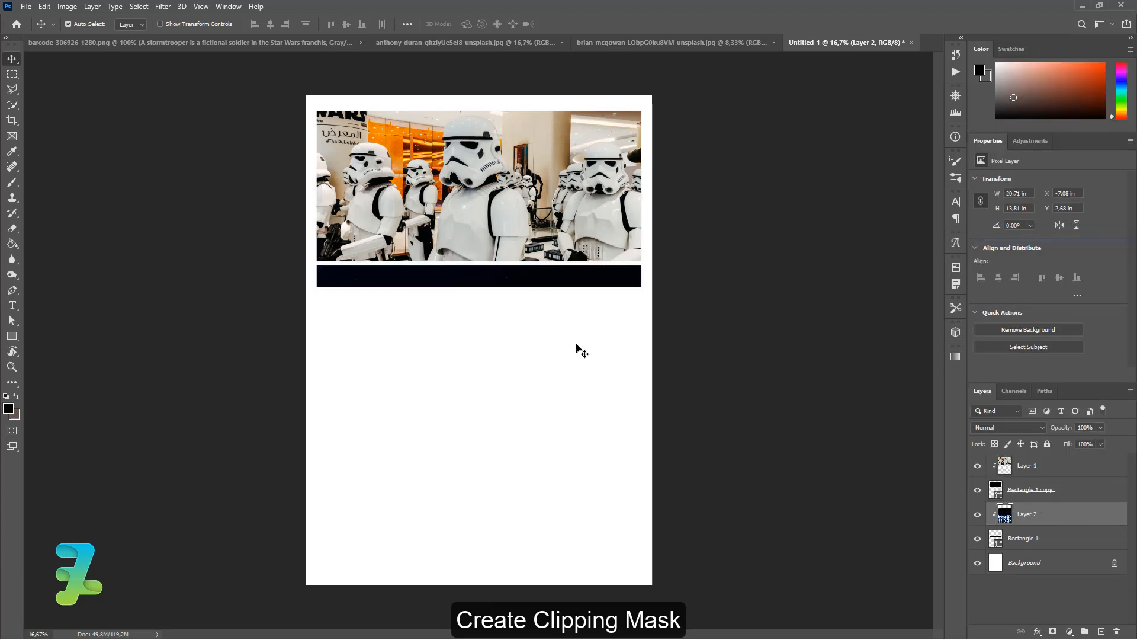
Scale the clipped blue stormtrooper photo to about 31% and place it over the left part of the thin strip
key("ctrl+t")
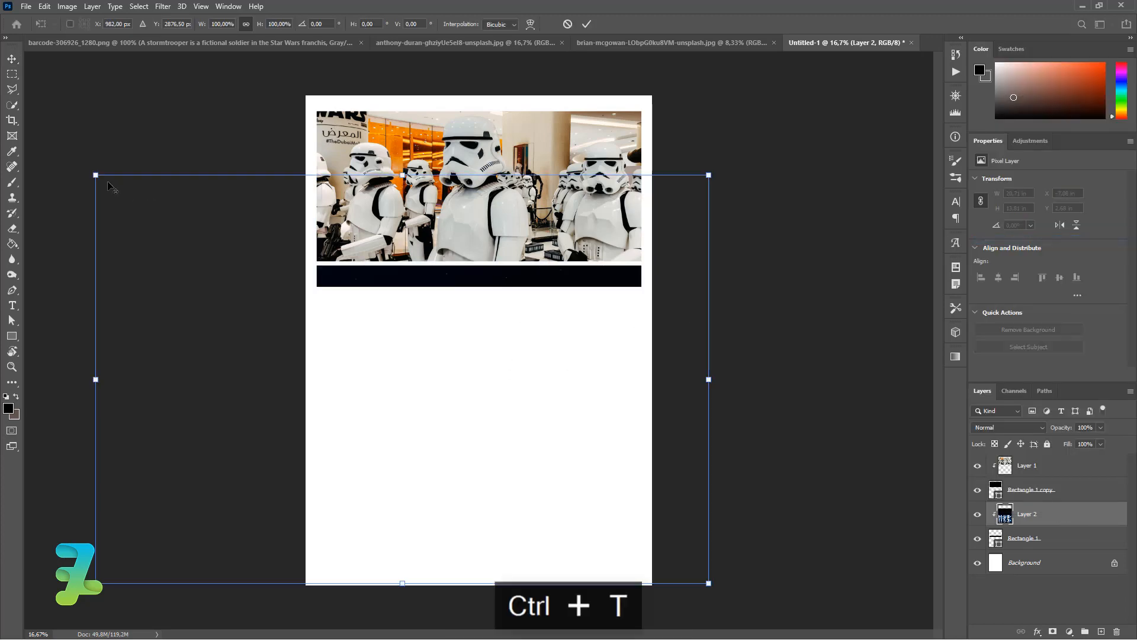
left_click_drag(95, 174, 310, 317)
left_click_drag(382, 362, 386, 259)
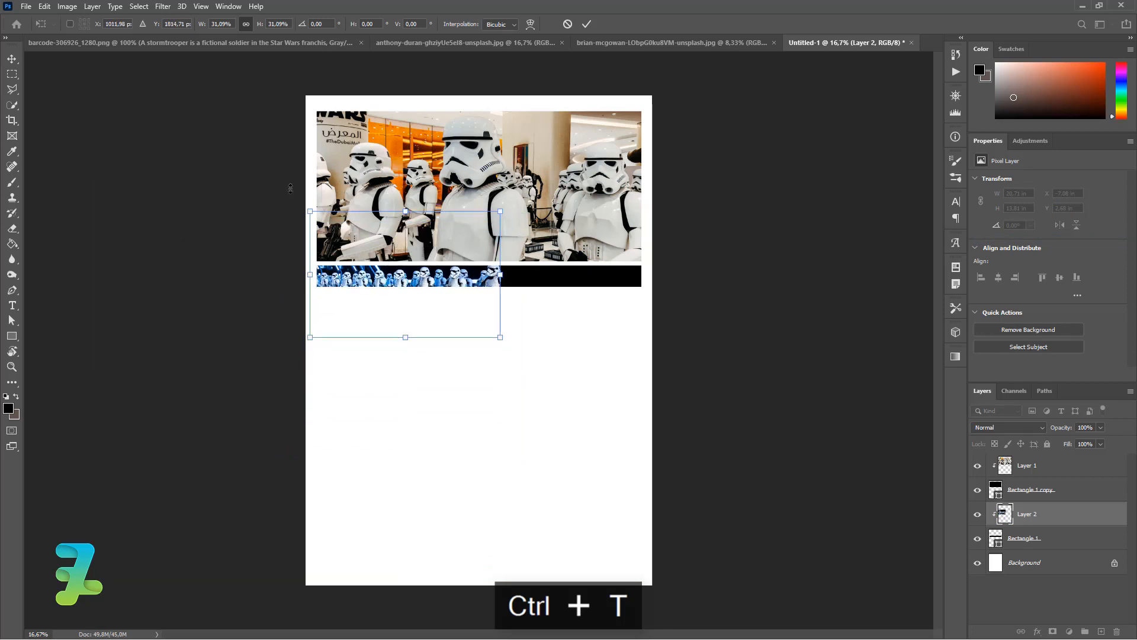
key("Return")
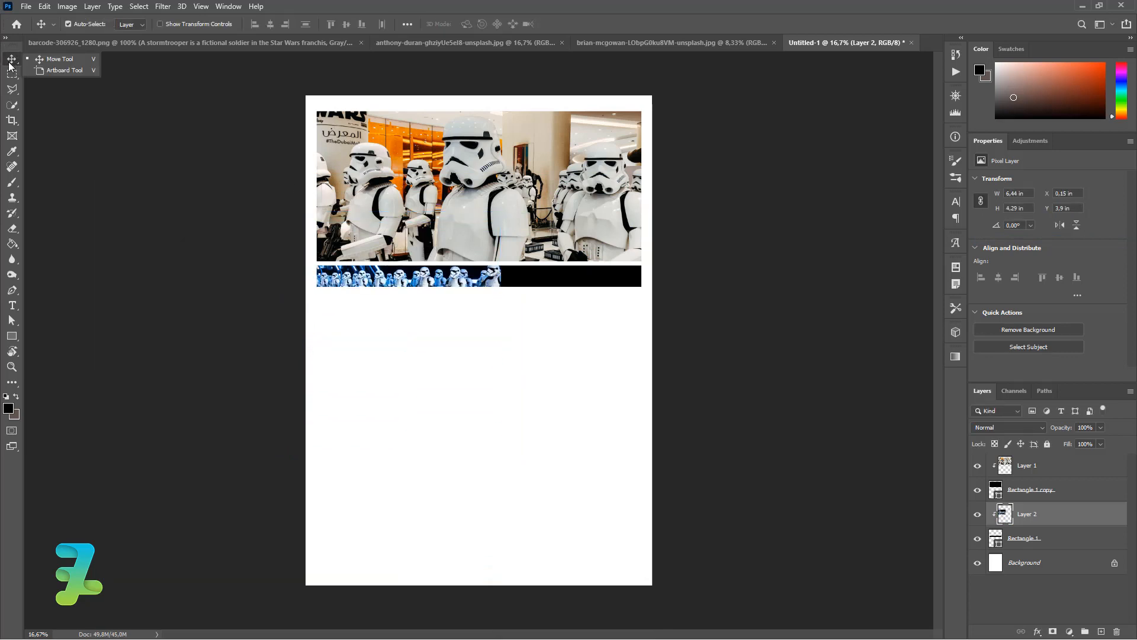
left_click(794, 307)
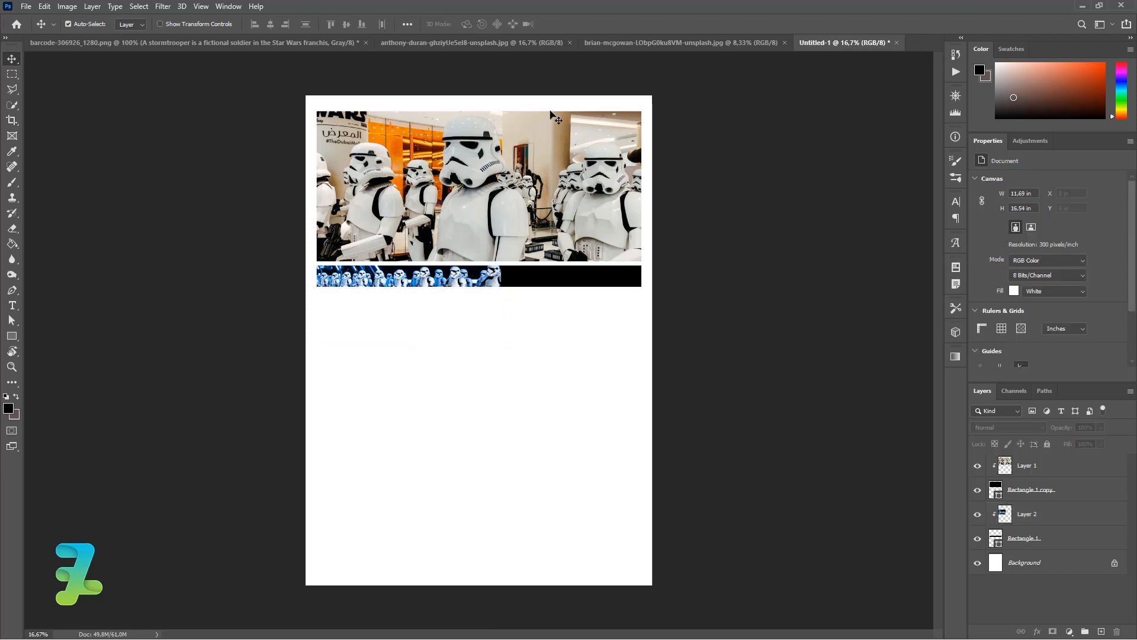
Copy the brian-mcgowan photo of blue-lit stormtroopers against black into the poster and close its source window
left_click(605, 47)
right_click(613, 44)
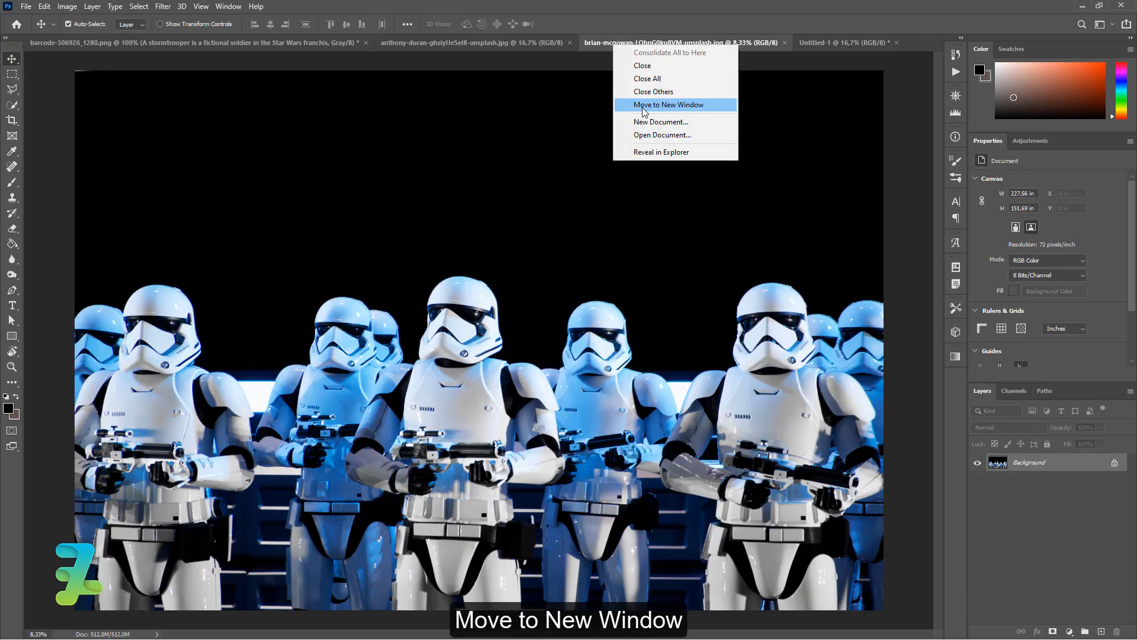
left_click(644, 107)
left_click_drag(558, 42, 462, 491)
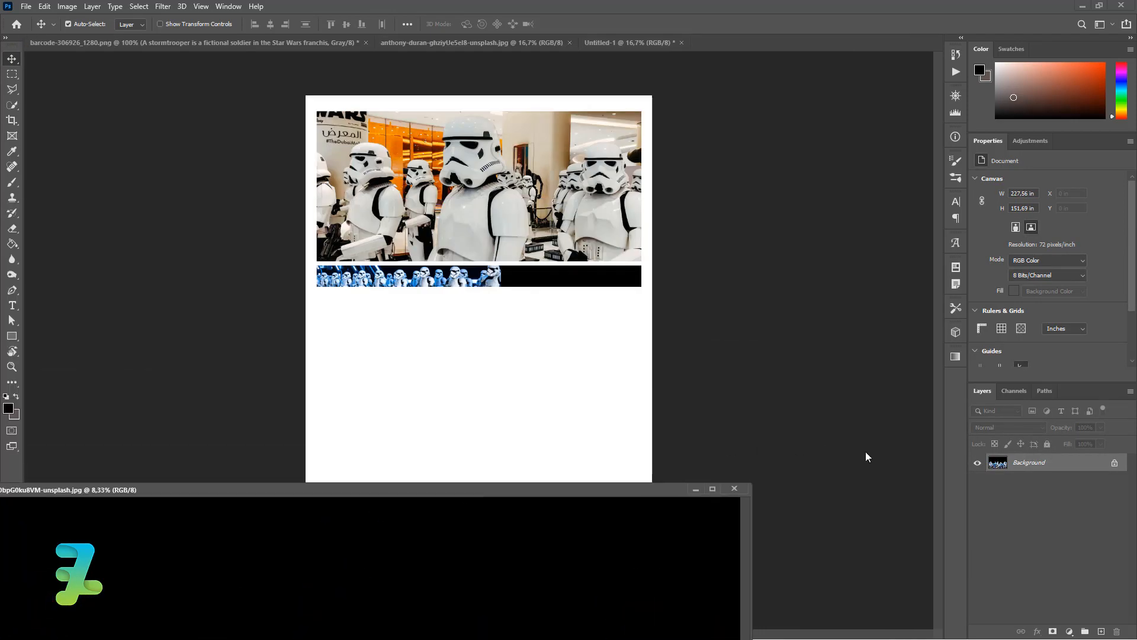
left_click_drag(1008, 461, 583, 375)
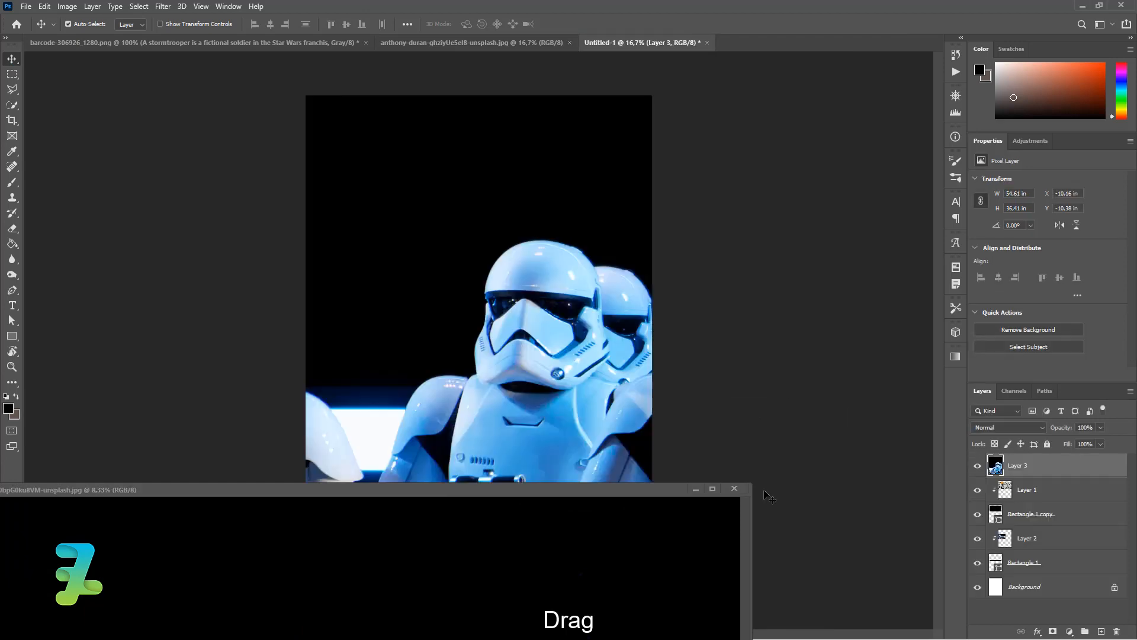
left_click(735, 489)
Place the new stormtrooper photo layer just above the first blue photo's layer and clip it to the thin strip
left_click_drag(1017, 465, 1037, 532)
right_click(1070, 515)
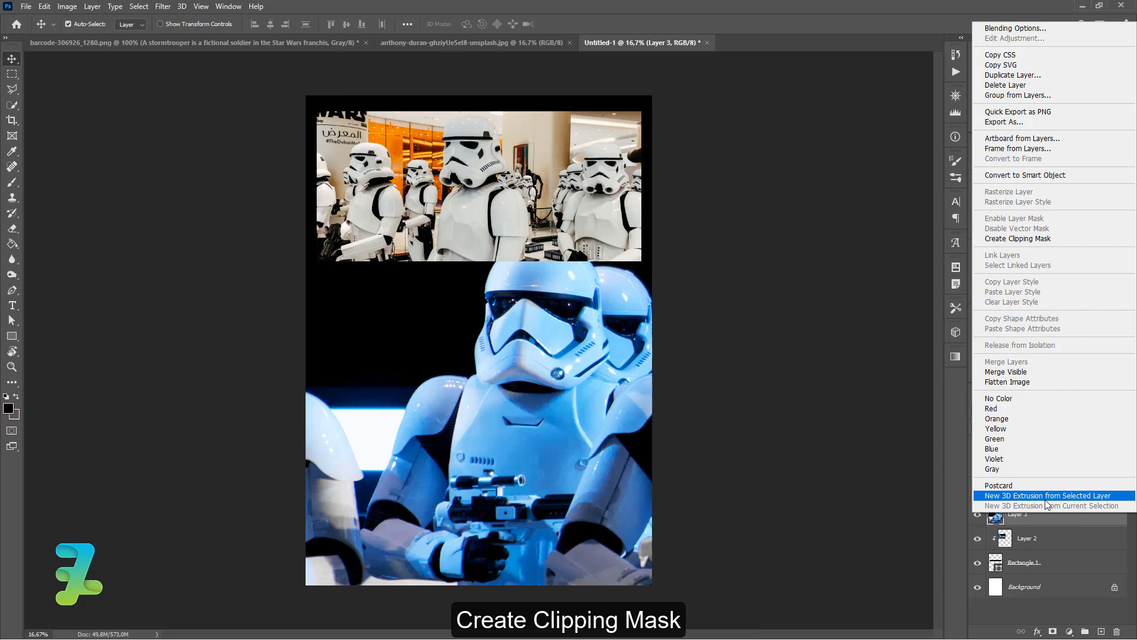
left_click(1014, 239)
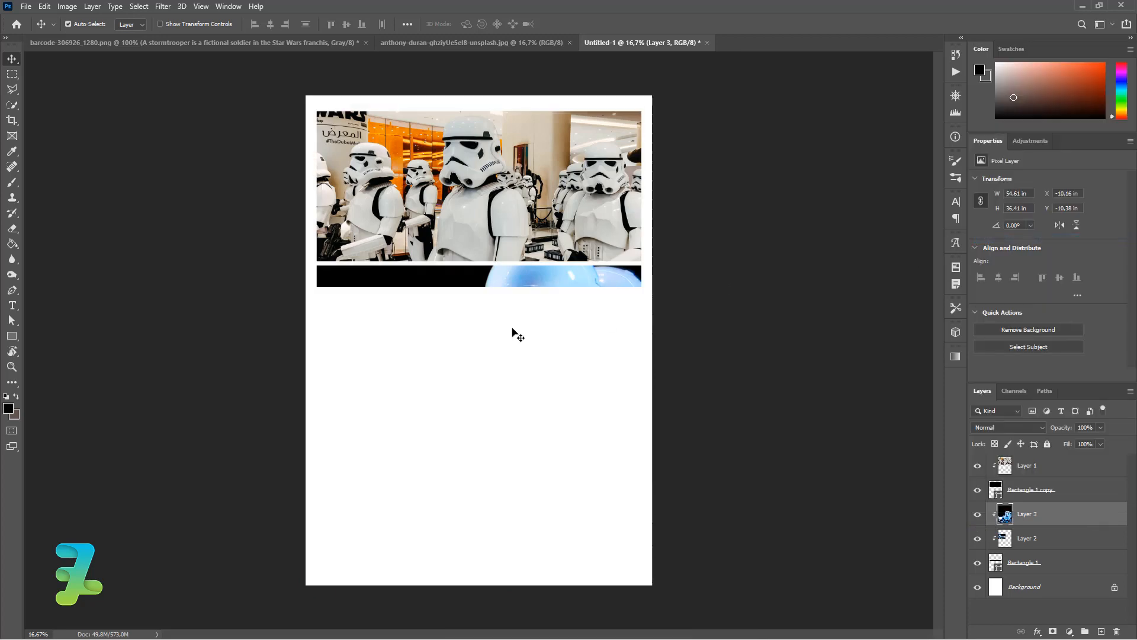
Scale the newly clipped stormtrooper photo to about 9.4% and position it over the right part of the strip so the helmets show
key("ctrl+t")
key("ctrl+minus")
key("ctrl+minus")
key("ctrl+minus")
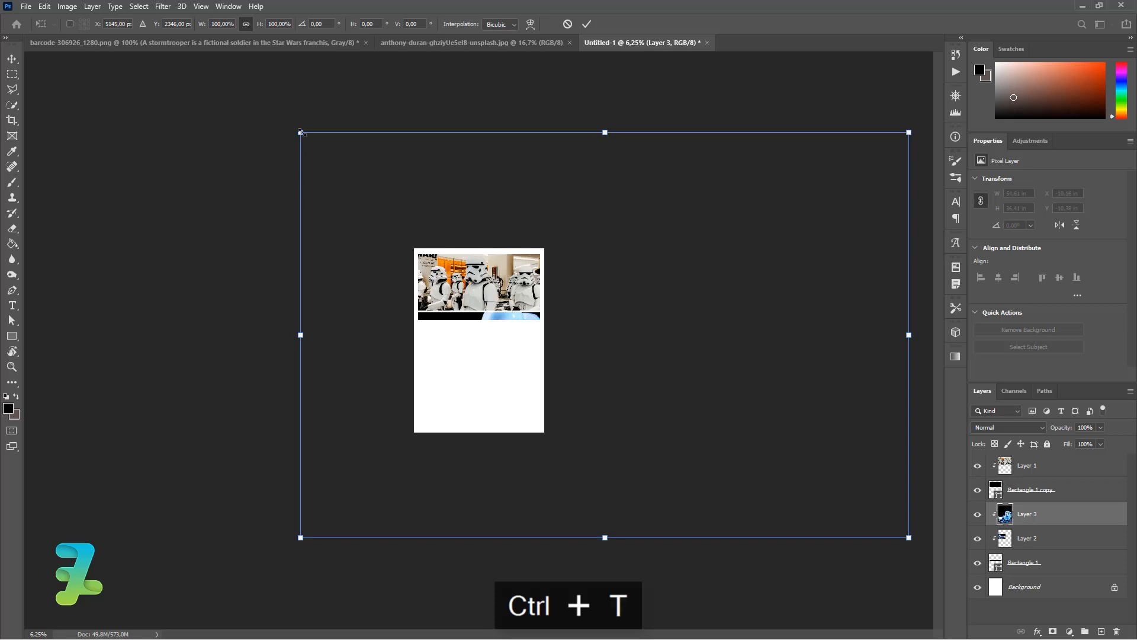
left_click_drag(301, 133, 517, 318)
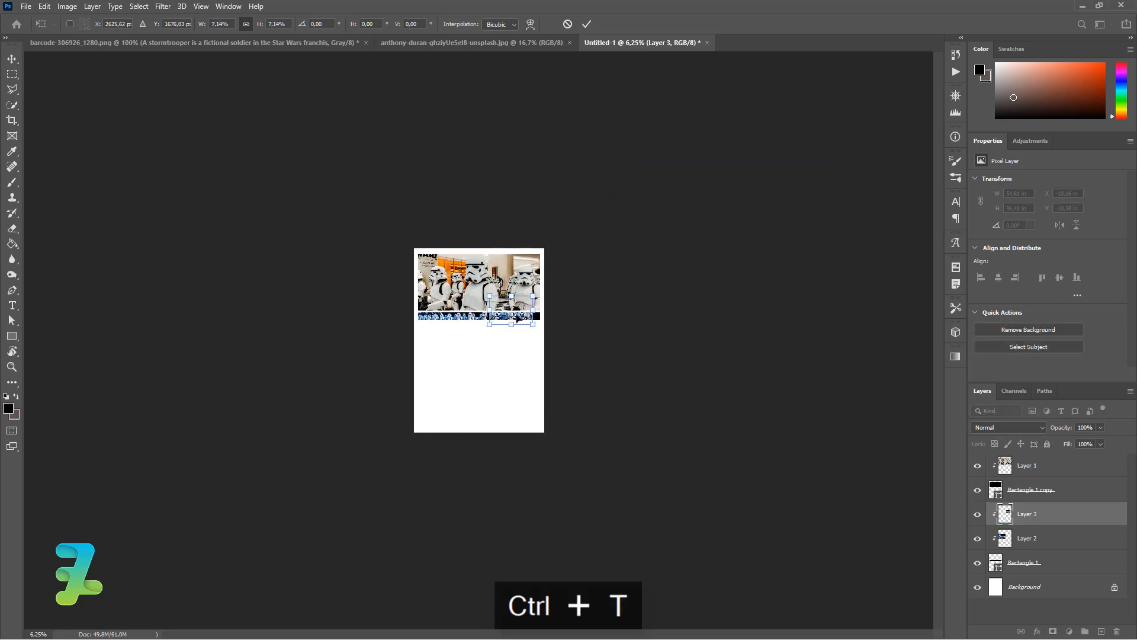
key("ctrl+equal")
key("ctrl+equal")
key("ctrl+equal")
key("ctrl+equal")
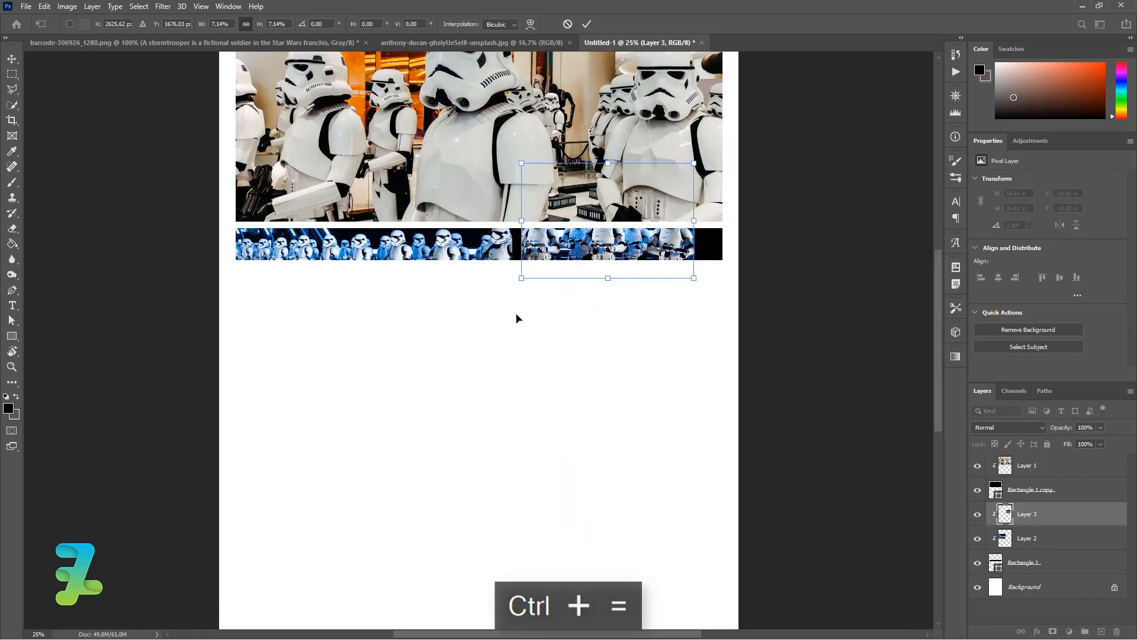
key("ctrl+minus")
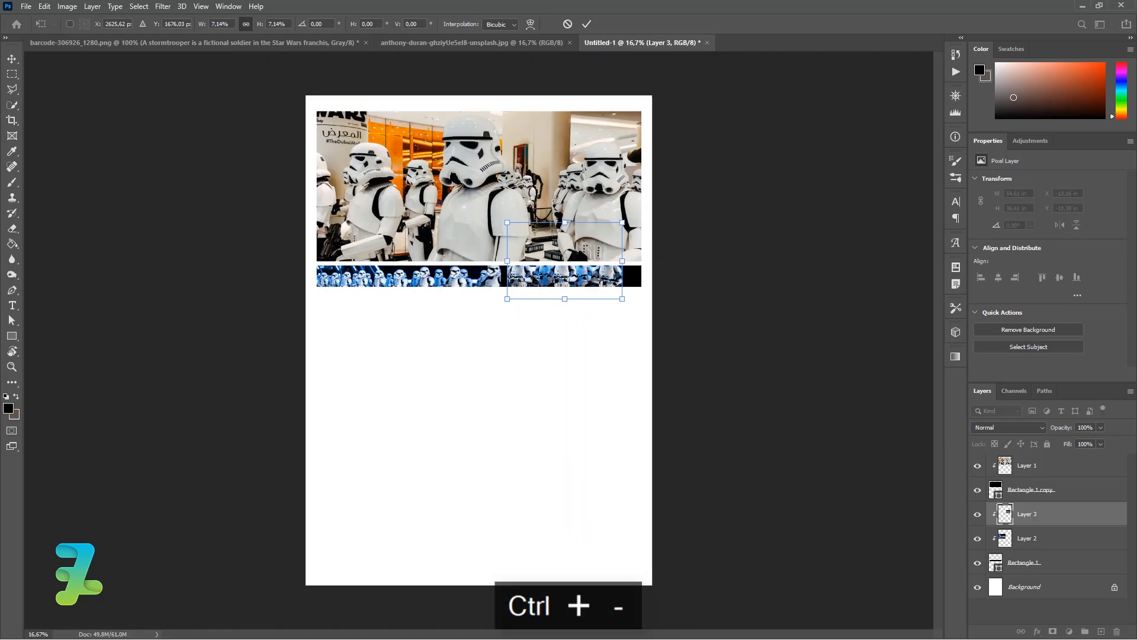
left_click_drag(532, 275, 526, 294)
left_click_drag(617, 237, 653, 212)
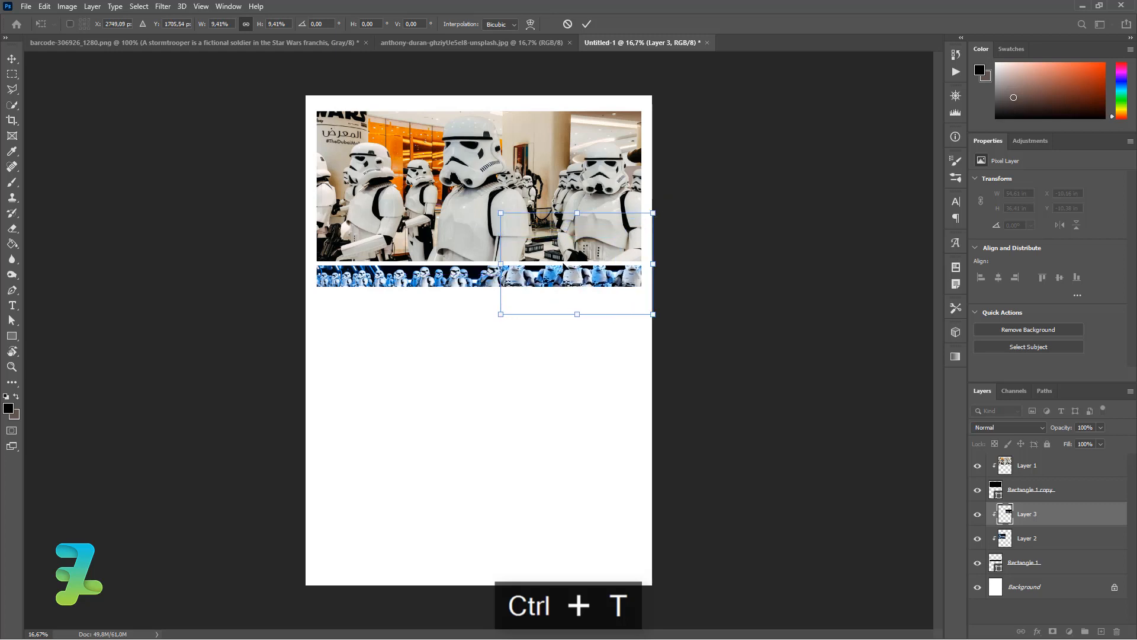
left_click_drag(563, 267, 562, 283)
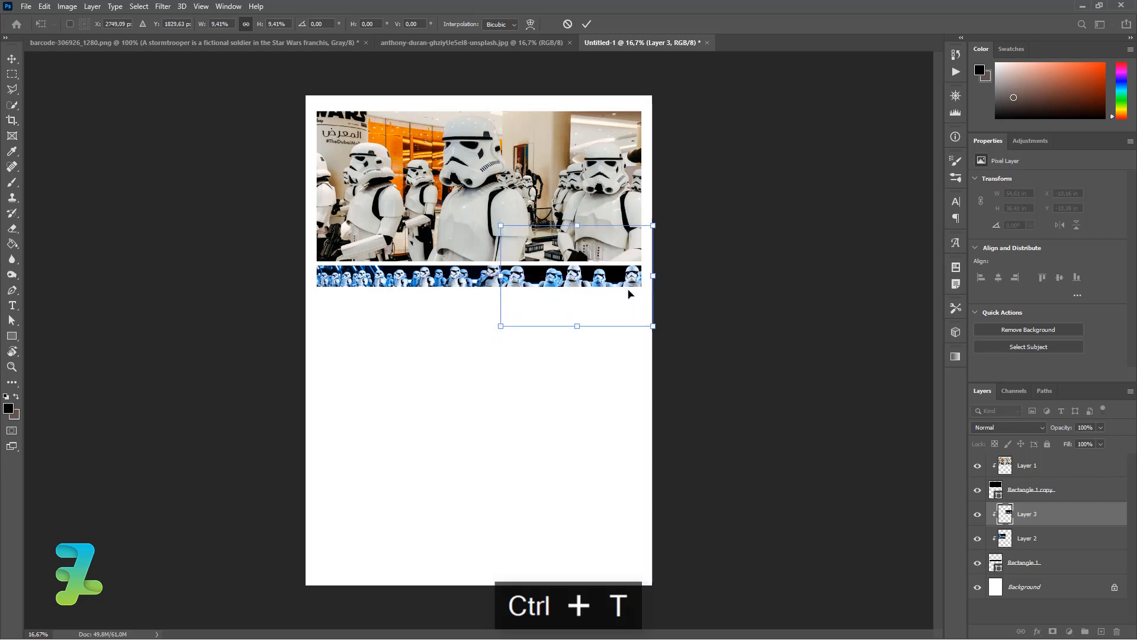
left_click(8, 59)
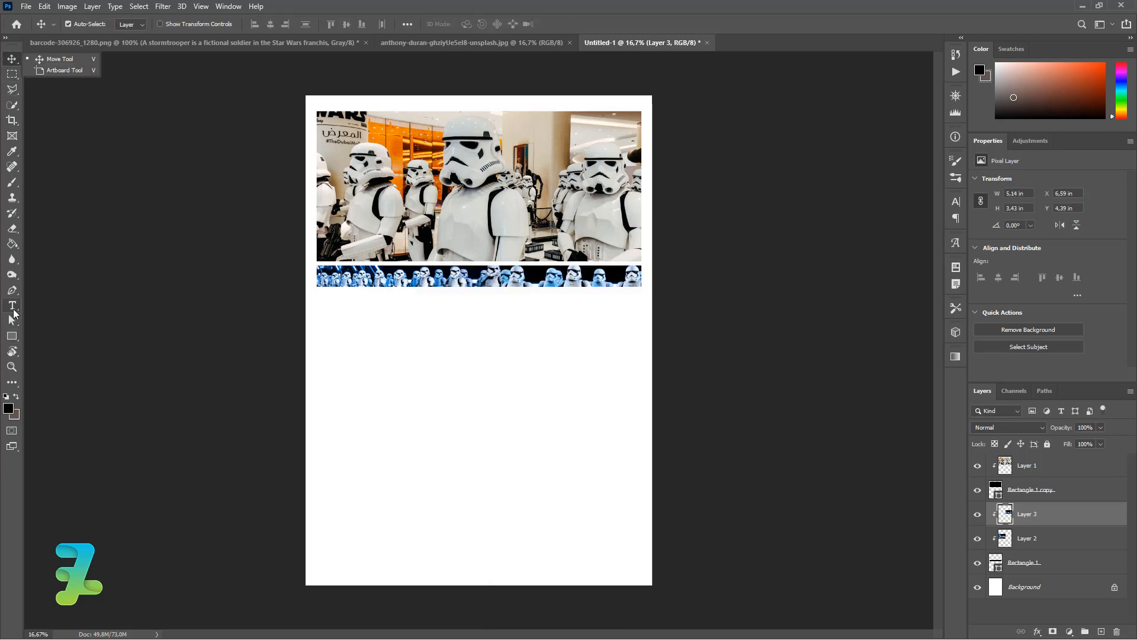
Set the Type tool's font to Star Jedi Logo MonoLine
left_click(13, 310)
left_click(171, 24)
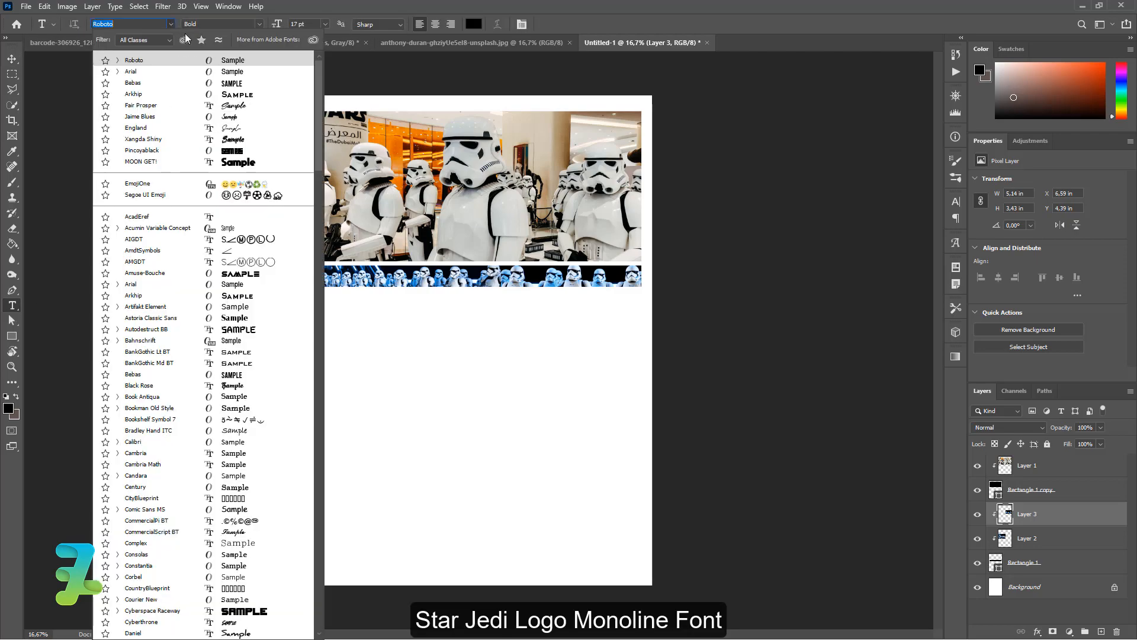
key("Down")
key("Down")
left_click_drag(318, 82, 322, 388)
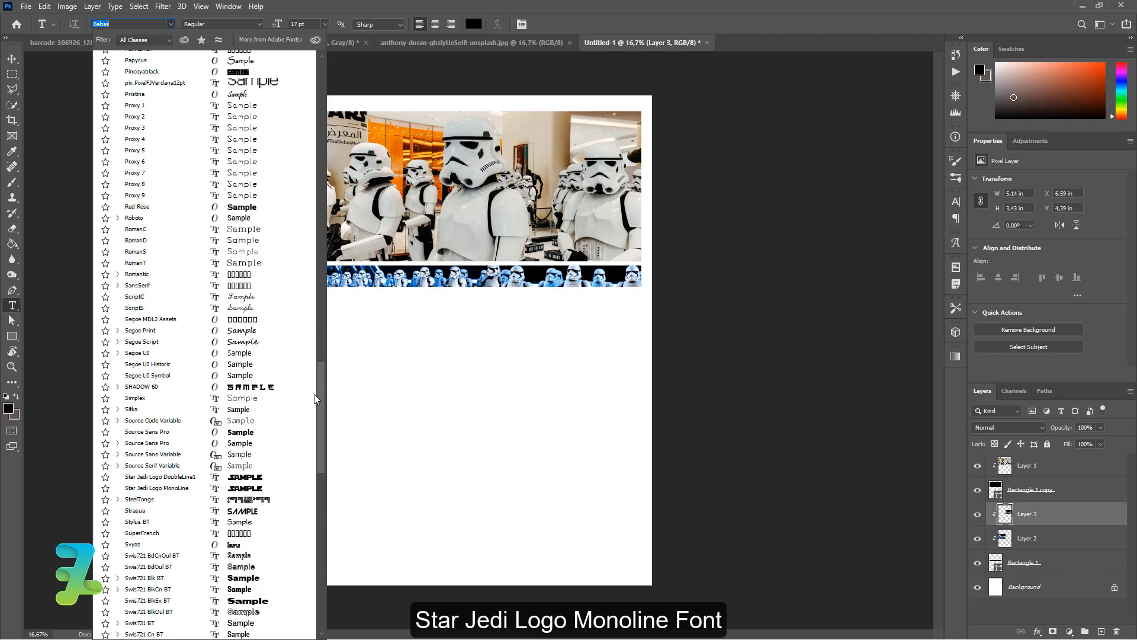
left_click(166, 489)
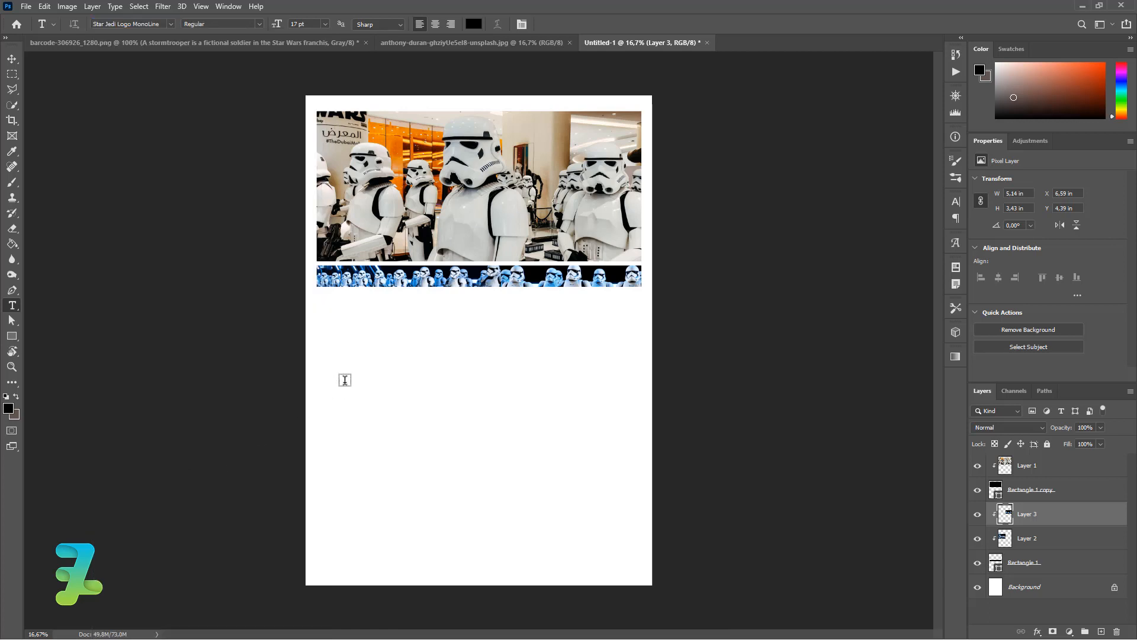
Add the text "star wars" on the empty area of the page below the photo strip
left_click(394, 370)
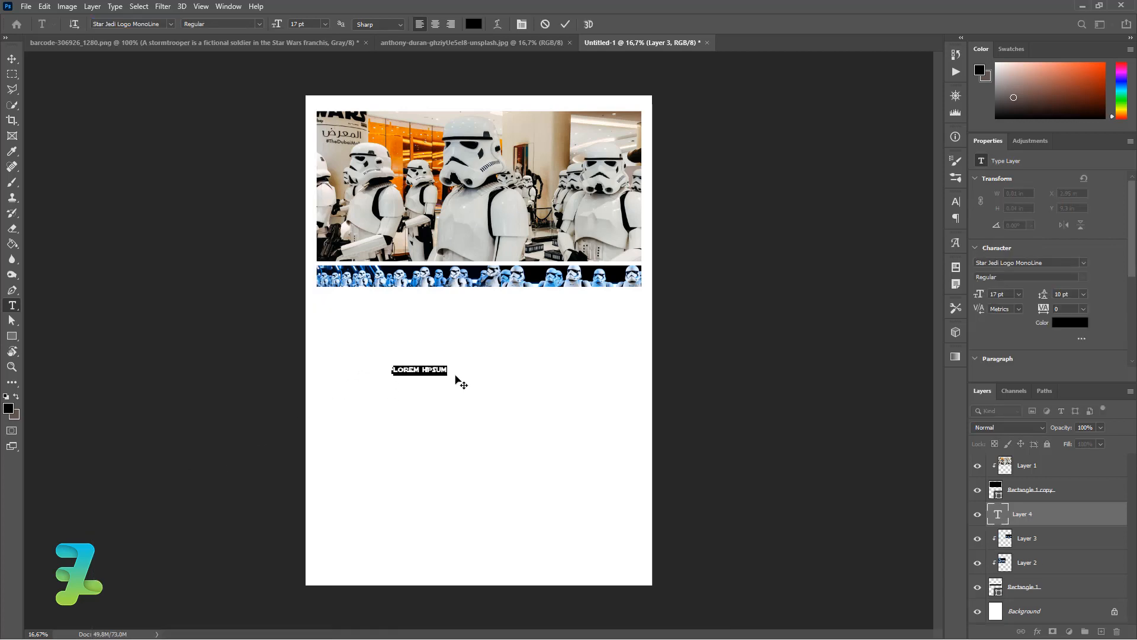
type("st")
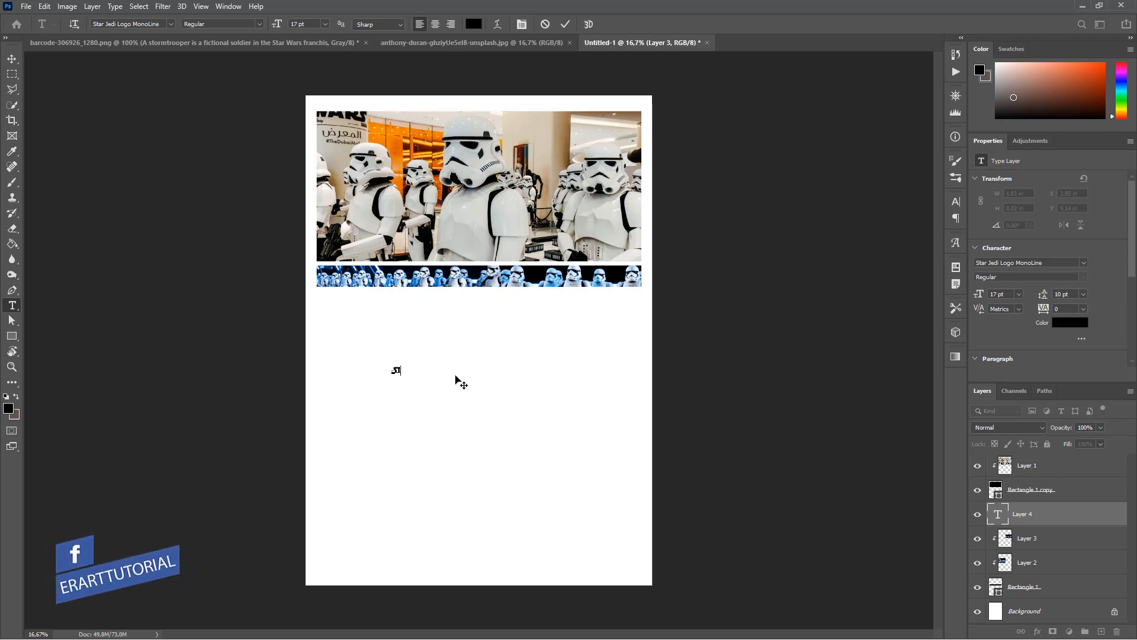
type("ar wars")
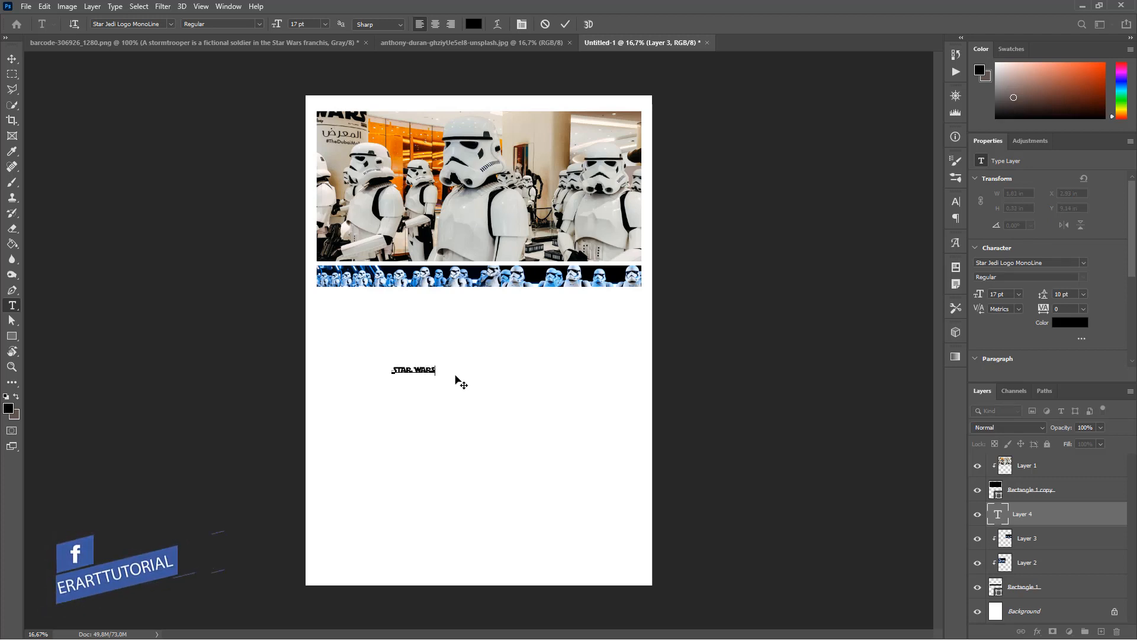
Set the STAR WARS text to 72 pt and move it directly beneath the strip, aligned with its left edge
key("ctrl+a")
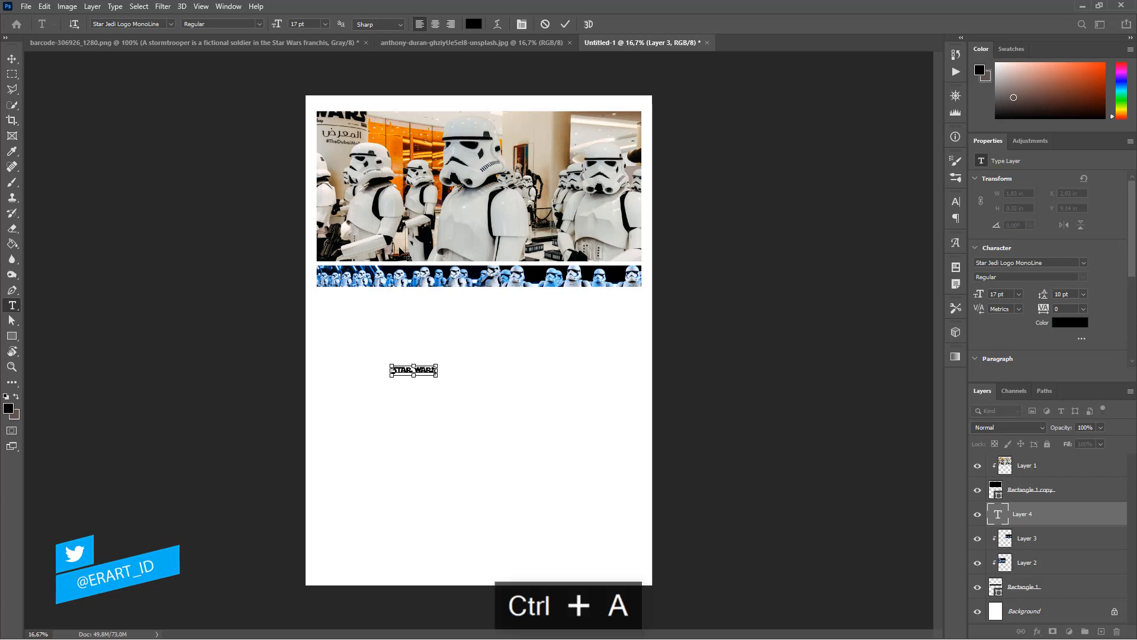
left_click(324, 23)
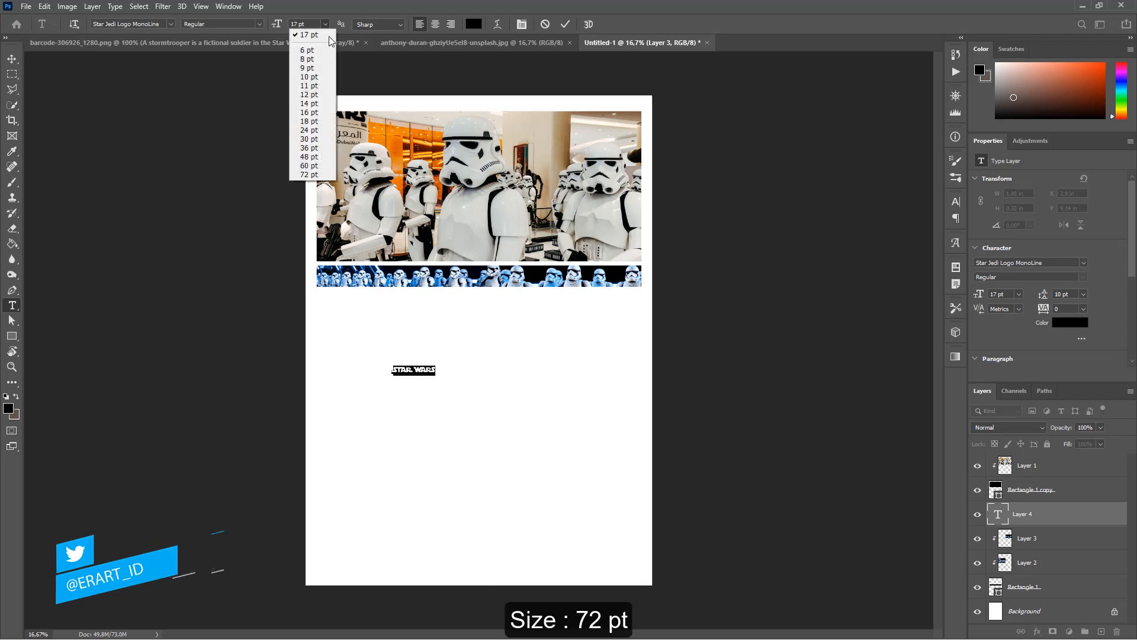
left_click(312, 174)
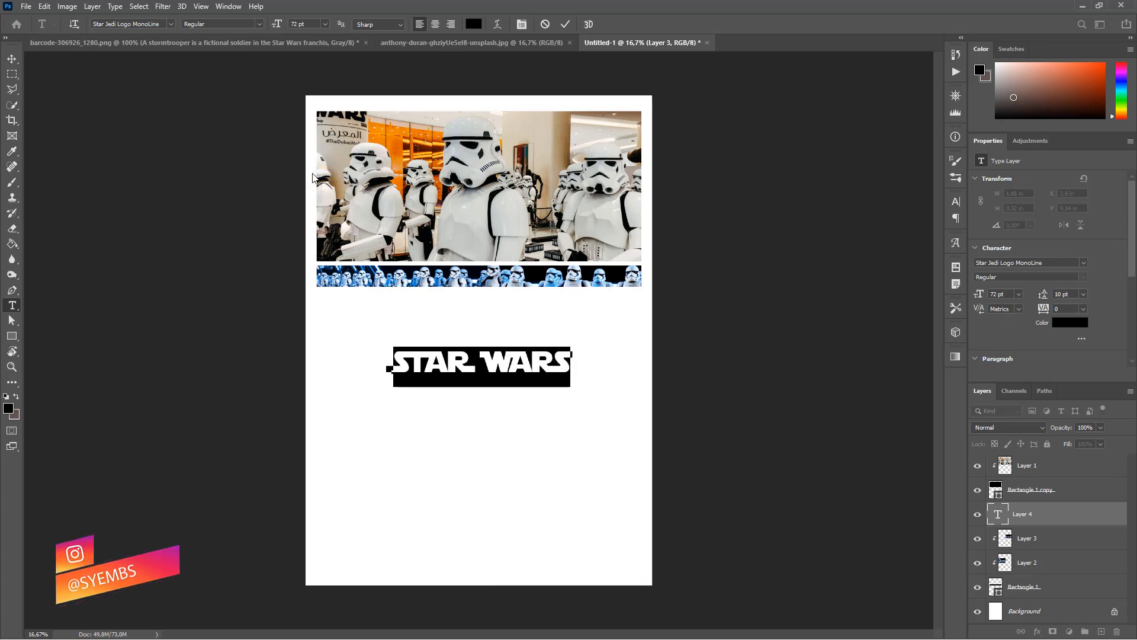
left_click(10, 64)
left_click_drag(513, 362, 437, 303)
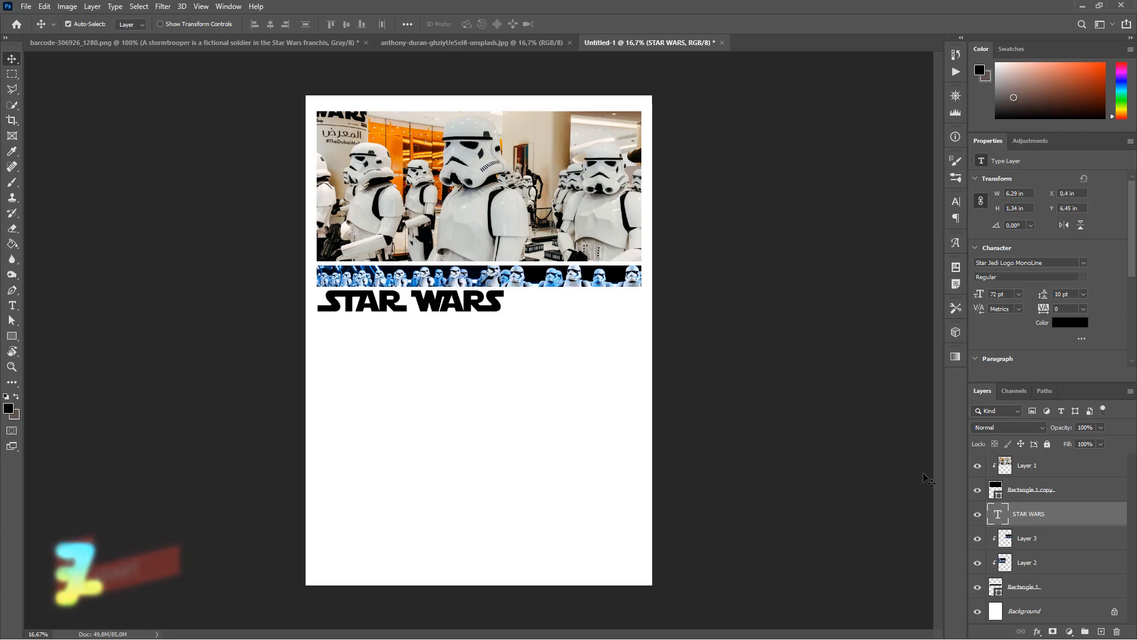
Fill the white Background layer with black using the Paint Bucket
left_click(997, 611)
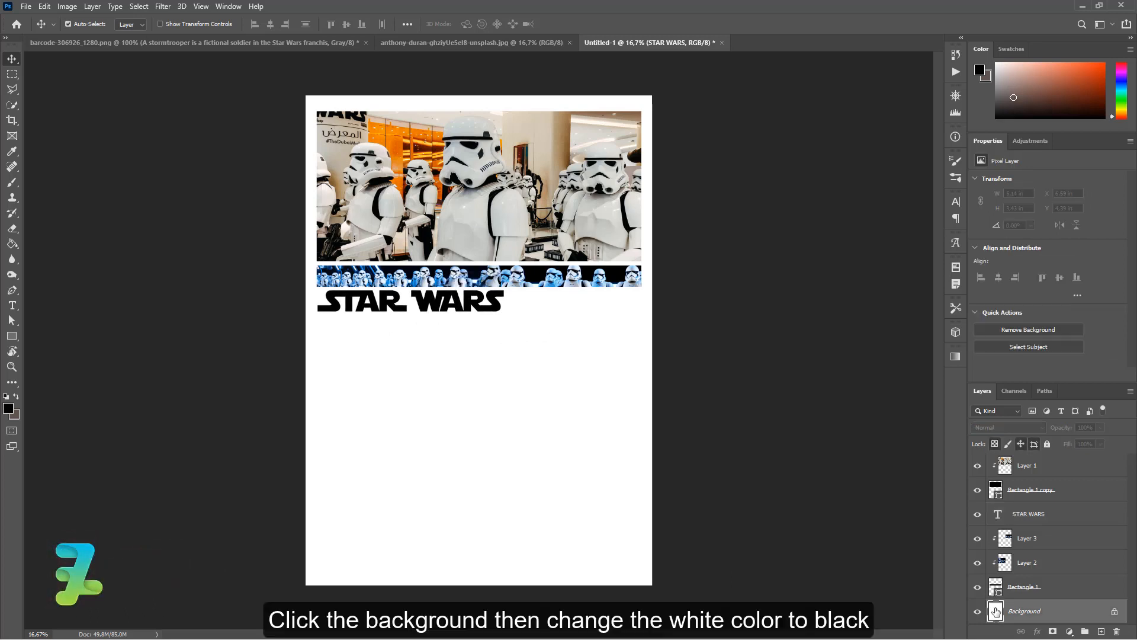
left_click(11, 244)
left_click(458, 399)
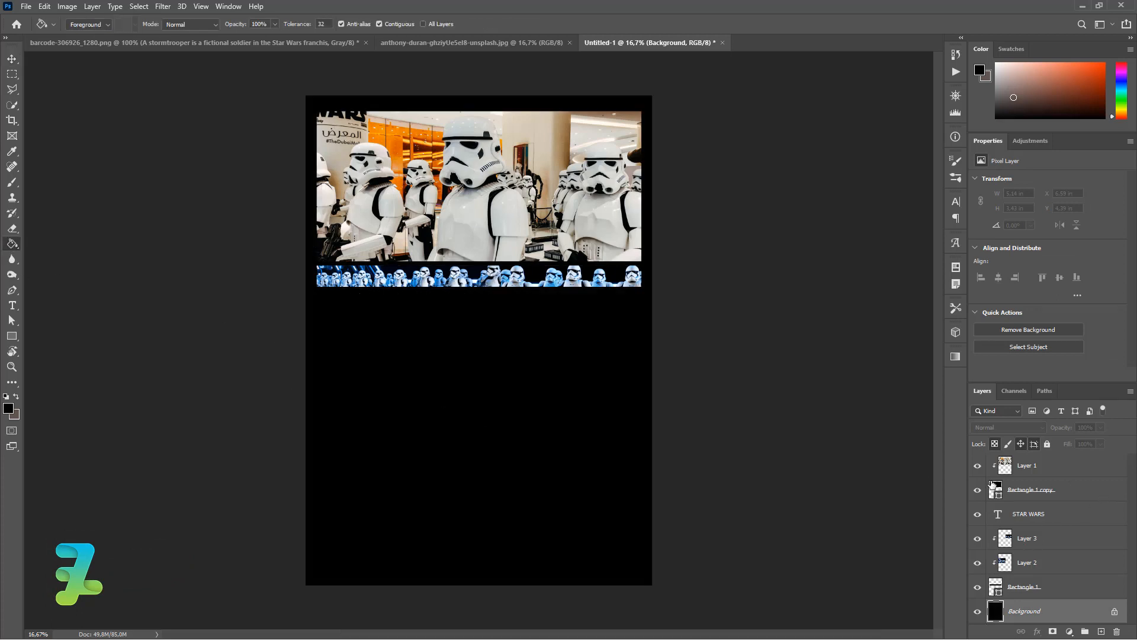
Change the STAR WARS text color to white, #ffffff
double_click(998, 518)
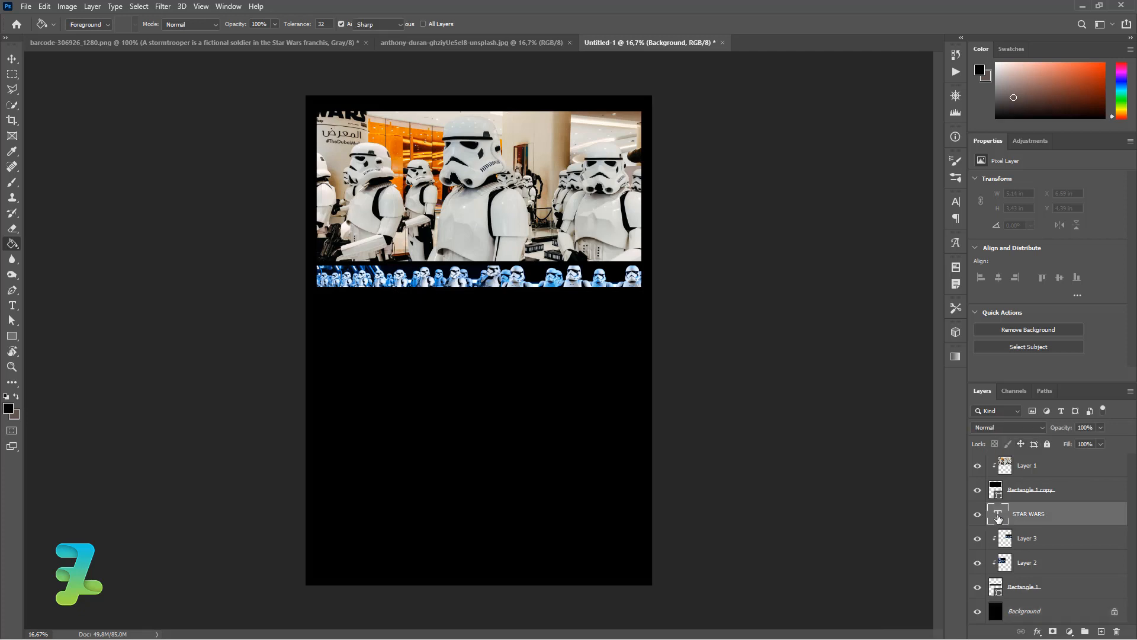
left_click(8, 408)
type("ffffff")
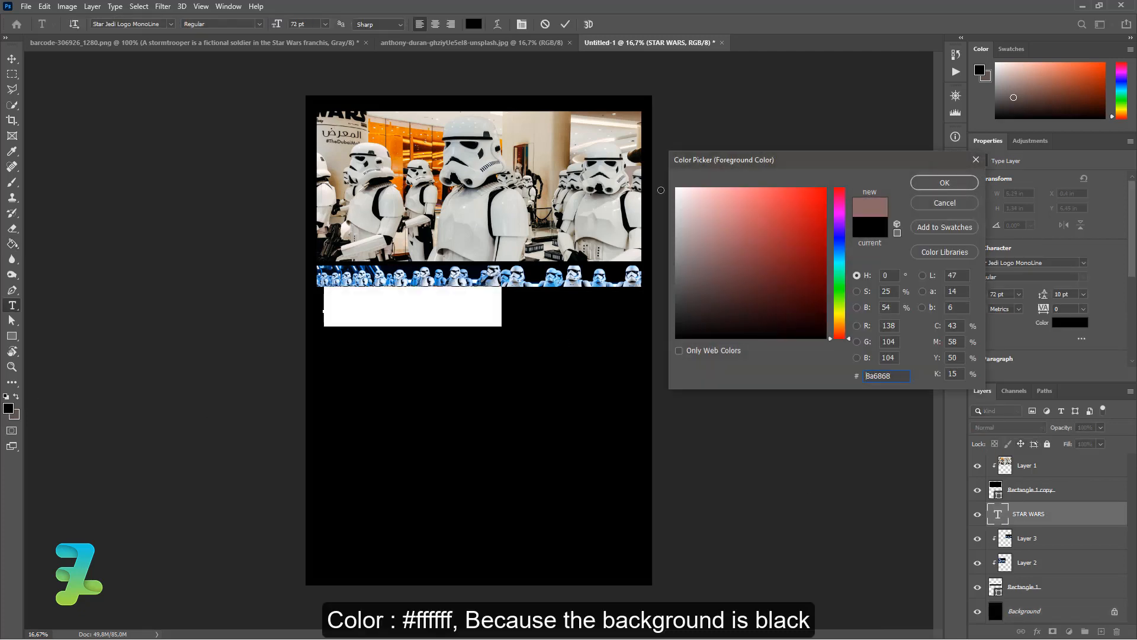
left_click(917, 184)
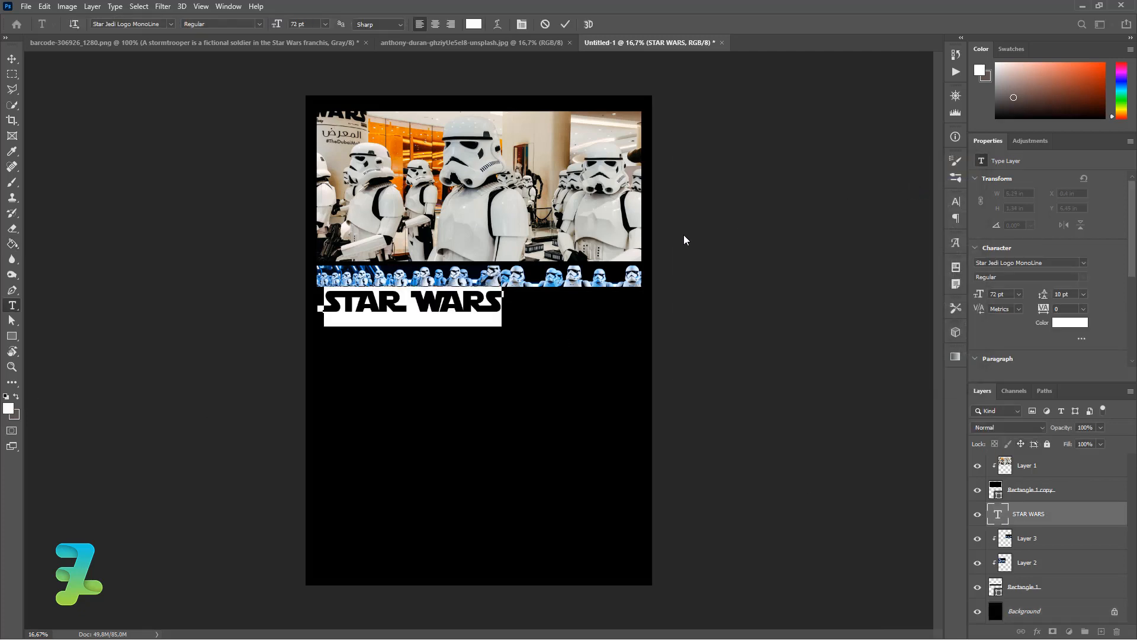
left_click(410, 302)
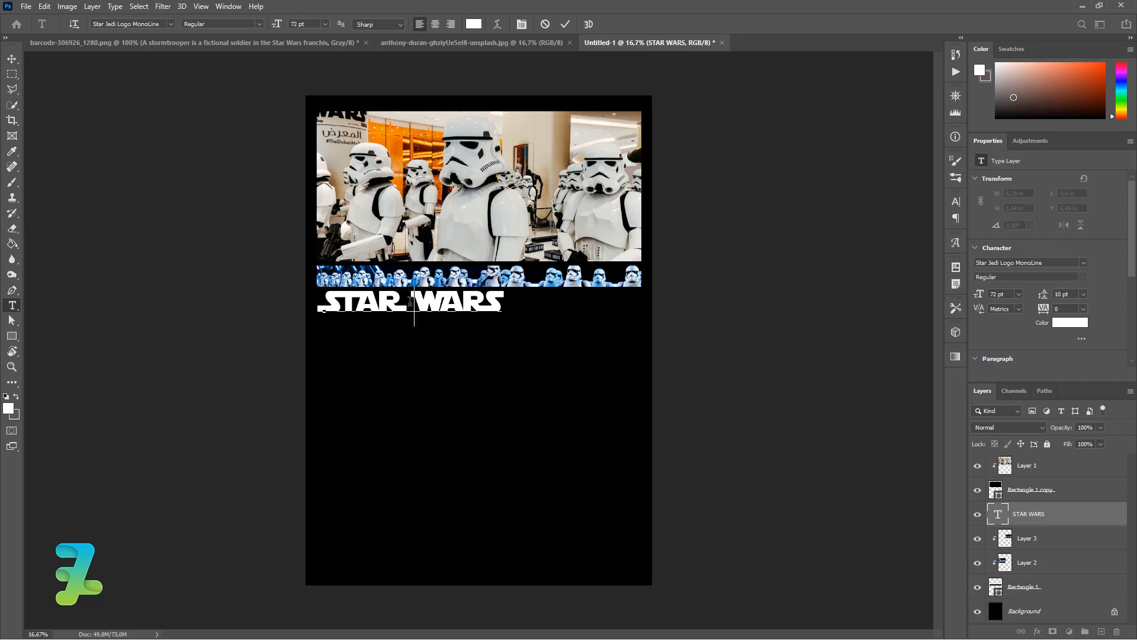
left_click(9, 61)
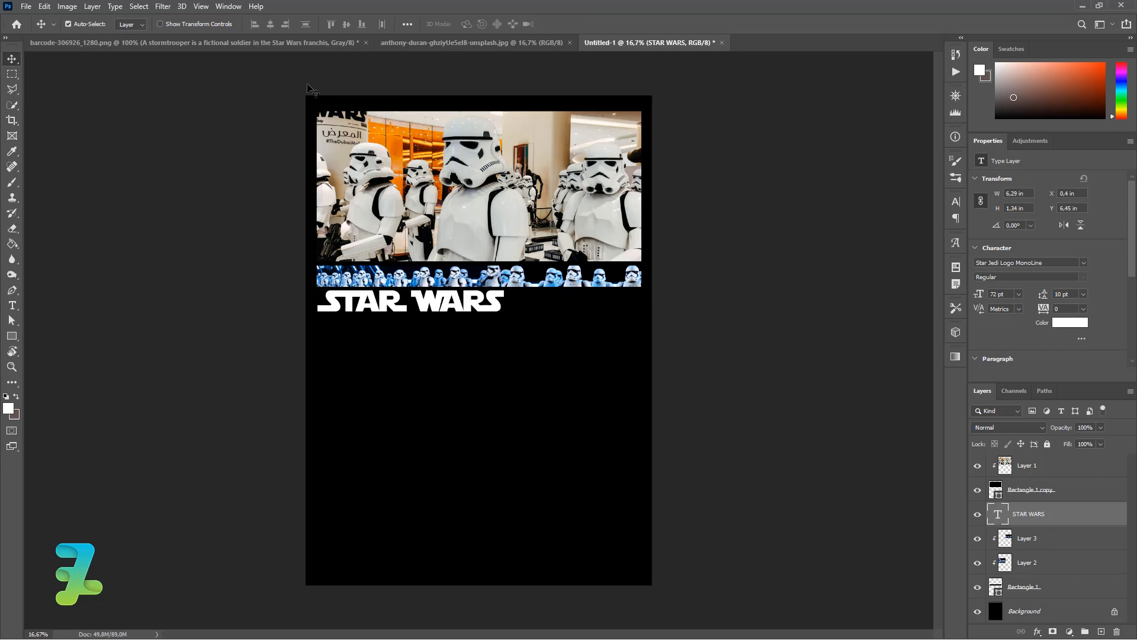
Copy the barcode image into the poster beneath the end of the title, dock its source window again and return to the poster
left_click(301, 45)
right_click(301, 44)
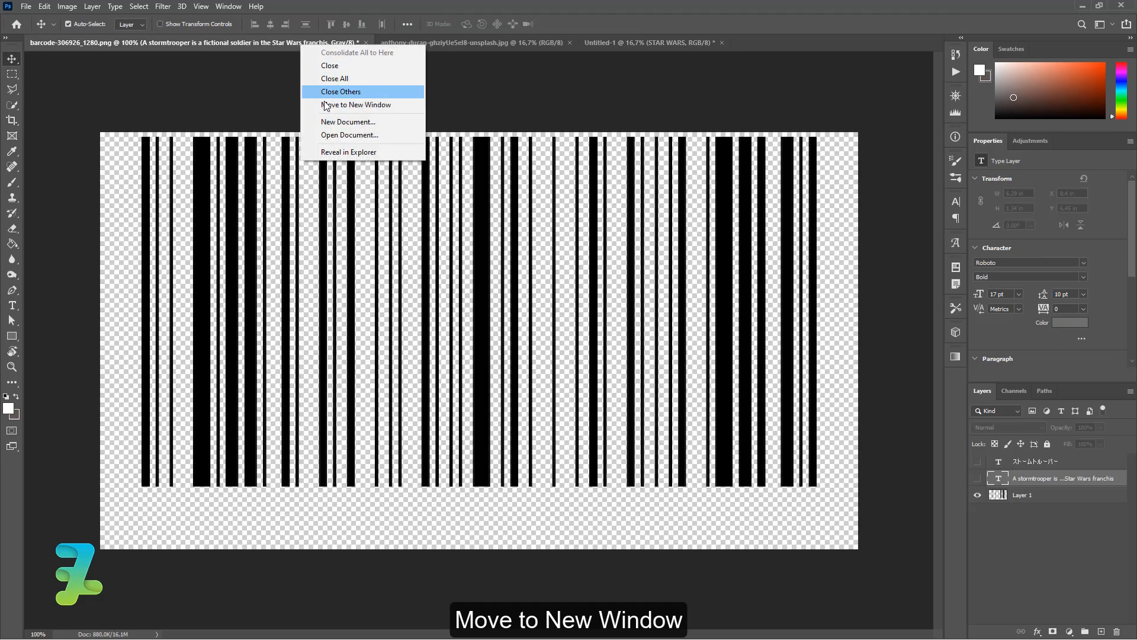
left_click(325, 105)
left_click_drag(240, 51, 234, 386)
left_click_drag(1005, 495, 523, 309)
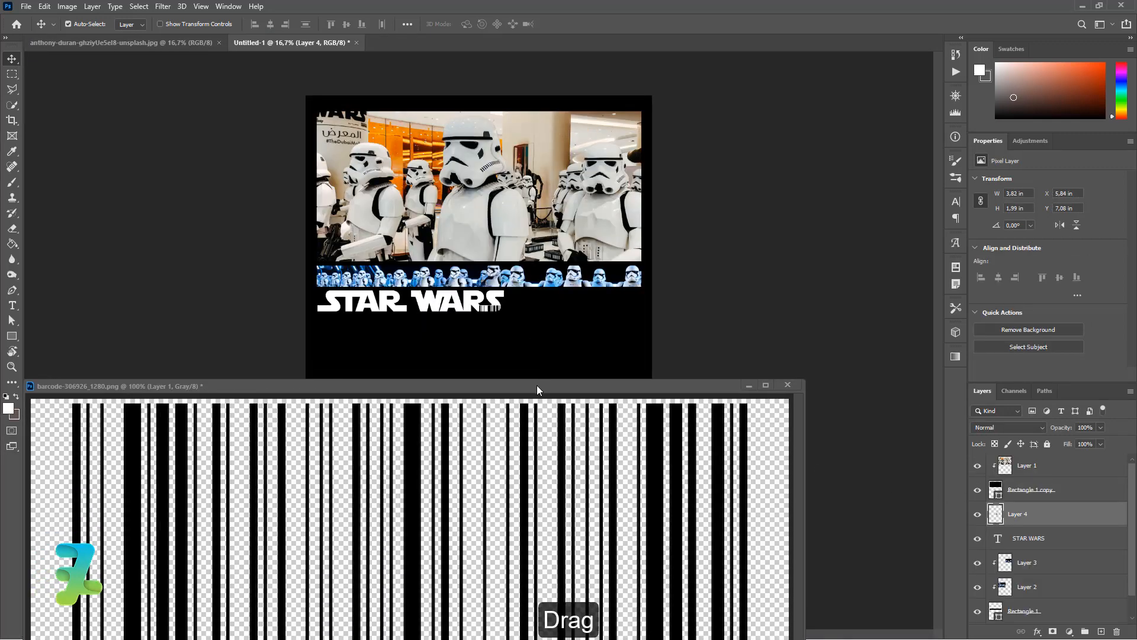
left_click_drag(538, 386, 535, 41)
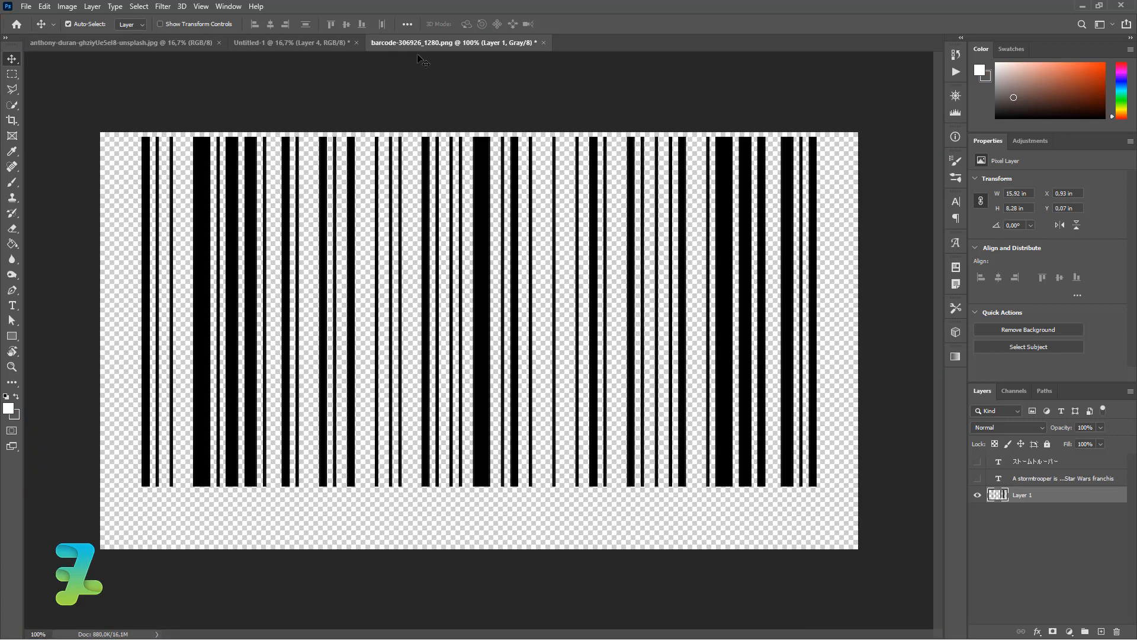
left_click(304, 45)
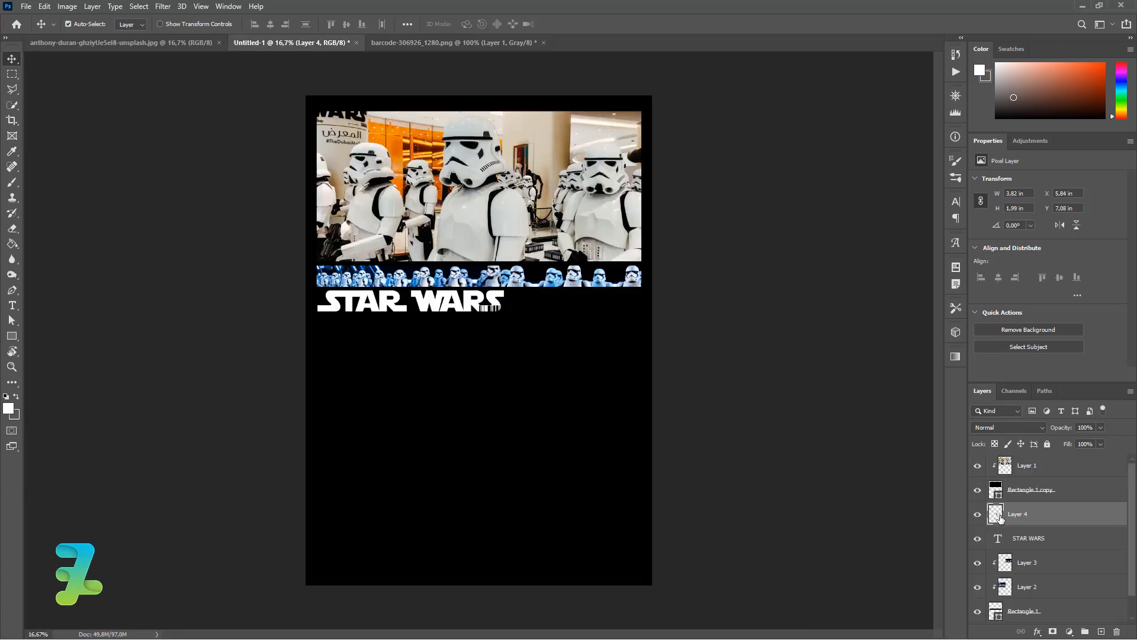
Apply a white #ffffff Color Overlay at 100% opacity to the barcode layer
double_click(1068, 525)
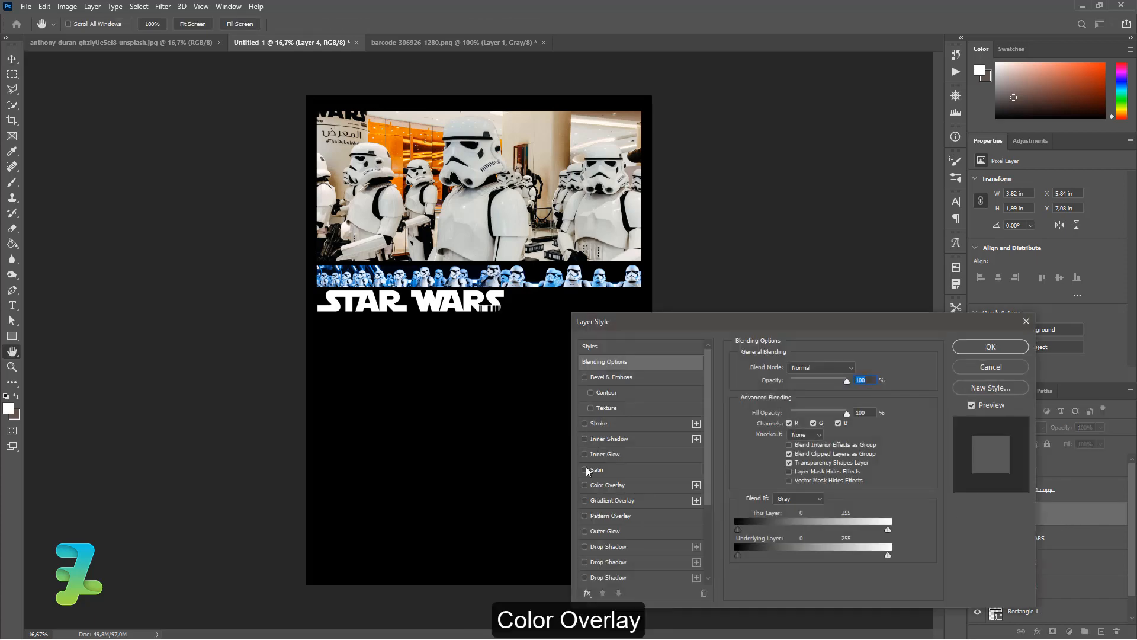
left_click(585, 486)
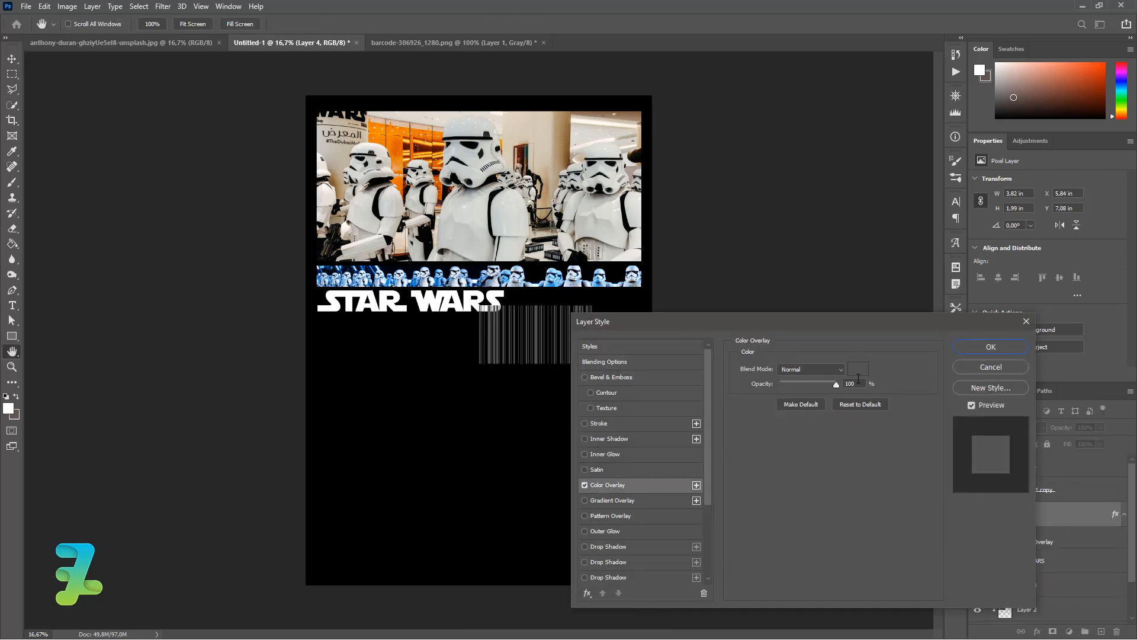
left_click(859, 368)
type("ffffff")
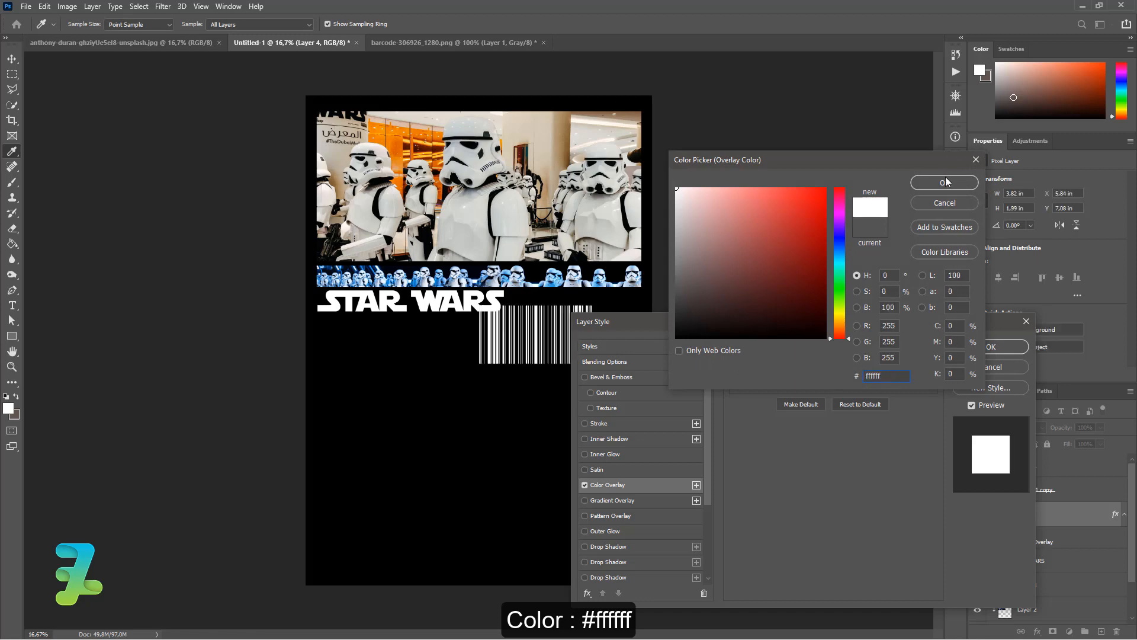
left_click(946, 182)
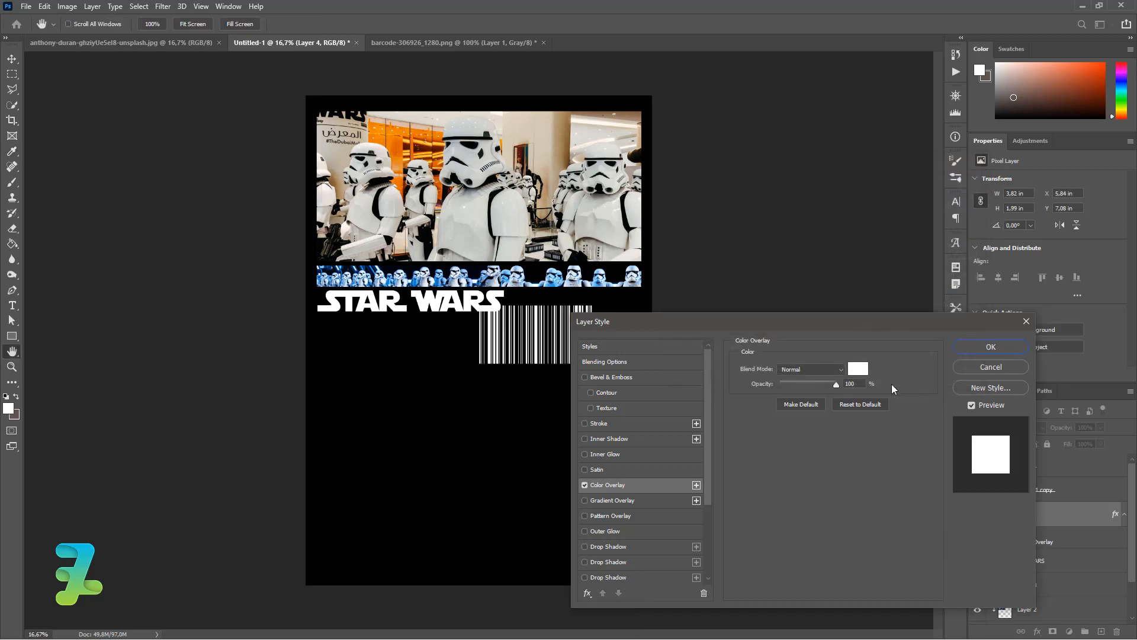
left_click(990, 347)
Move and resize the barcode to about 4.5 by 0.75 in, filling the space between the STAR WARS title and the strip's right edge
key("v")
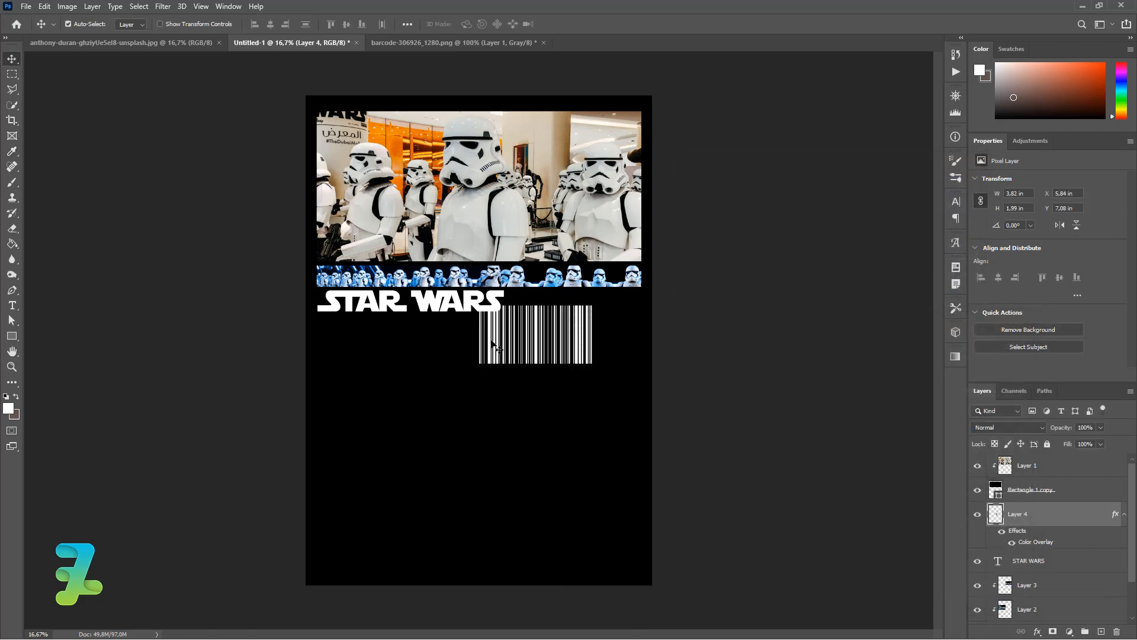
left_click_drag(514, 336, 563, 311)
key("ctrl+t")
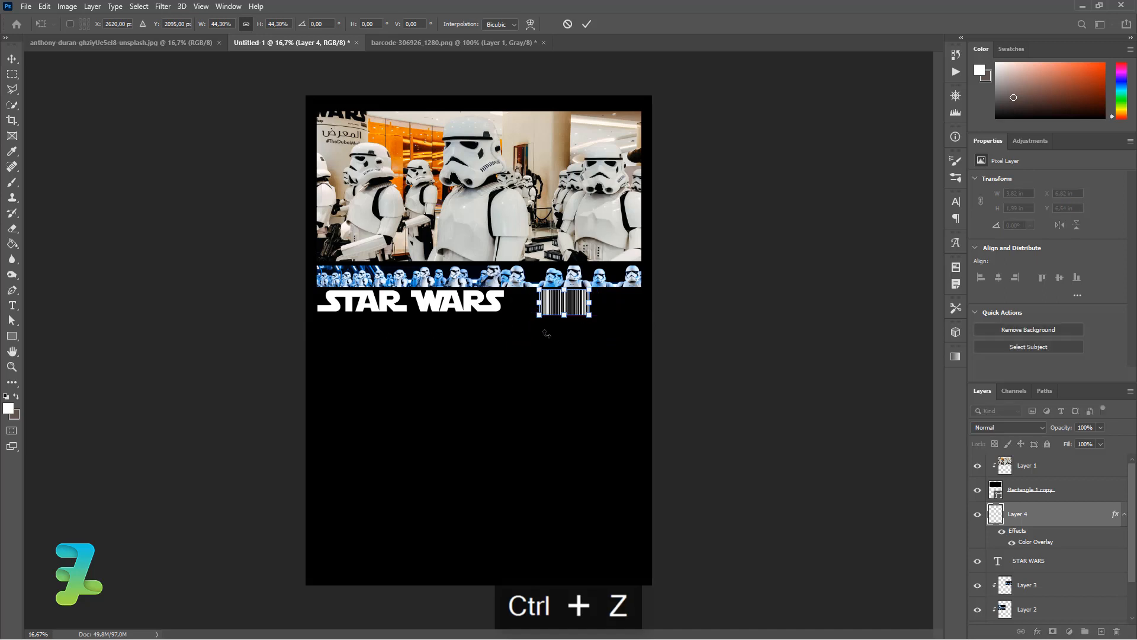
key("ctrl+z")
left_click_drag(565, 350, 643, 261)
left_click(10, 57)
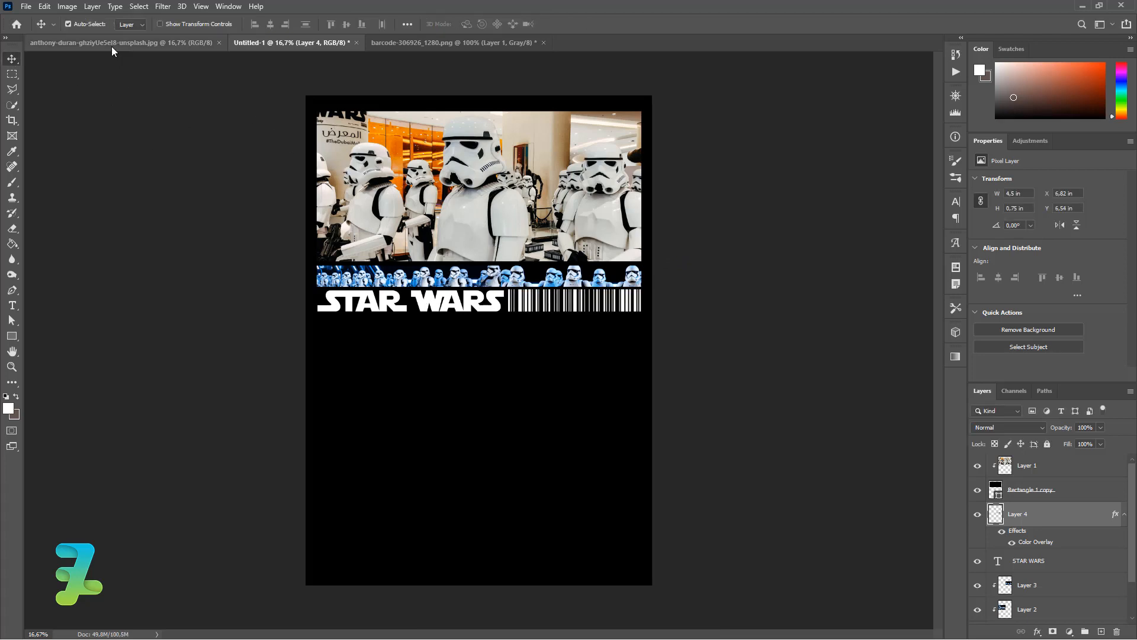
Float the barcode document in its own window and copy its stormtrooper paragraph and Japanese text layers into the poster
left_click(436, 44)
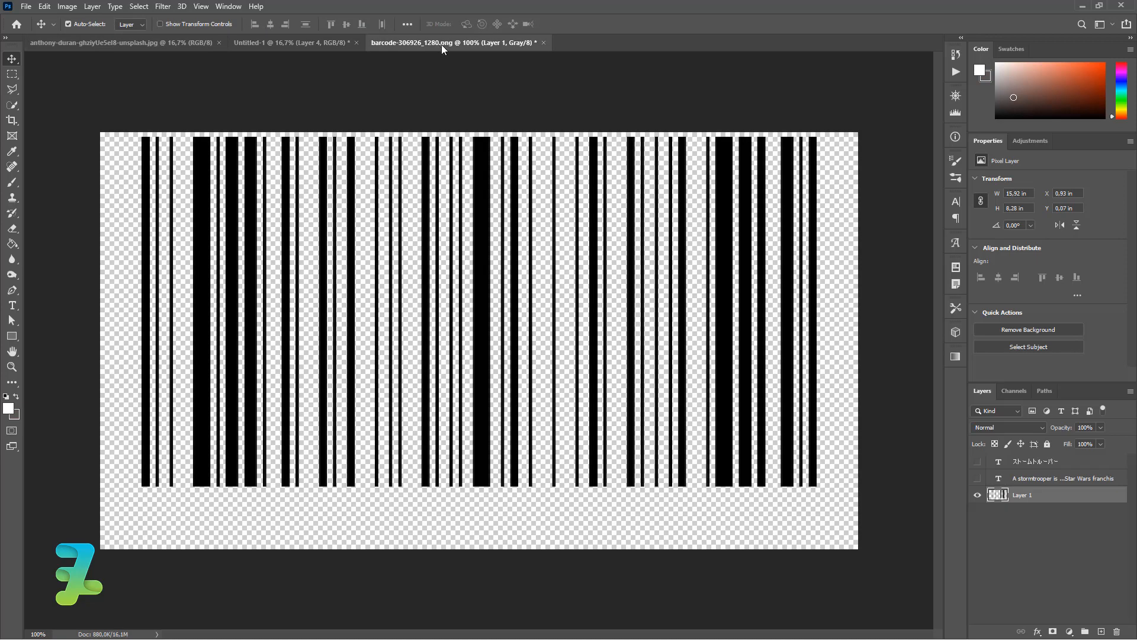
right_click(489, 38)
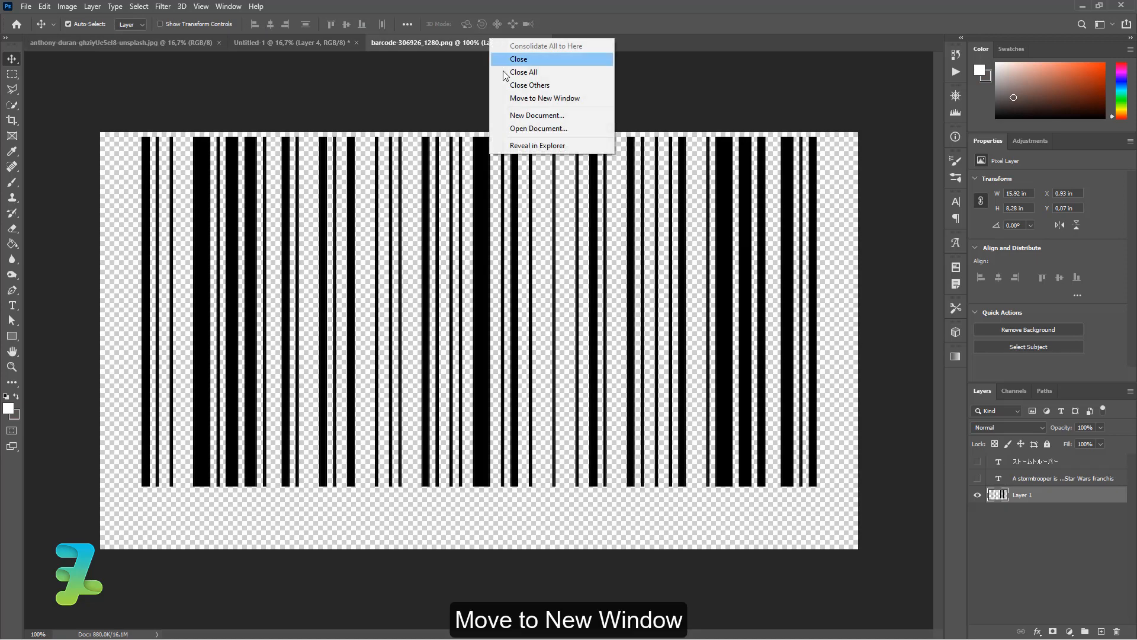
left_click(521, 99)
left_click_drag(468, 50, 488, 441)
left_click_drag(998, 479, 579, 395)
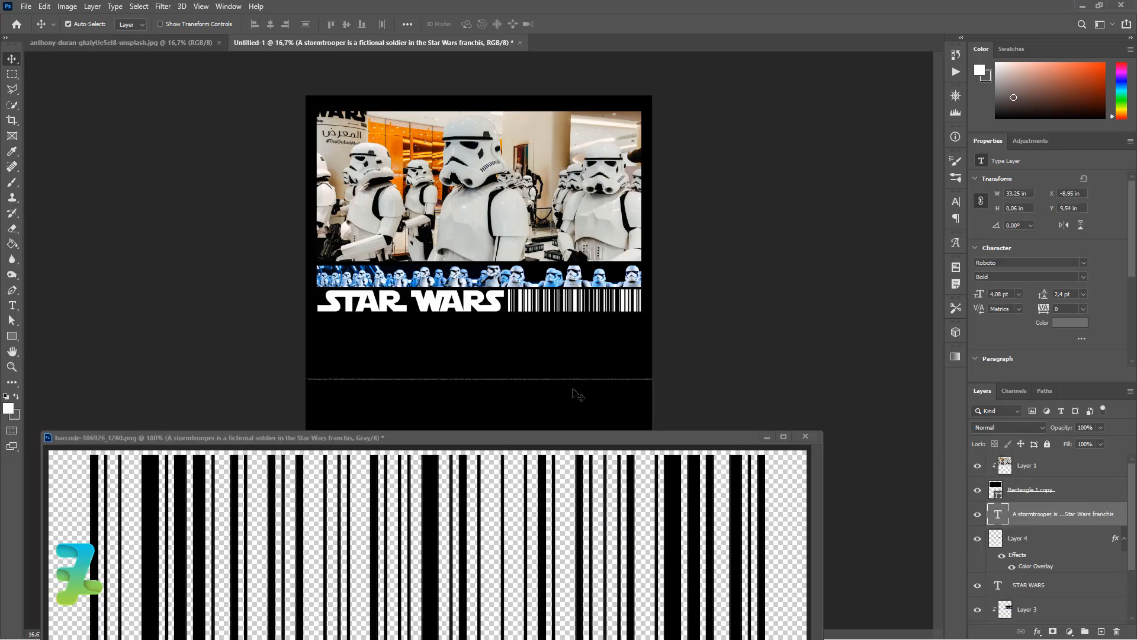
left_click_drag(991, 466, 482, 337)
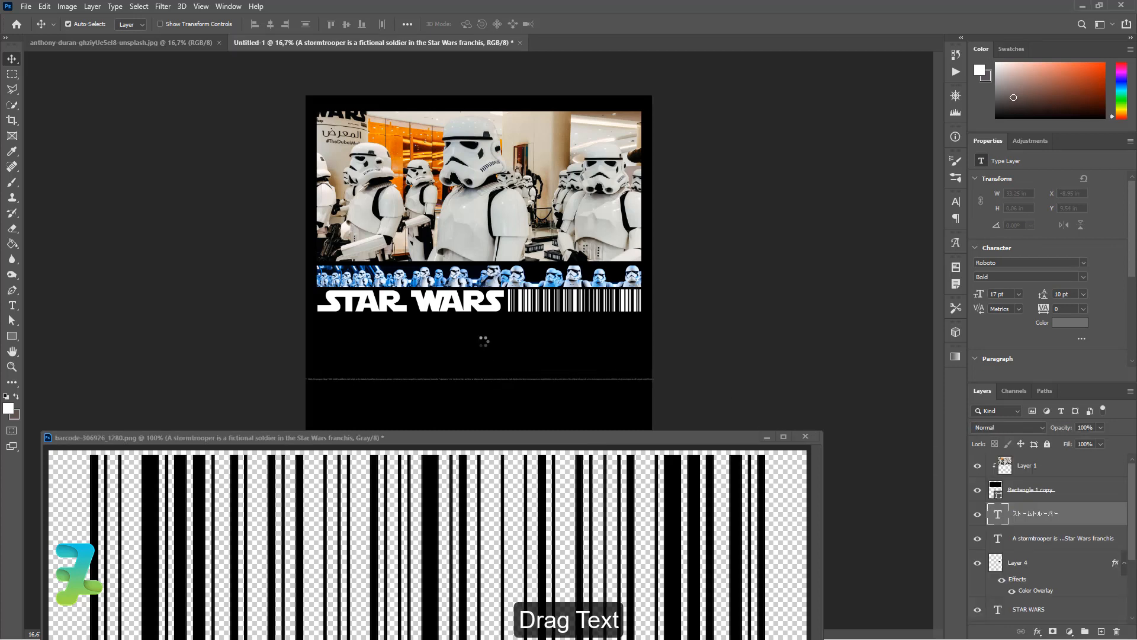
Hide the Japanese text layer in the poster, then dock the barcode document again and return to the poster
left_click(977, 514)
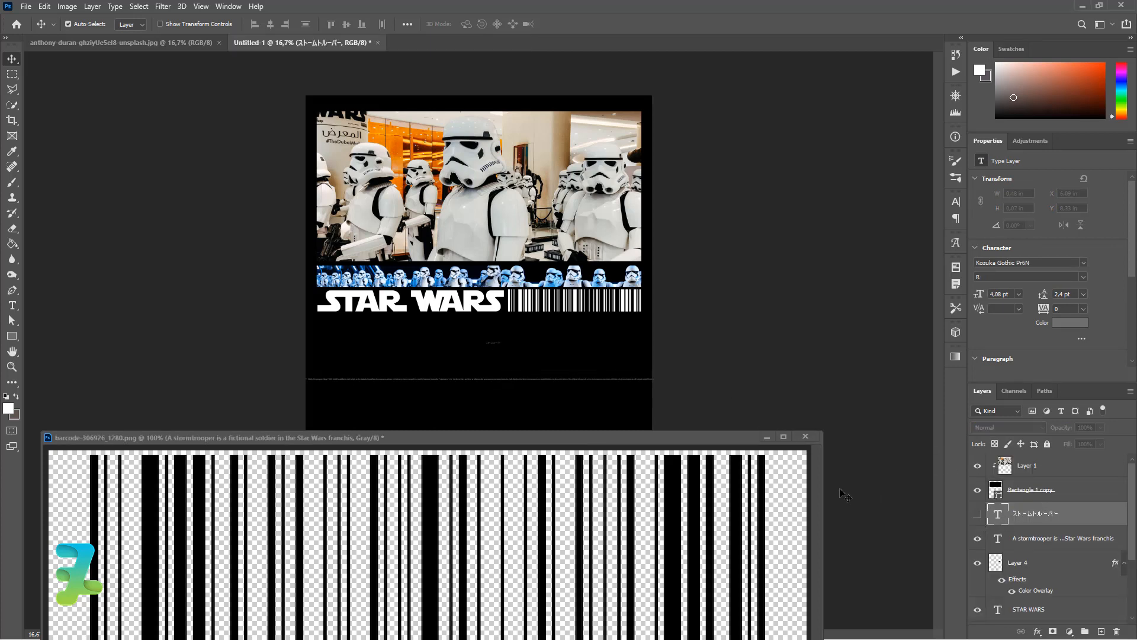
left_click(690, 436)
left_click_drag(619, 438, 560, 45)
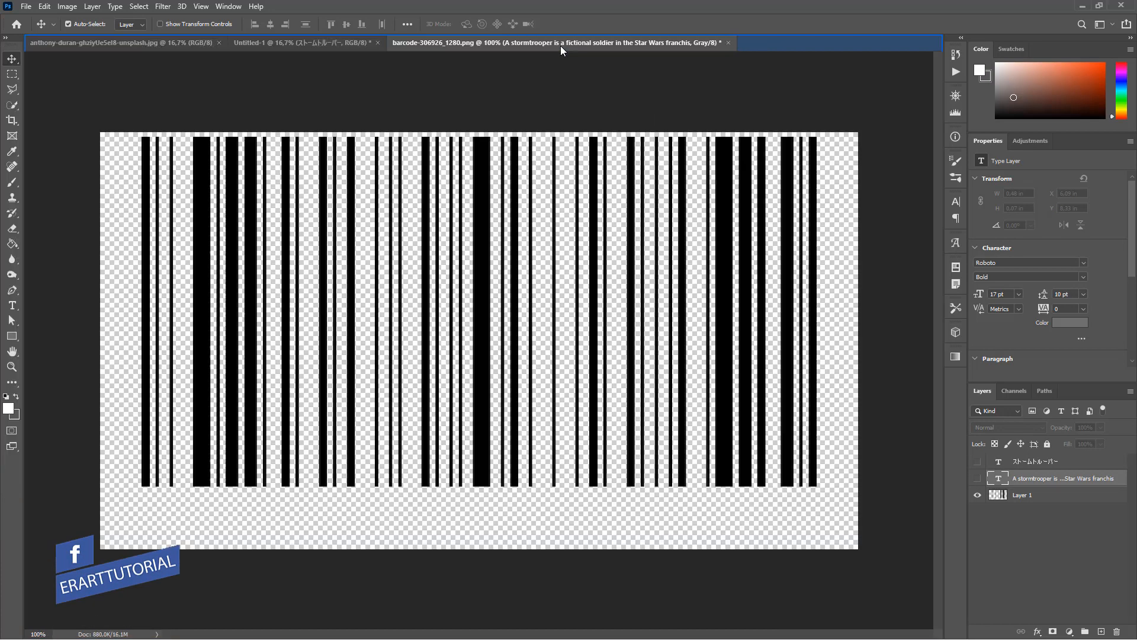
left_click(296, 38)
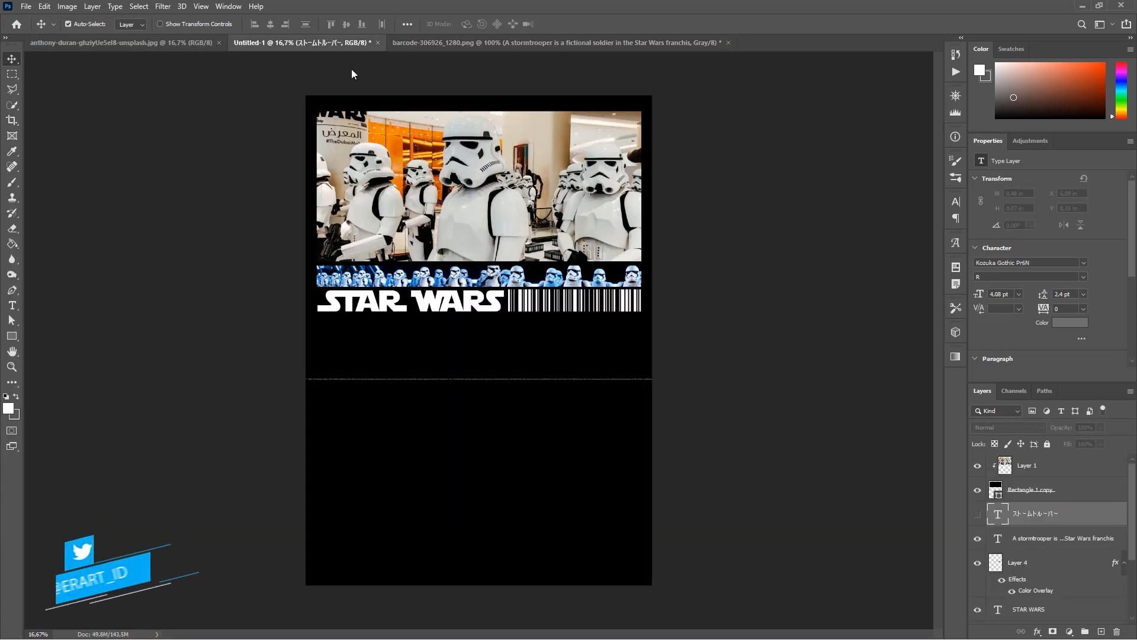
Set the stormtrooper paragraph to 18 pt and move it beneath the STAR WARS title, starting at its left edge
double_click(999, 539)
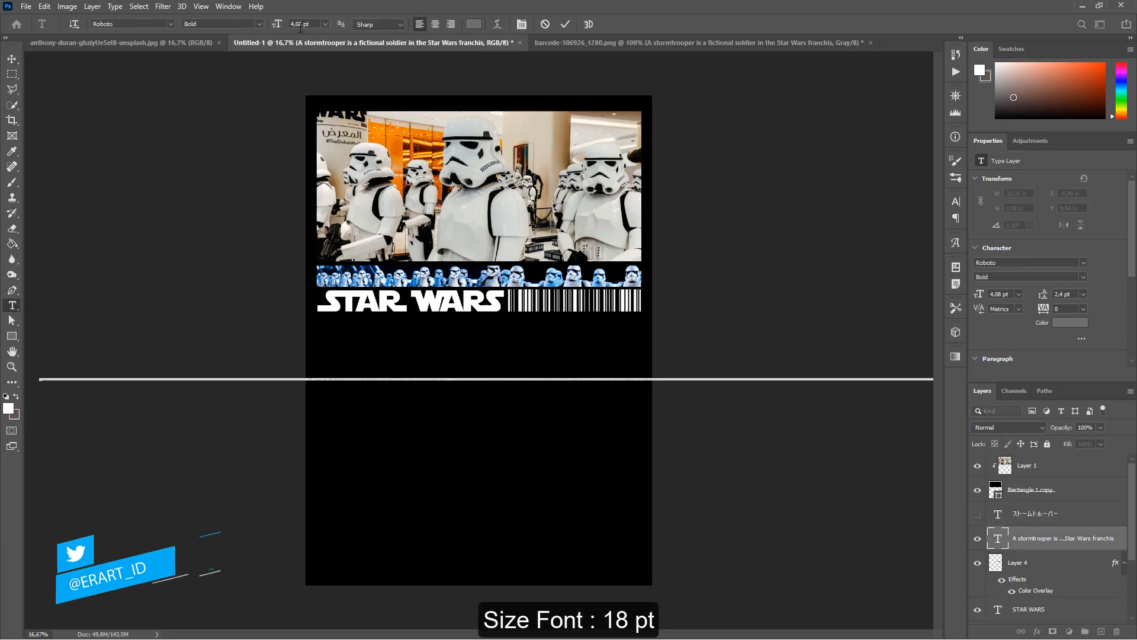
left_click(325, 24)
left_click(323, 121)
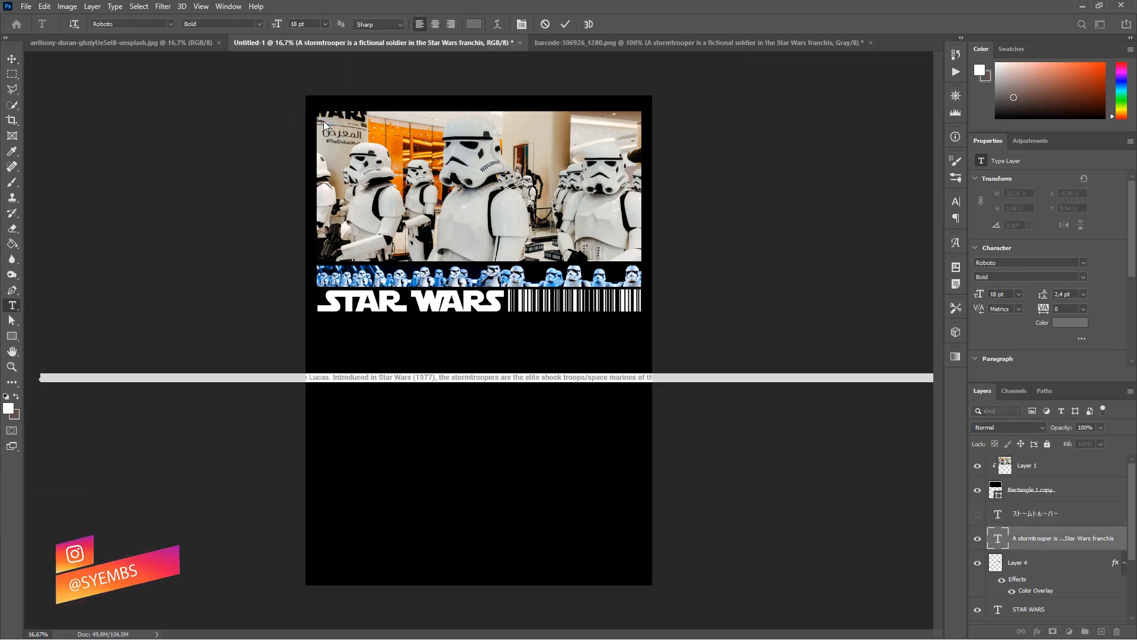
left_click(12, 59)
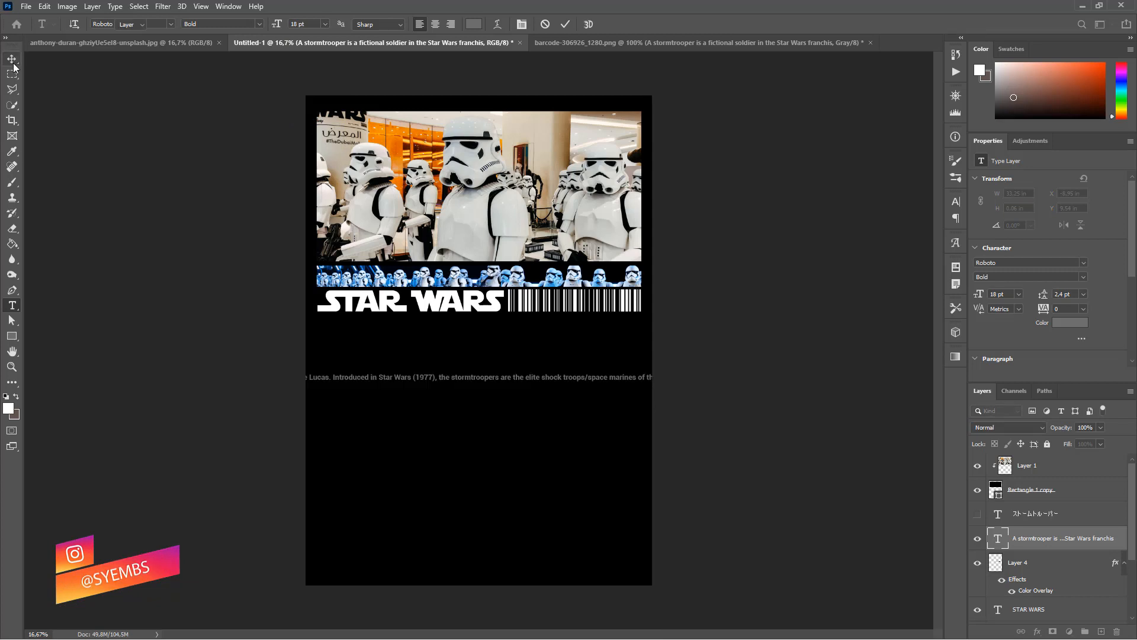
left_click_drag(394, 380, 664, 323)
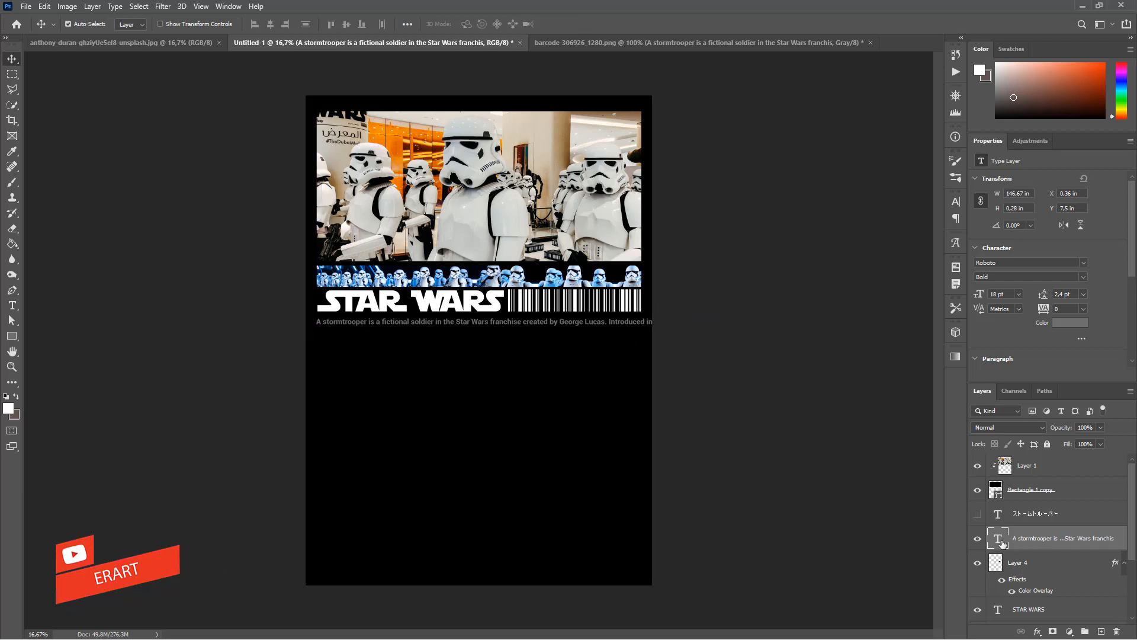
Change the stormtrooper paragraph's text color to white
double_click(1001, 540)
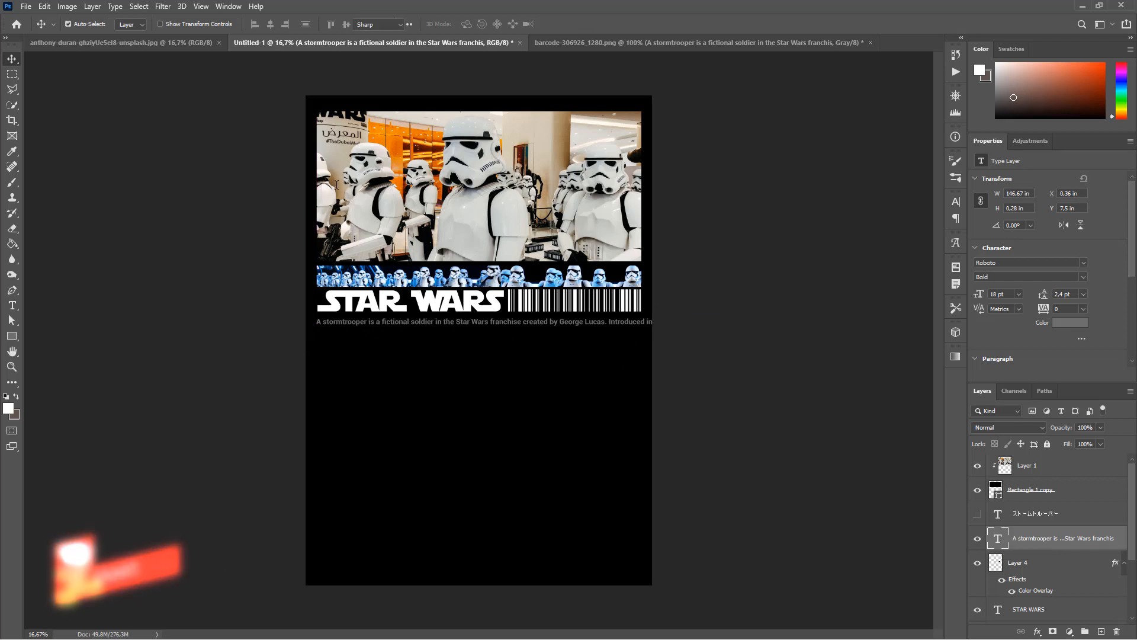
left_click(16, 396)
left_click(16, 396)
left_click(13, 59)
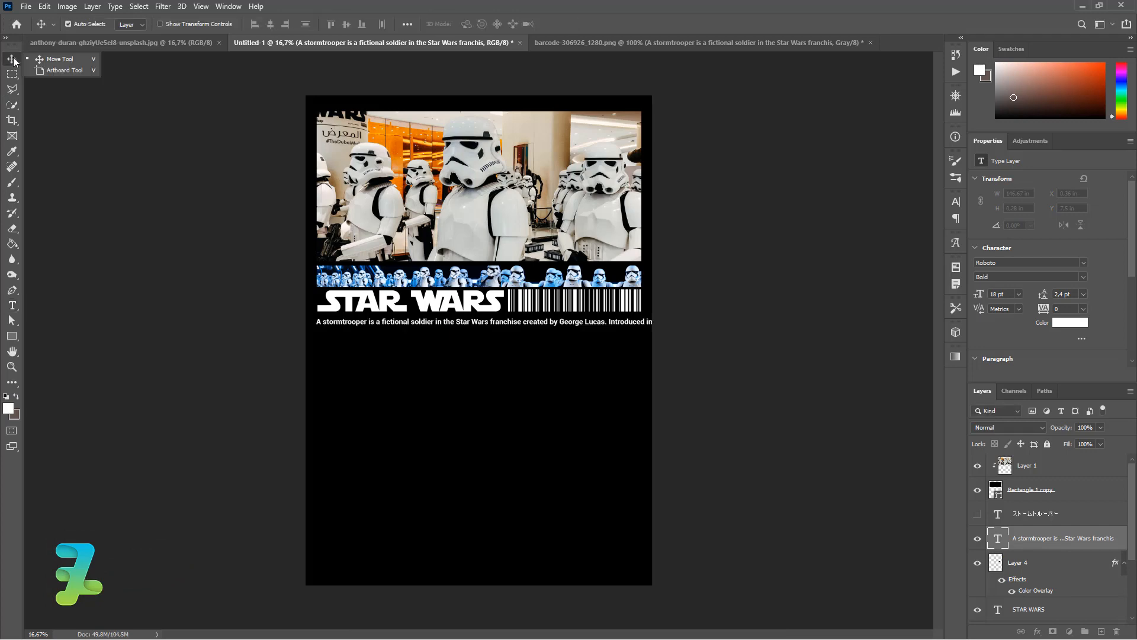
Nudge the stormtrooper paragraph slightly right and up to align it with the title's left edge and tighten the gap
key("ctrl+equal")
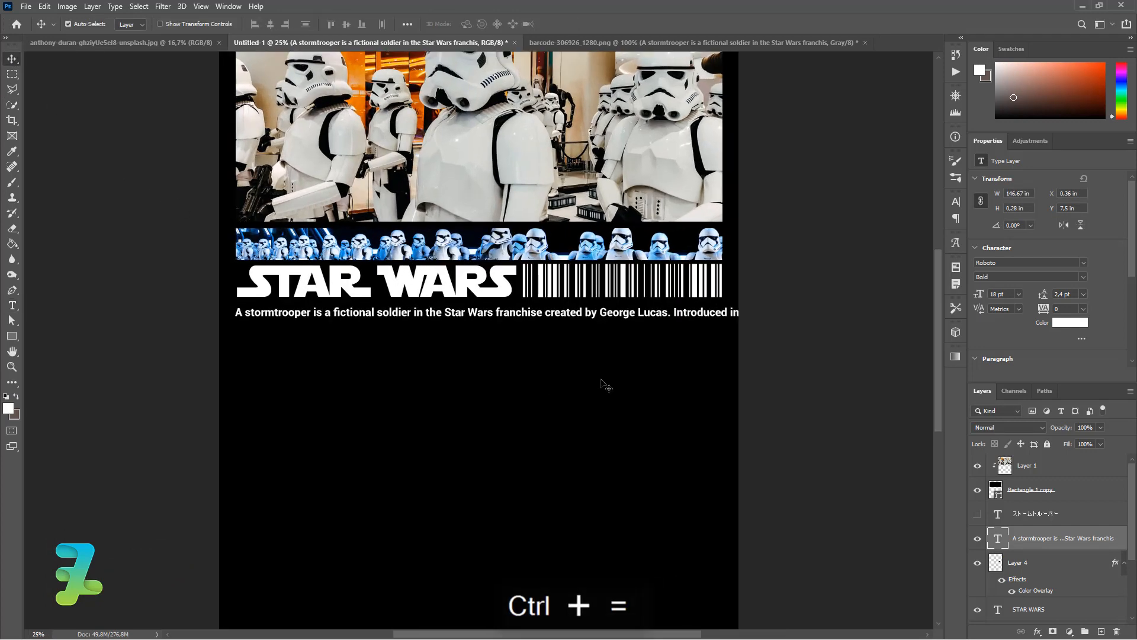
key("Right")
key("Up")
key("Up")
key("Up")
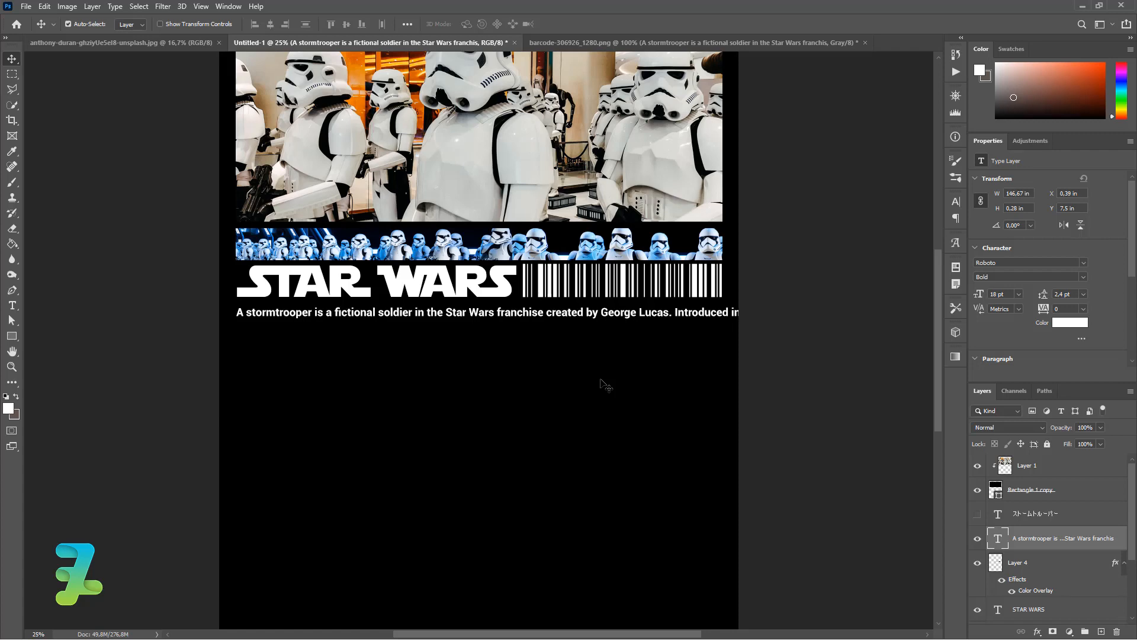
key("Right")
key("Up")
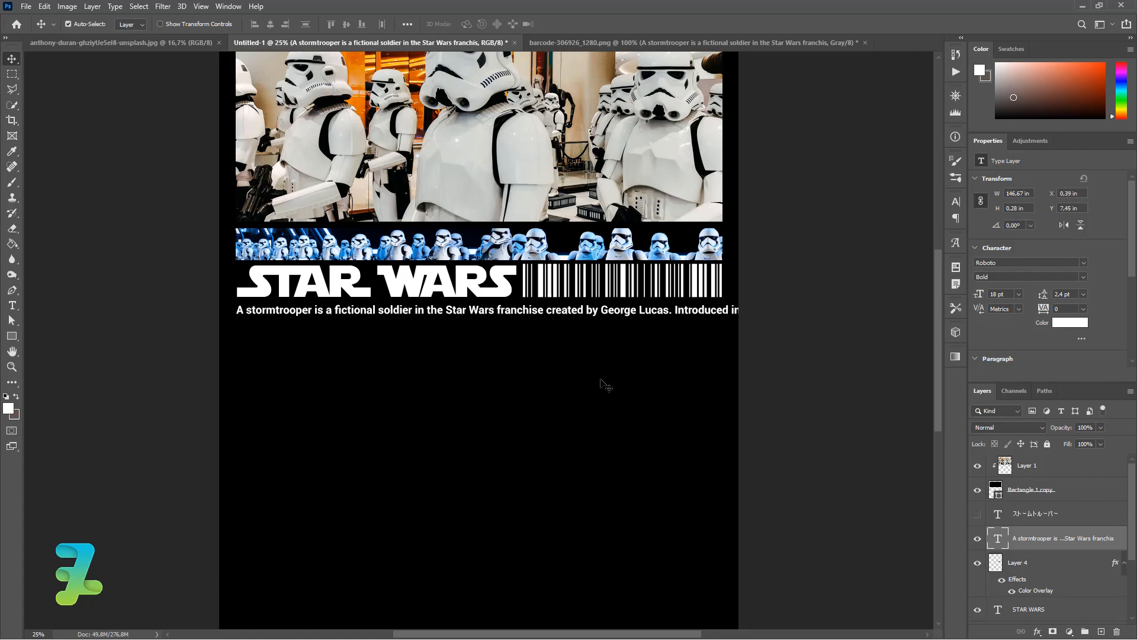
Break the paragraph's first line after "franchise" and set the leading of the whole text to Auto
double_click(998, 539)
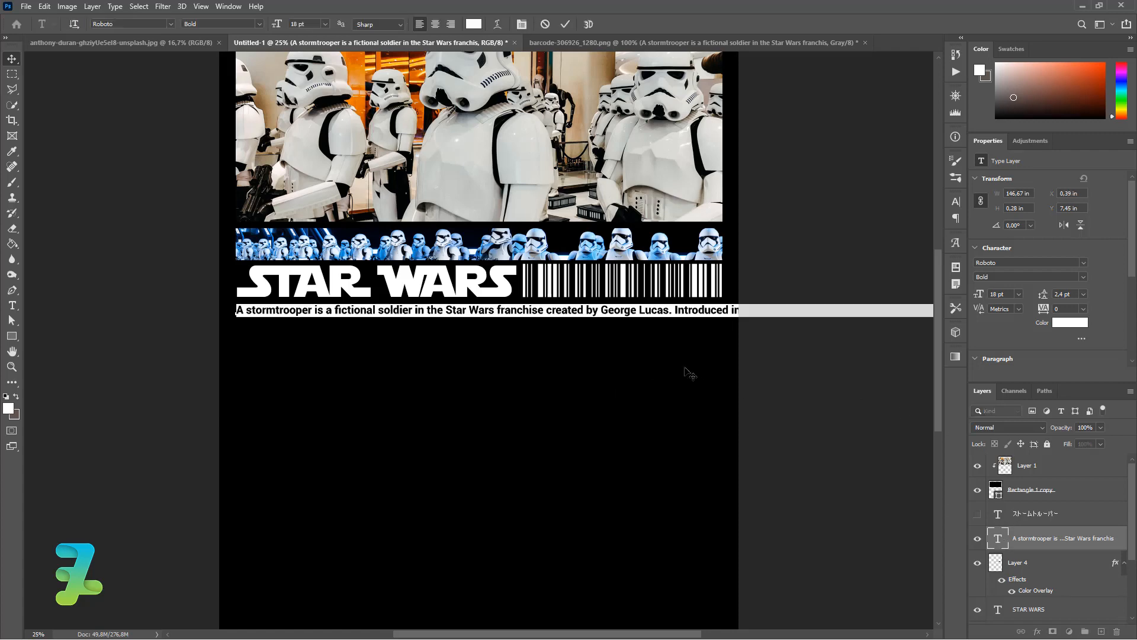
left_click(544, 310)
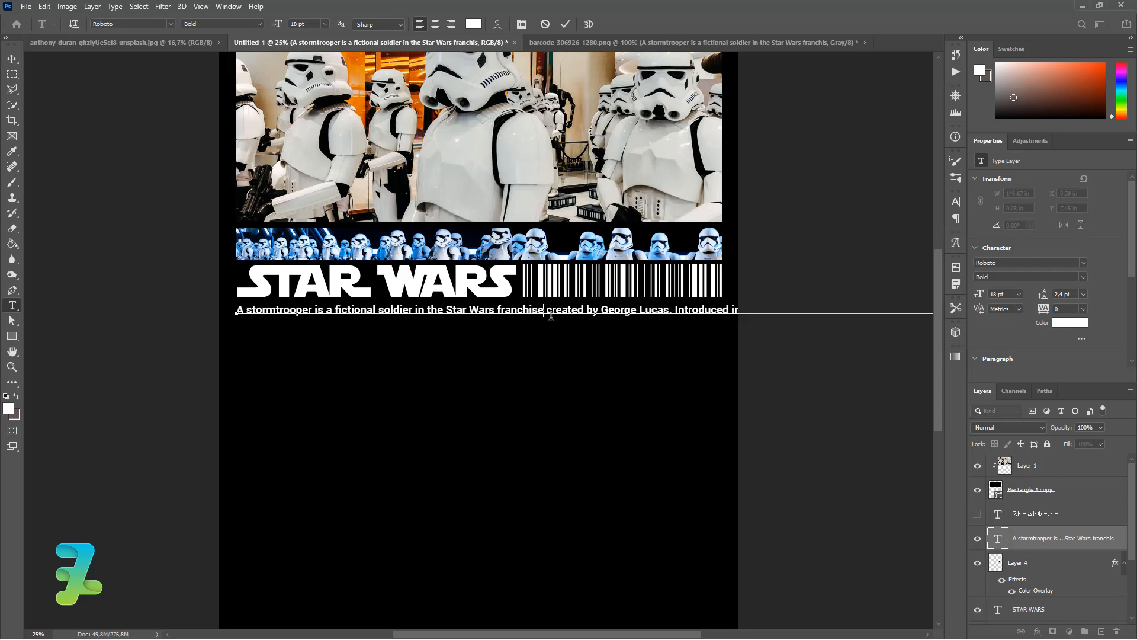
key("Return")
key("ctrl+a")
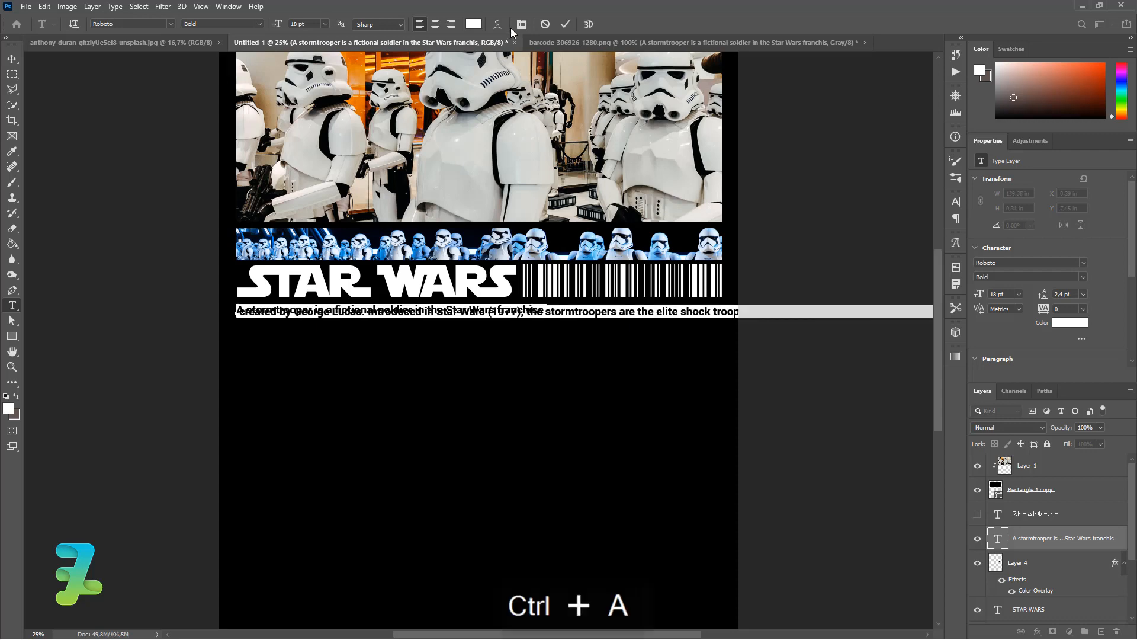
left_click(956, 202)
left_click(936, 234)
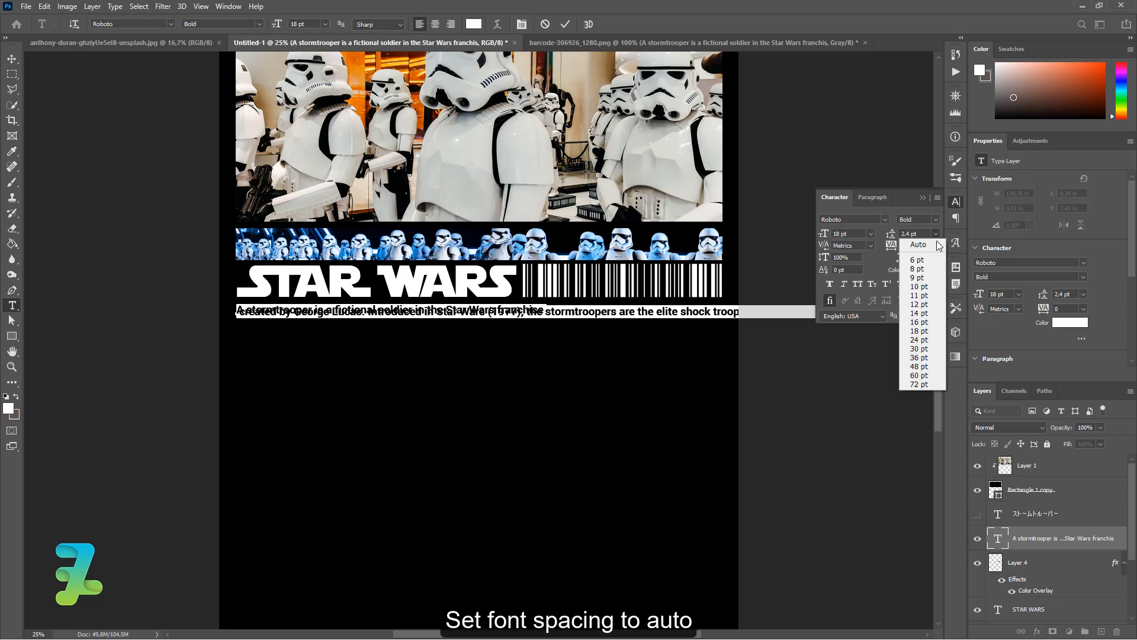
left_click(918, 247)
Add line breaks to the paragraph after "(1977),", "space marines", "Emperor" and "Darth Vader and"
left_click(531, 325)
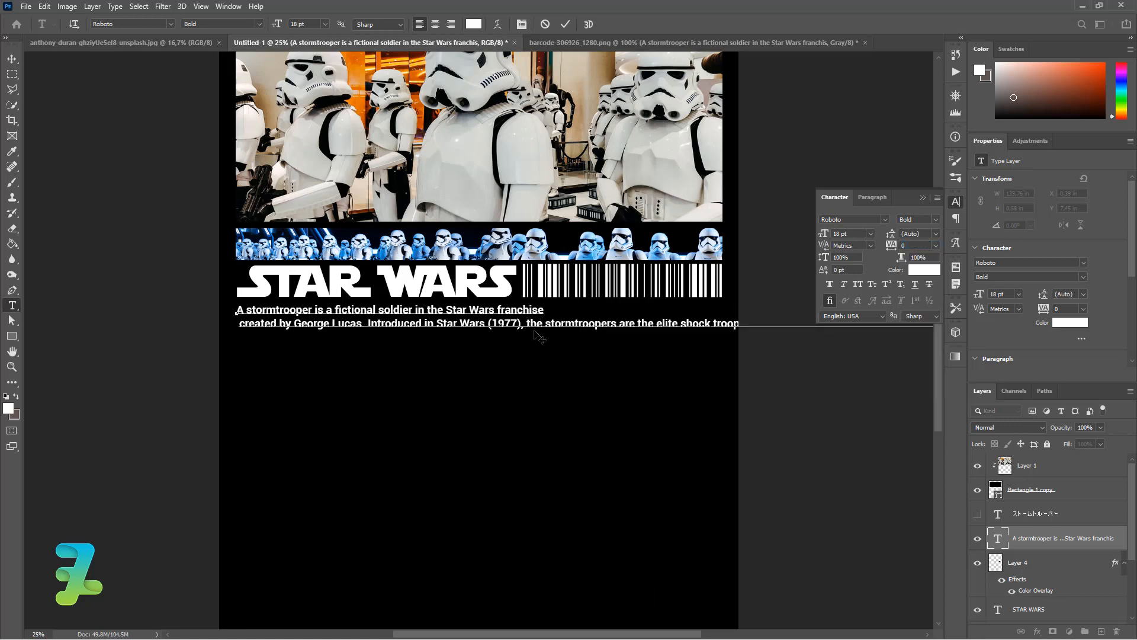
key("Return")
key("Return")
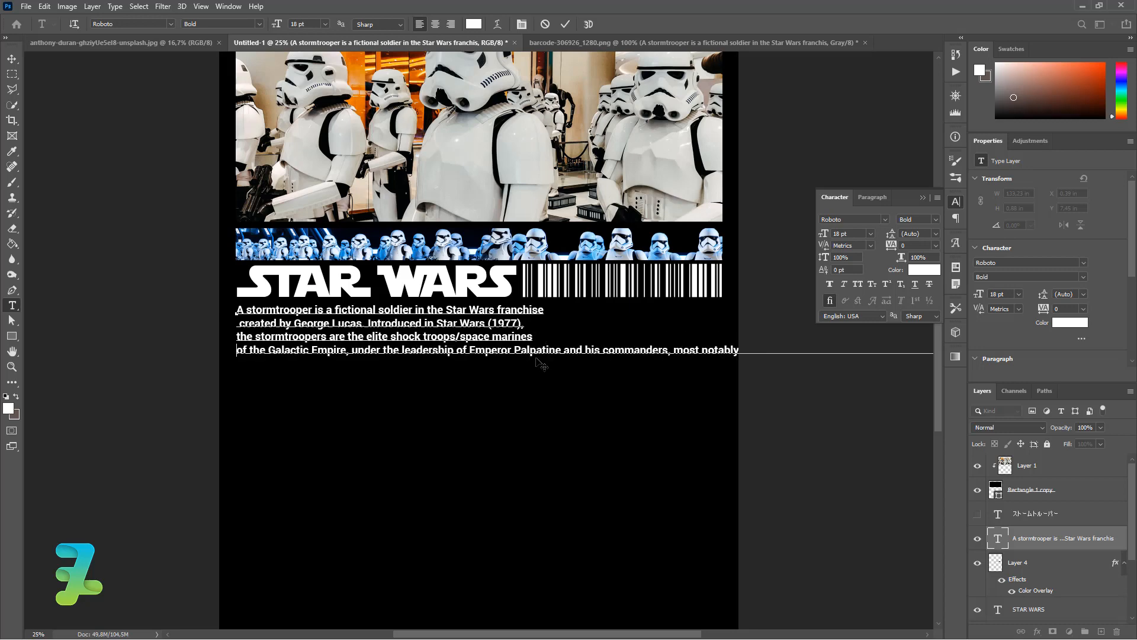
key("Return")
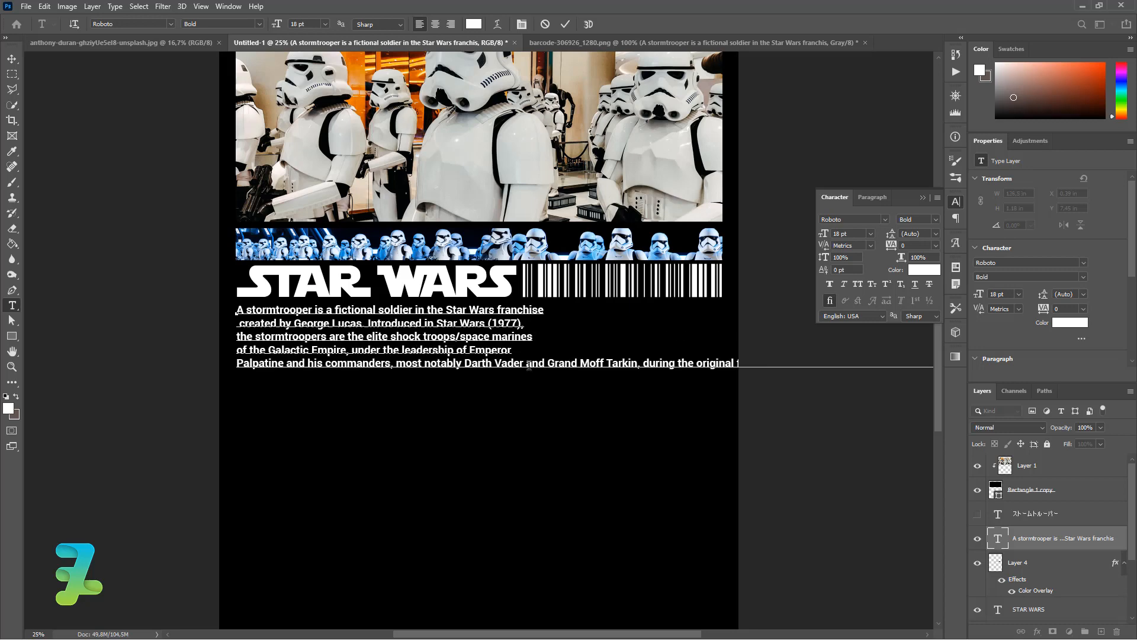
key("Return")
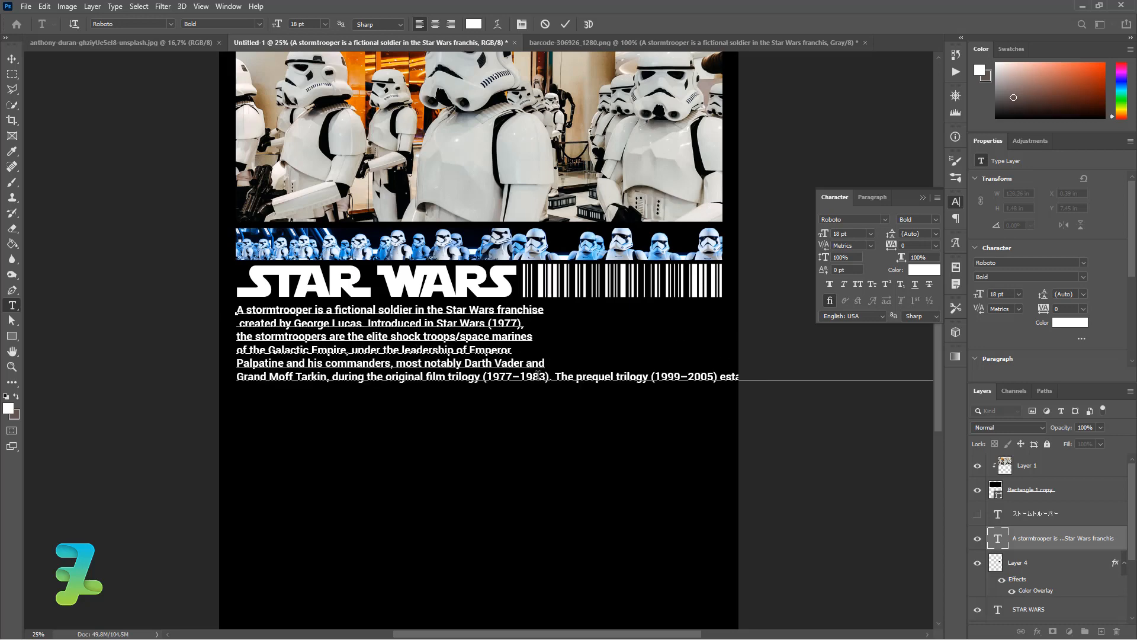
Break the stormtrooper paragraph after "(1977–1983)." and after "establishes their origin as the"
left_click(557, 377)
key("Return")
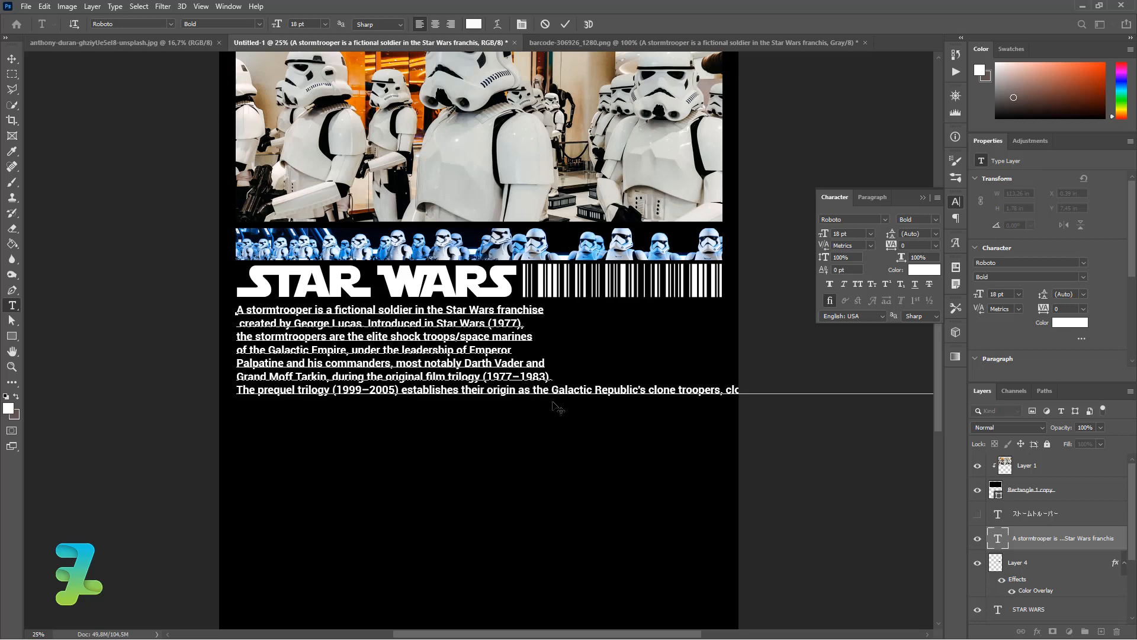
left_click(552, 389)
key("Return")
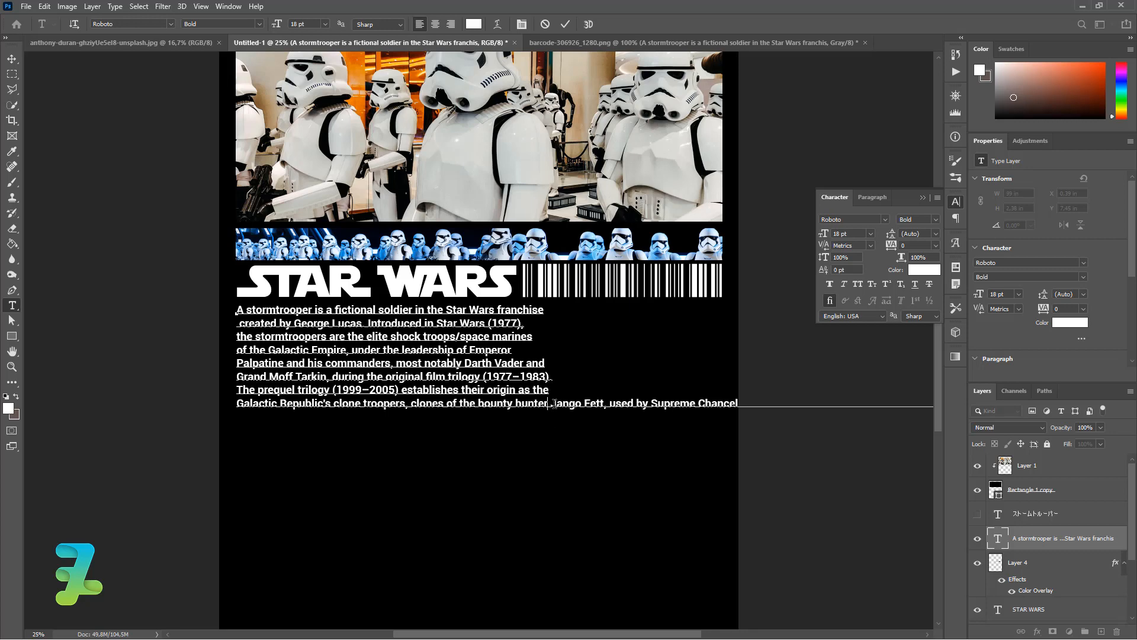
key("Delete")
key("Return")
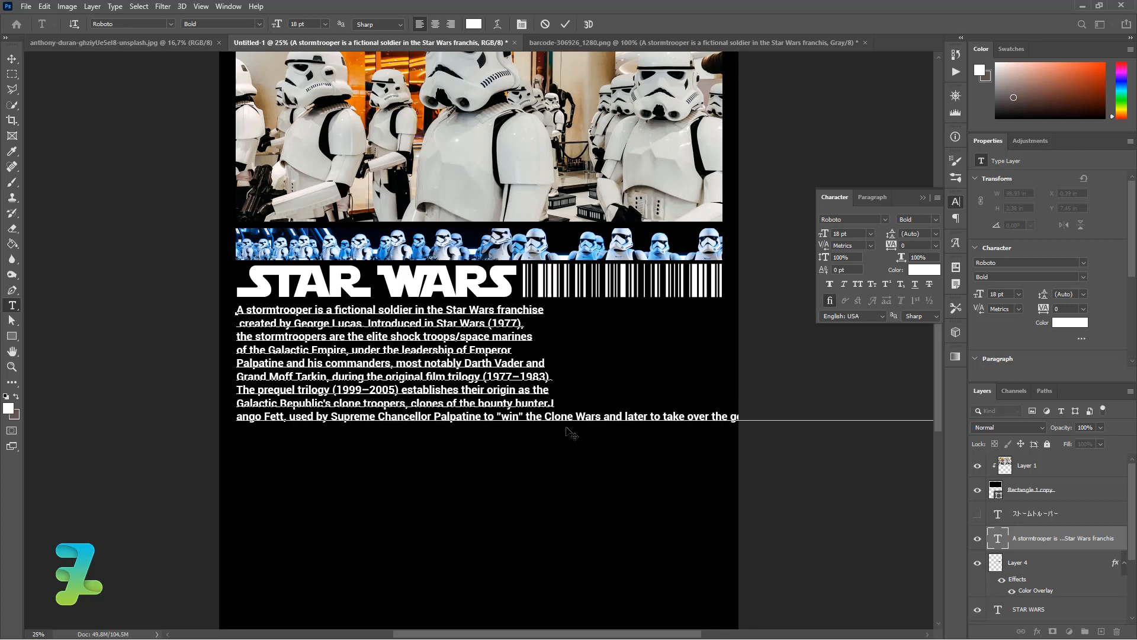
key("BackSpace")
left_click(551, 405)
key("Return")
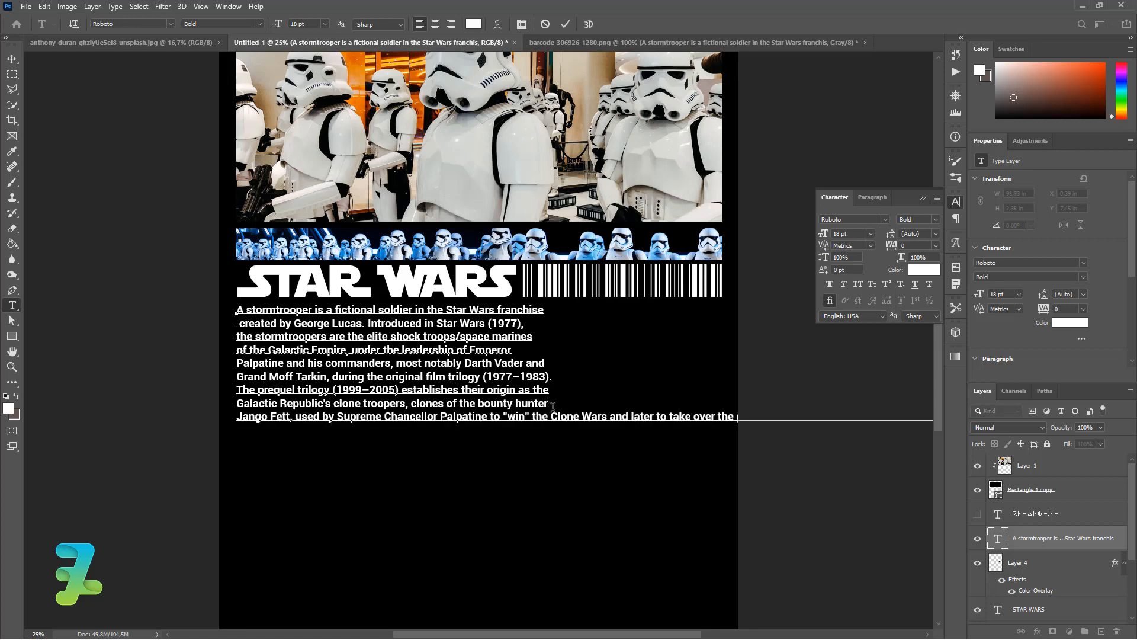
key("Delete")
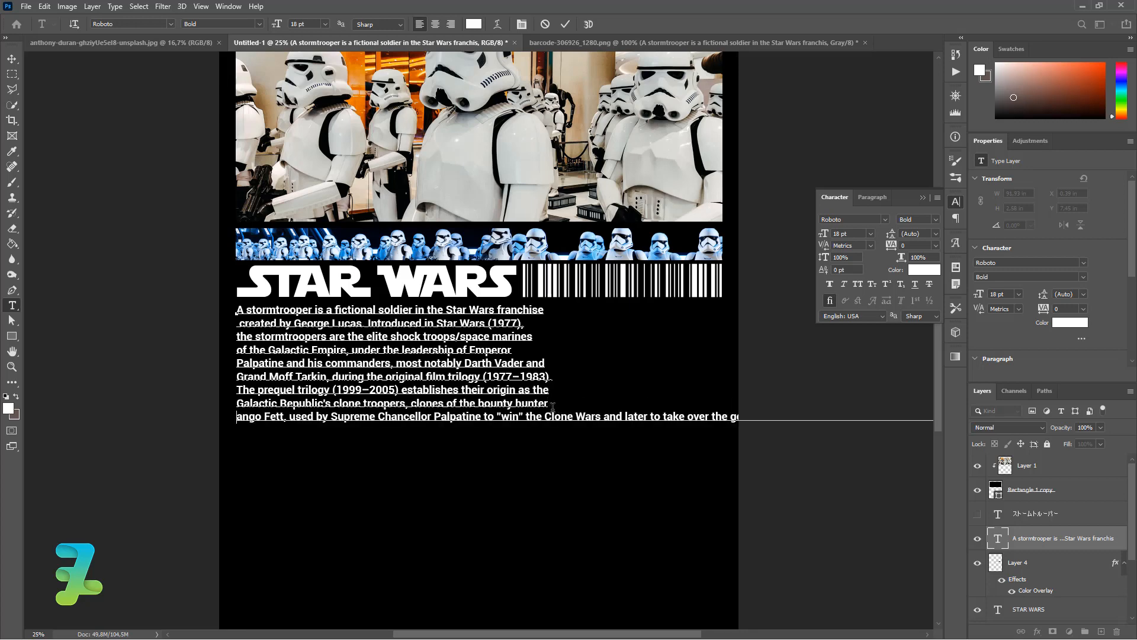
key("ctrl+z")
key("ctrl+z")
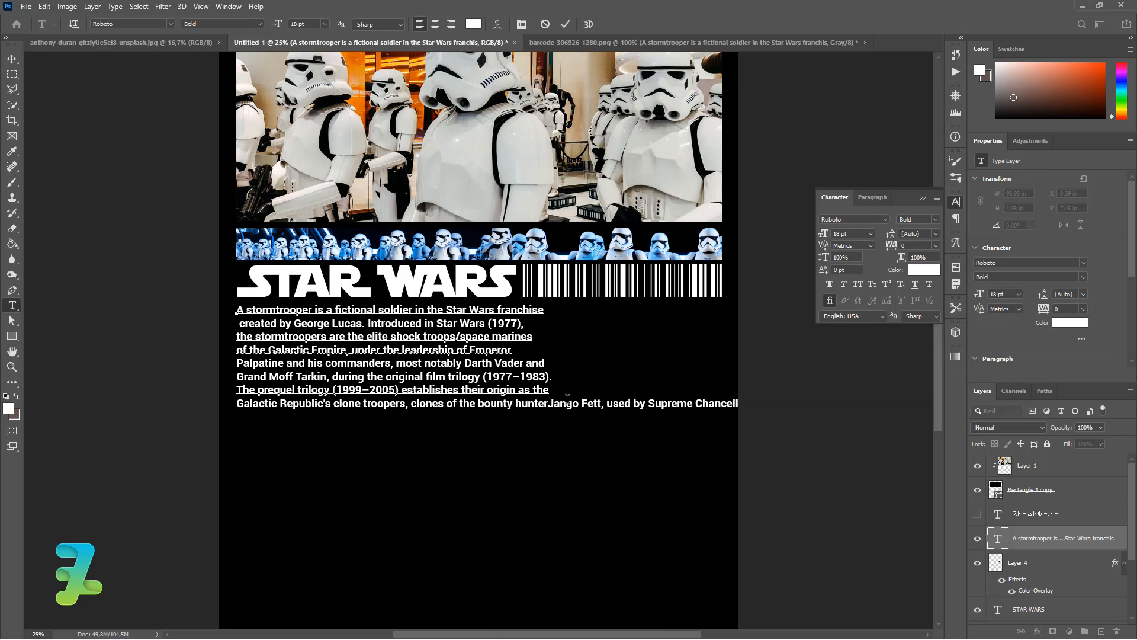
Add line breaks to the paragraph after "bounty hunter", "Palpatine to “win” the" and "government and"
key("Return")
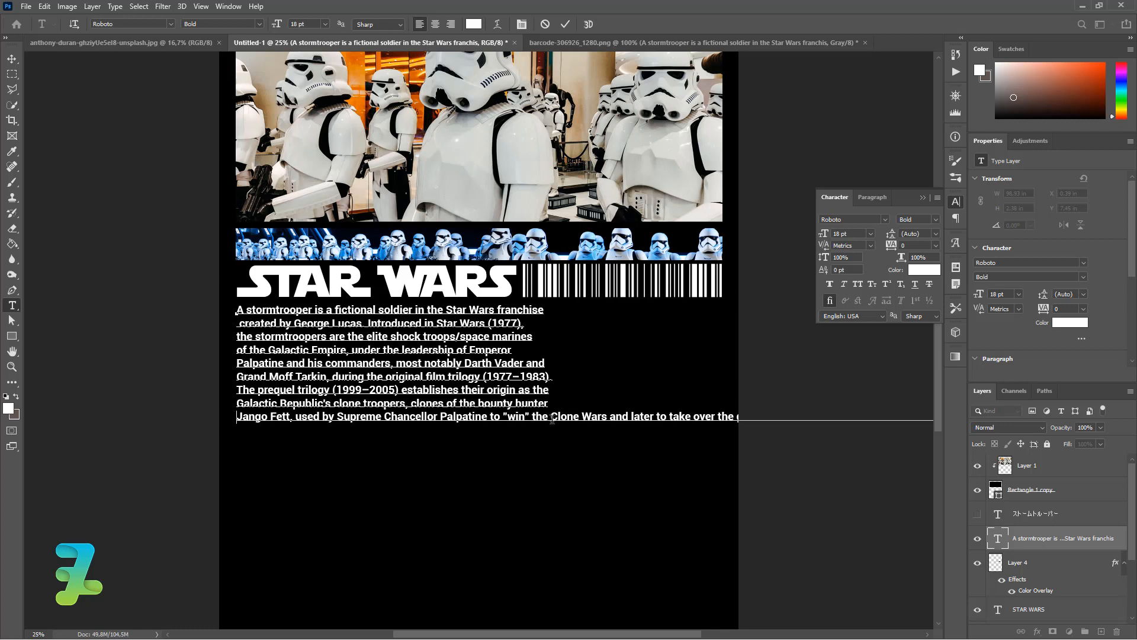
key("Return")
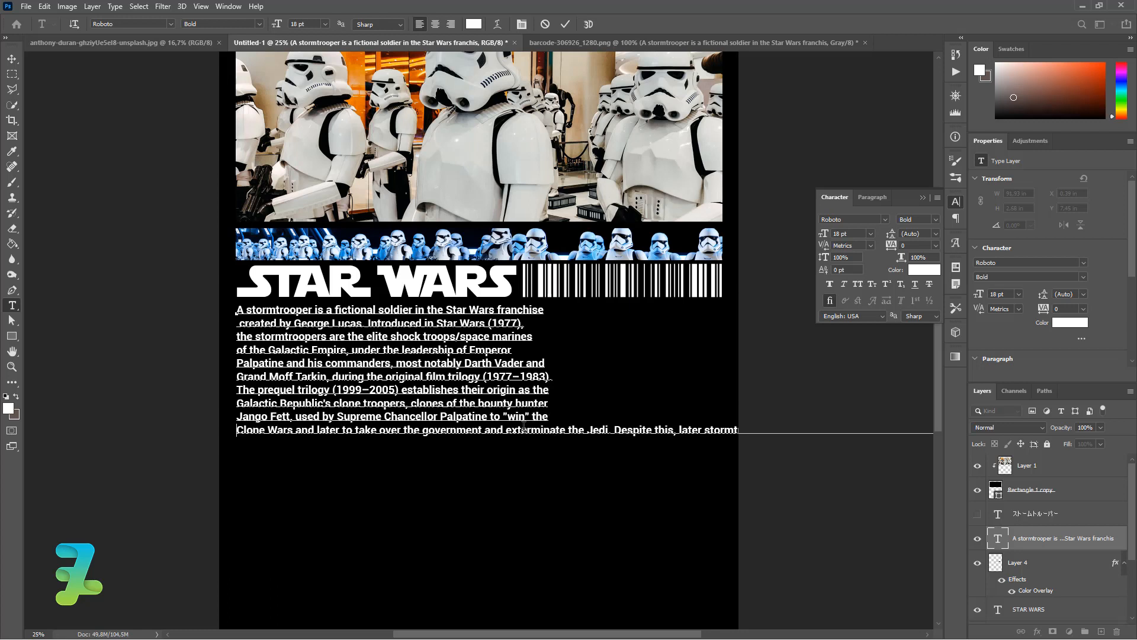
key("Return")
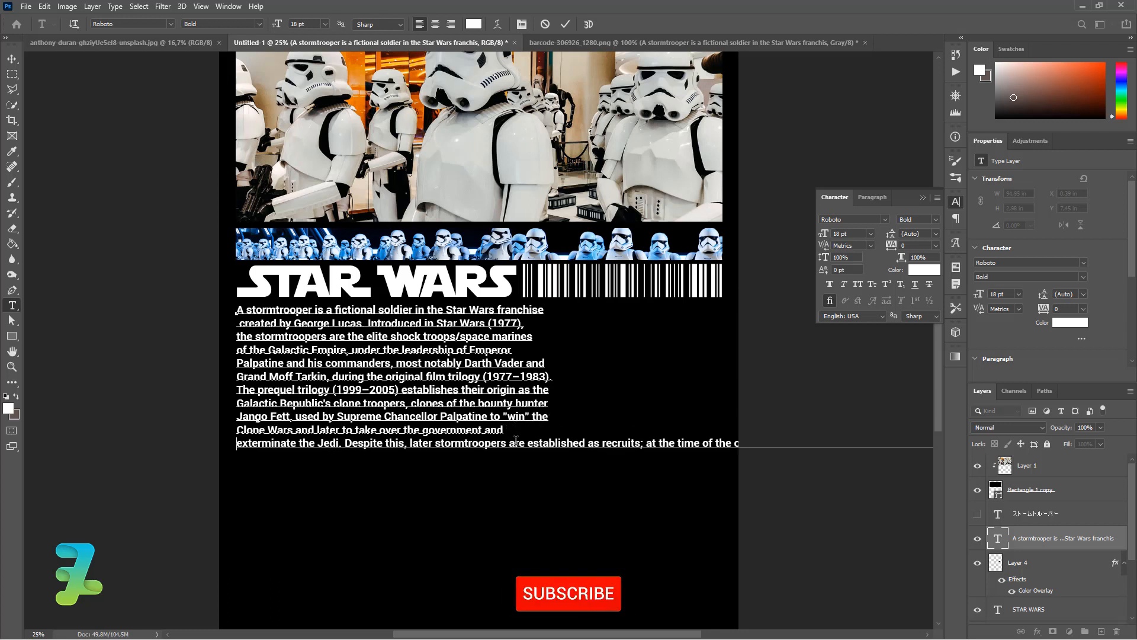
Add line breaks to the paragraph after "later stormtroopers are", "trilogy, only", "known legion to" and "501st Legion,"
key("Return")
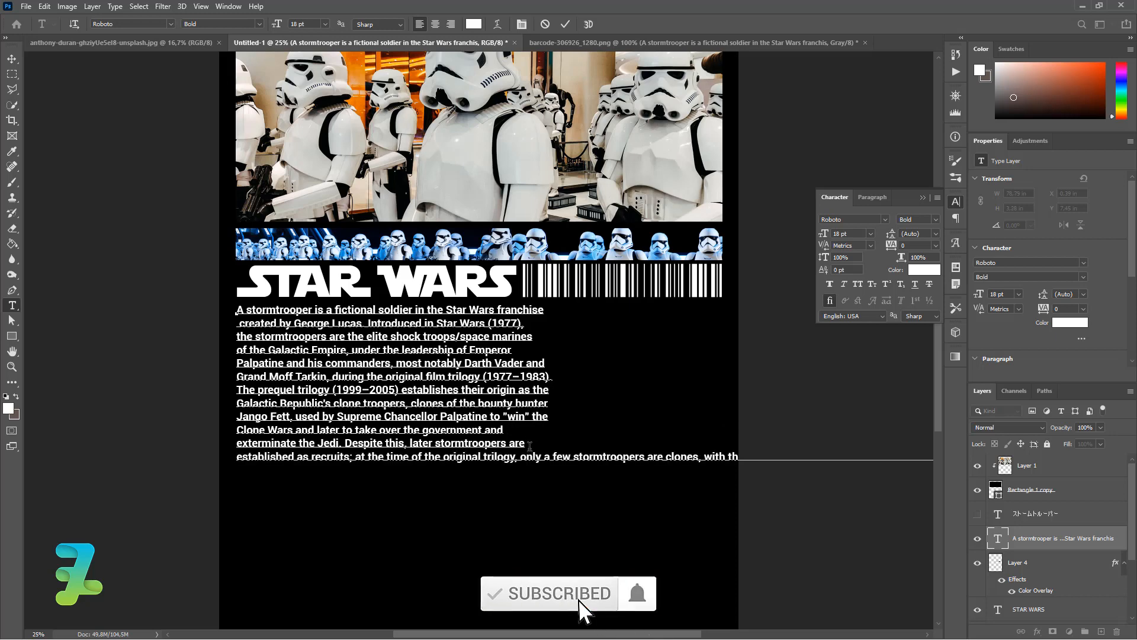
left_click(542, 456)
key("Return")
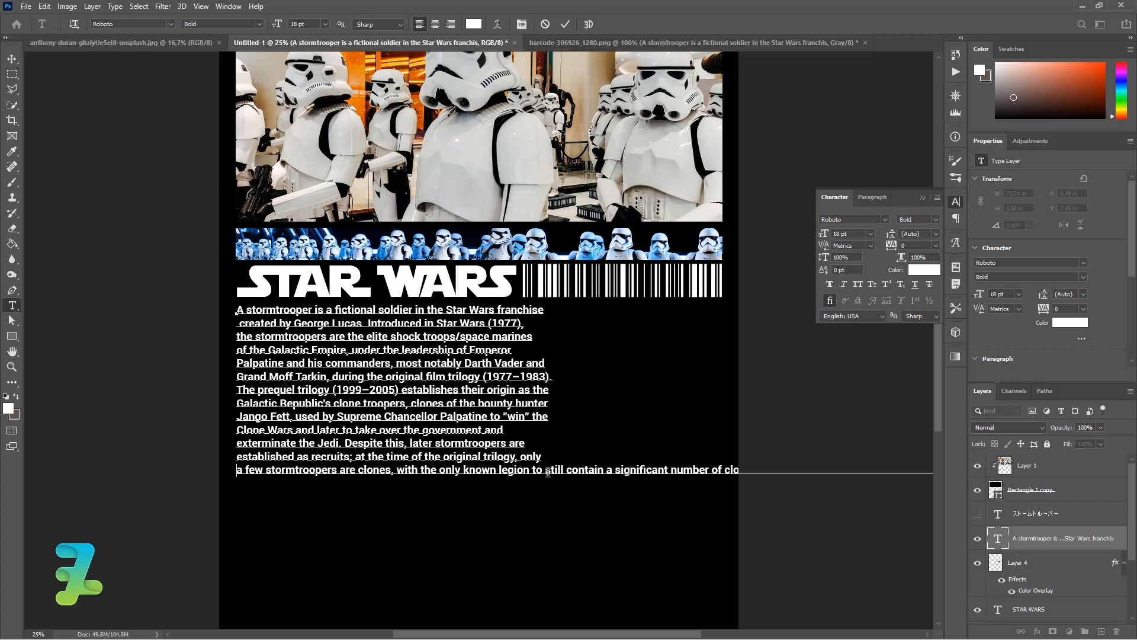
key("Return")
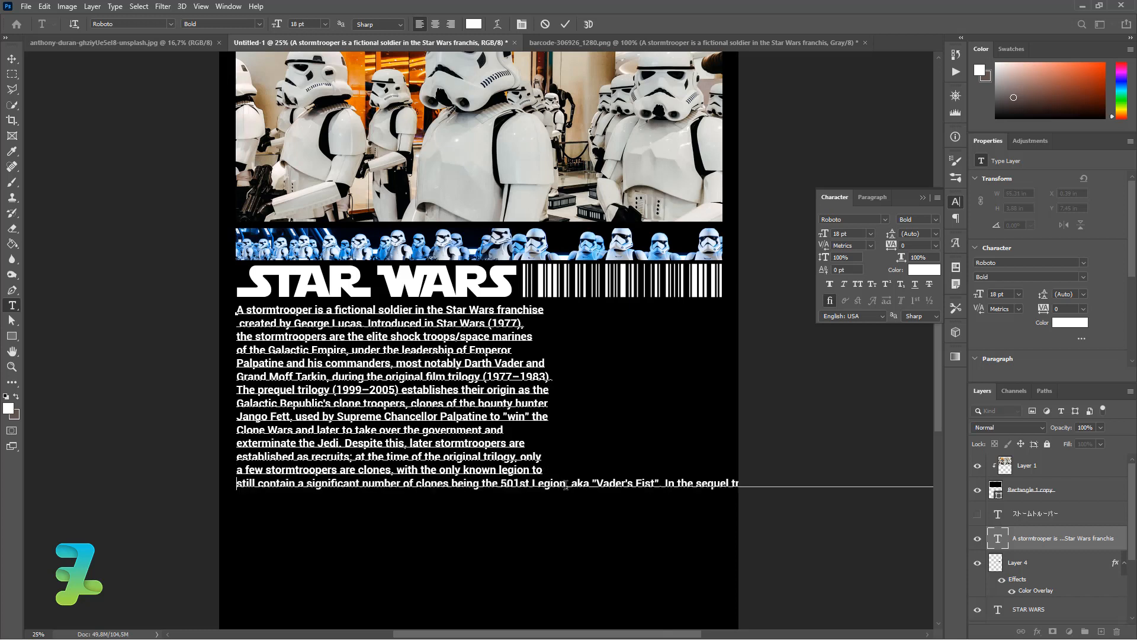
left_click(573, 484)
key("Return")
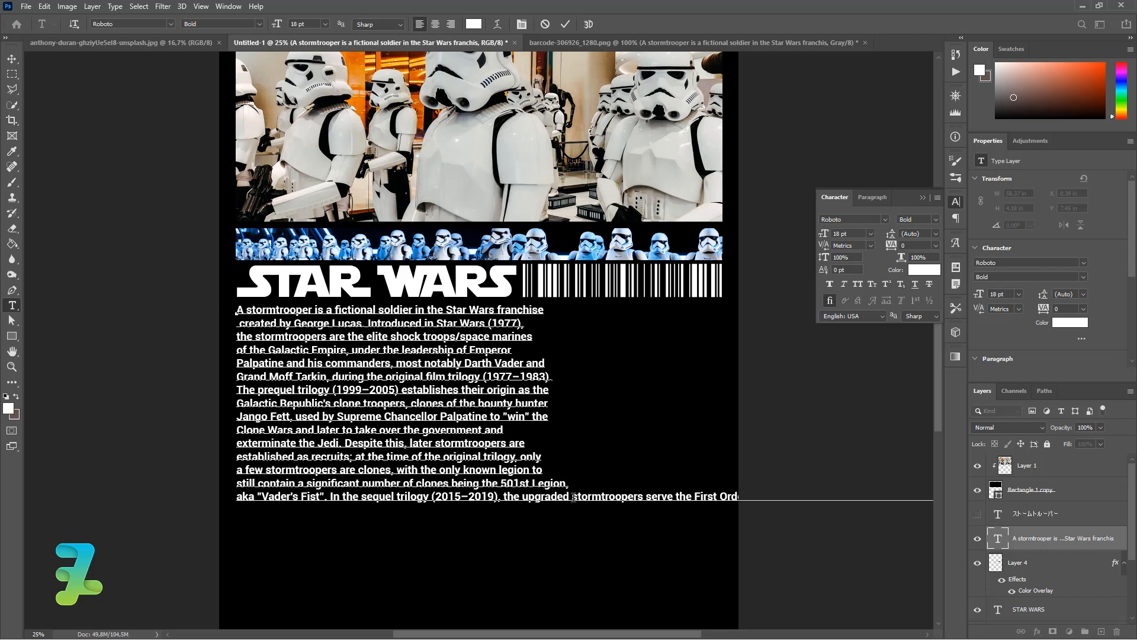
Continue wrapping the paragraph with line breaks after "the upgraded", "under the leadership of" and "most notably"
left_click(573, 497)
key("Return")
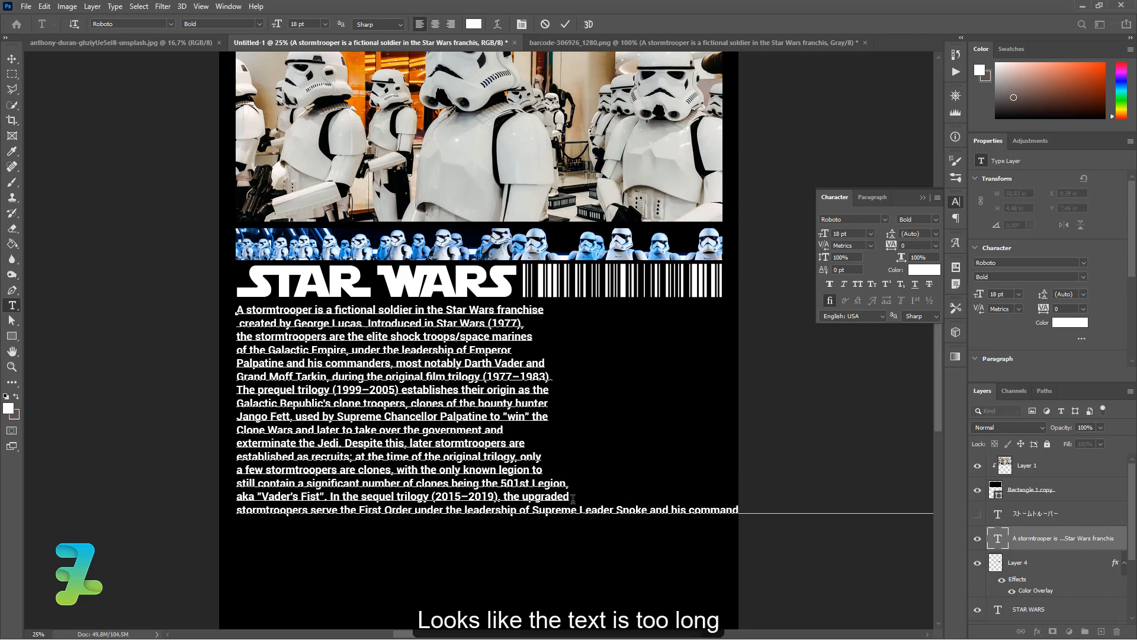
left_click(533, 510)
key("Return")
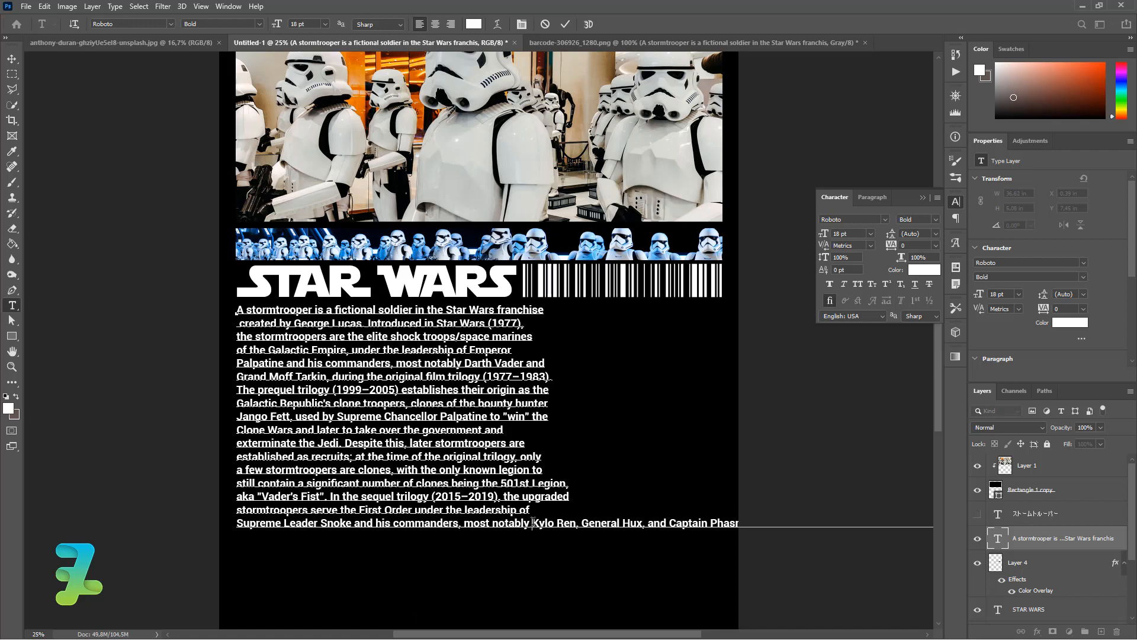
left_click(533, 523)
key("Return")
scroll(560, 506, "down", 3)
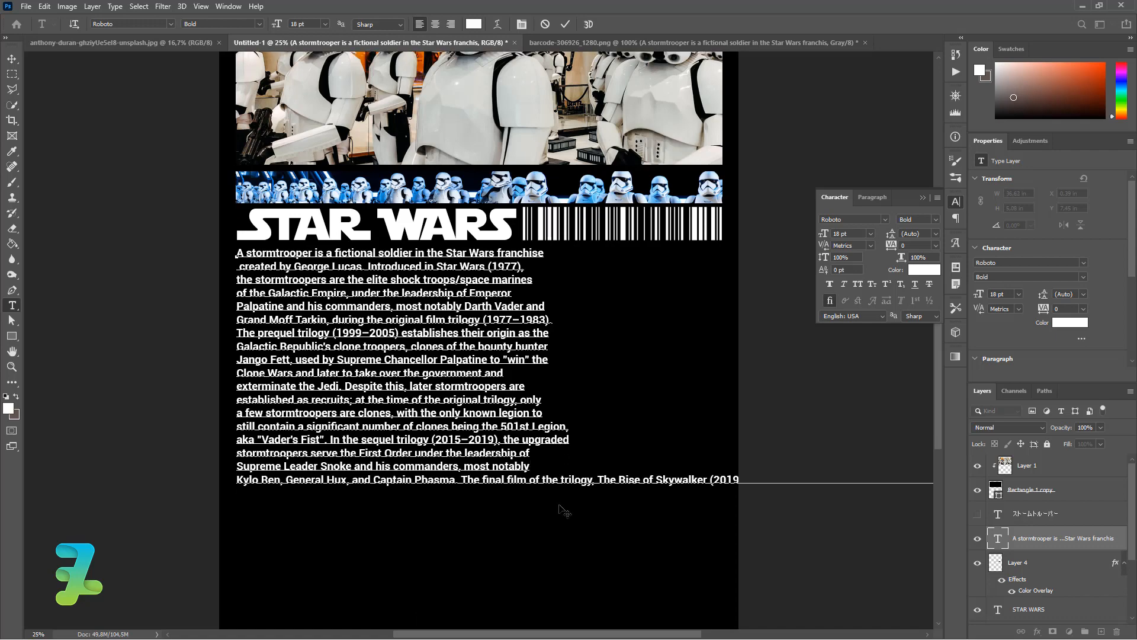
Shorten the paragraph by deleting all text after "exterminate the Jedi." and finish the text edit
key("ctrl+minus")
key("ctrl+minus")
key("ctrl+minus")
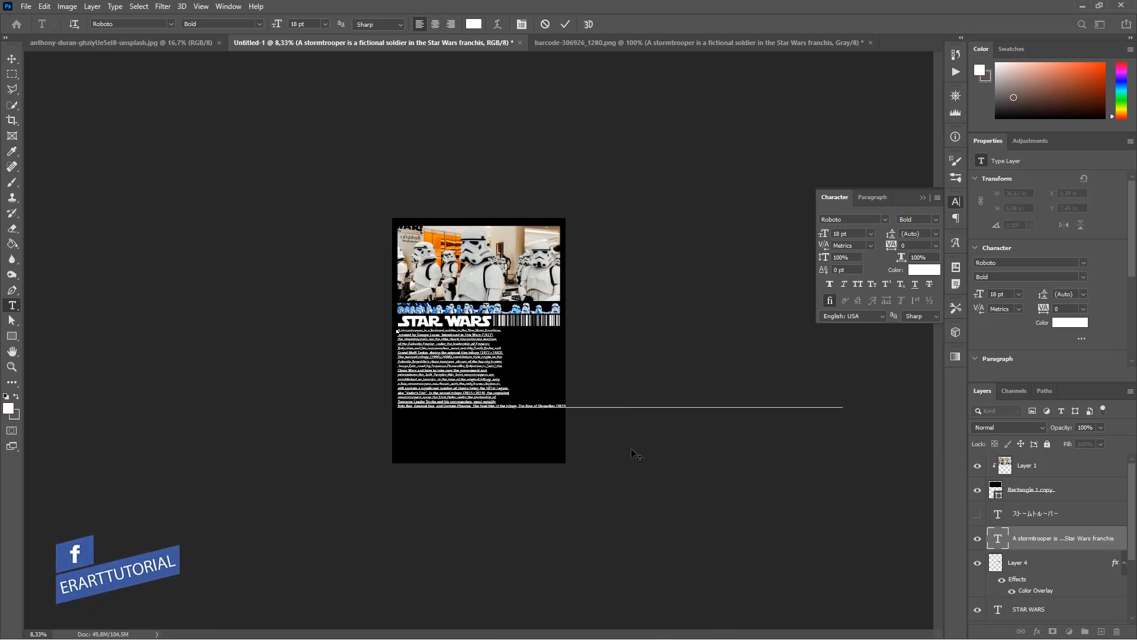
left_click_drag(843, 405, 468, 393)
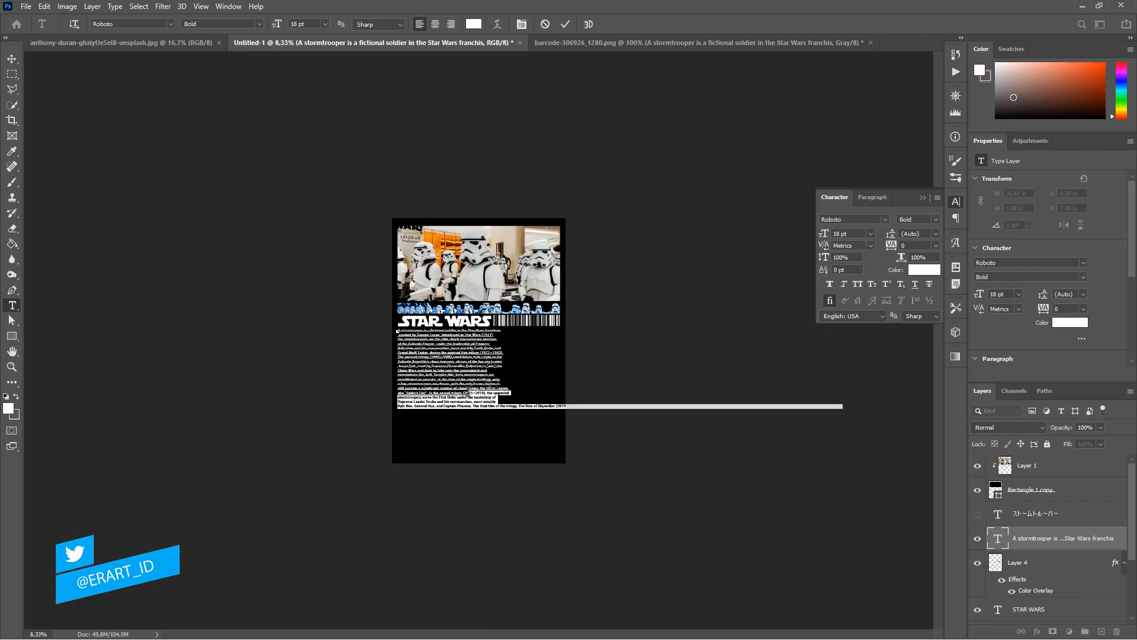
key("ctrl+equal")
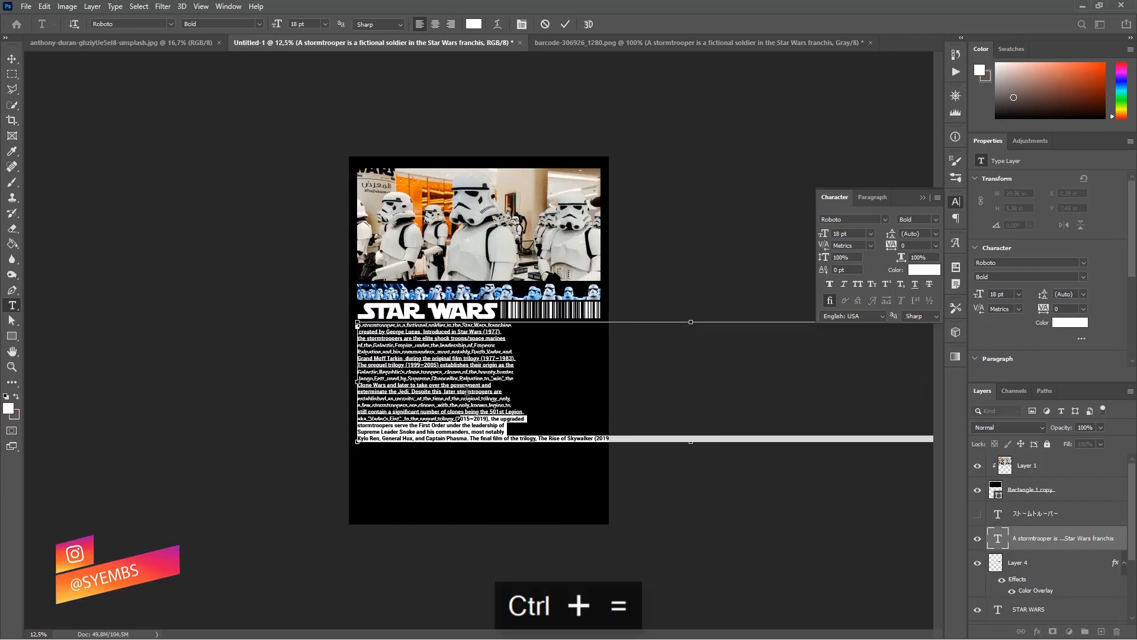
key("BackSpace")
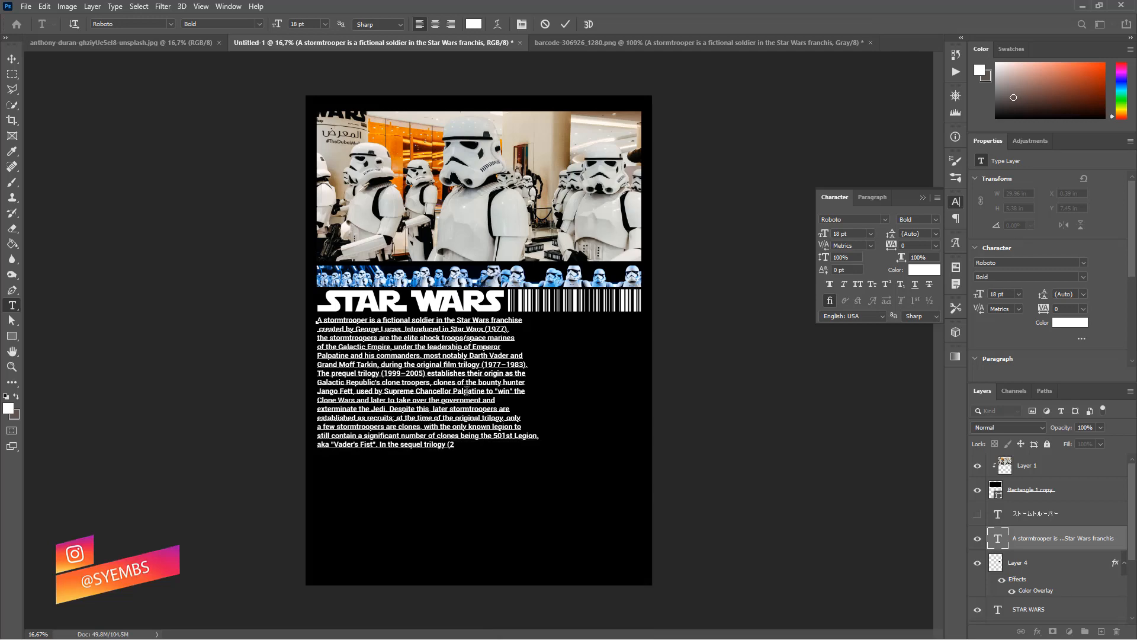
key("ctrl+equal")
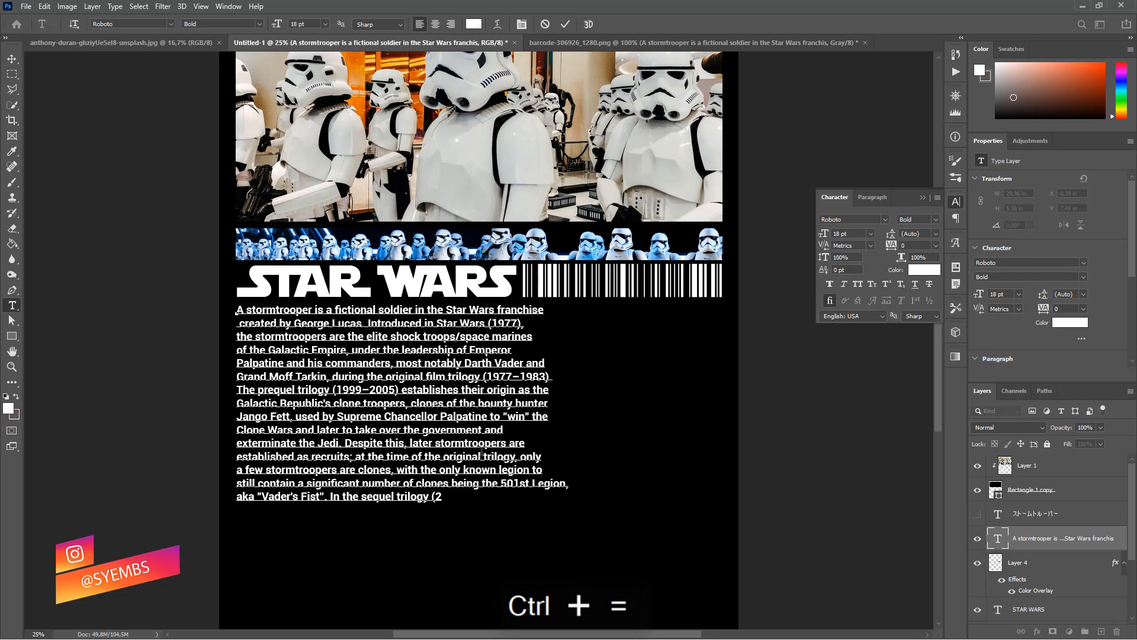
left_click_drag(442, 497, 339, 441)
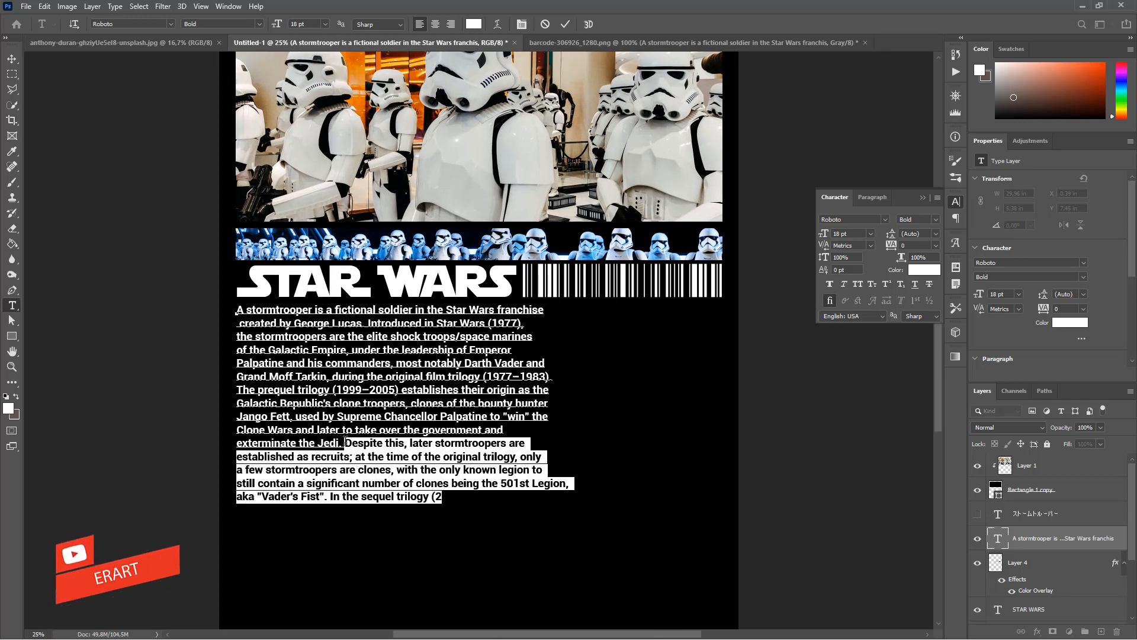
key("BackSpace")
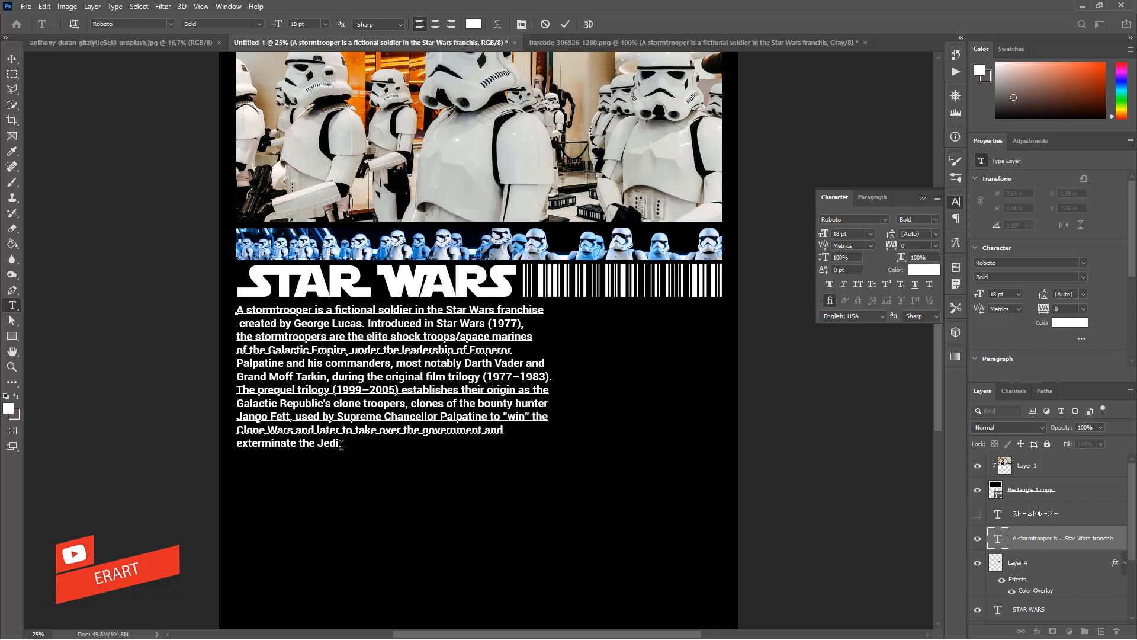
left_click(8, 61)
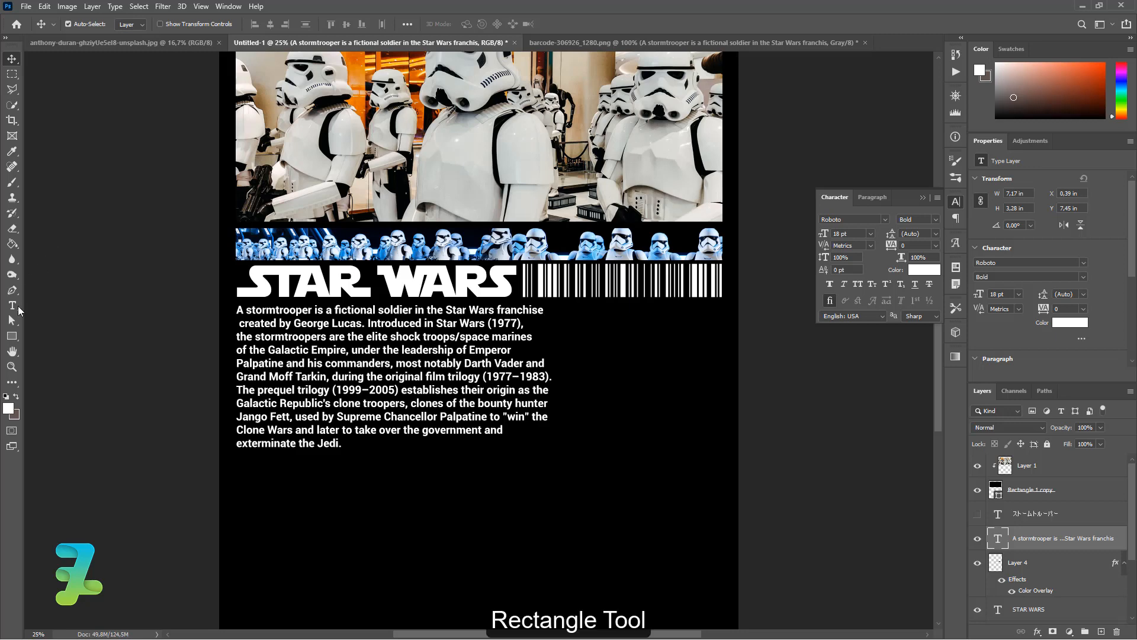
Draw a white (#ffffff) rectangle about 1104 × 1500 px beside the paragraph, beneath the barcode
left_click(8, 408)
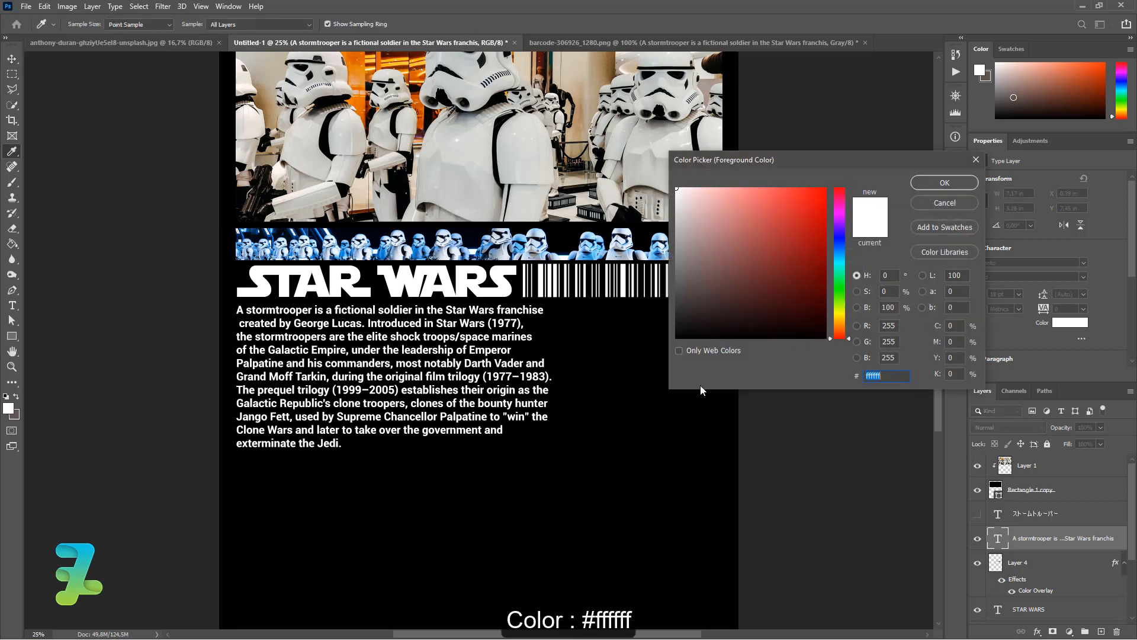
left_click(945, 182)
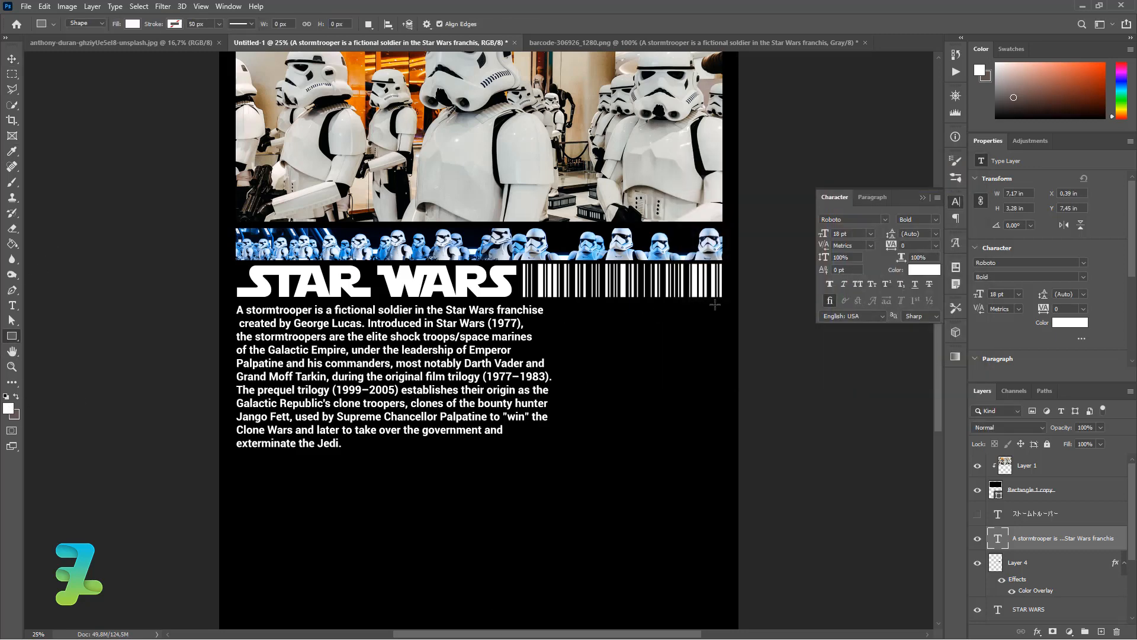
left_click_drag(722, 306, 559, 528)
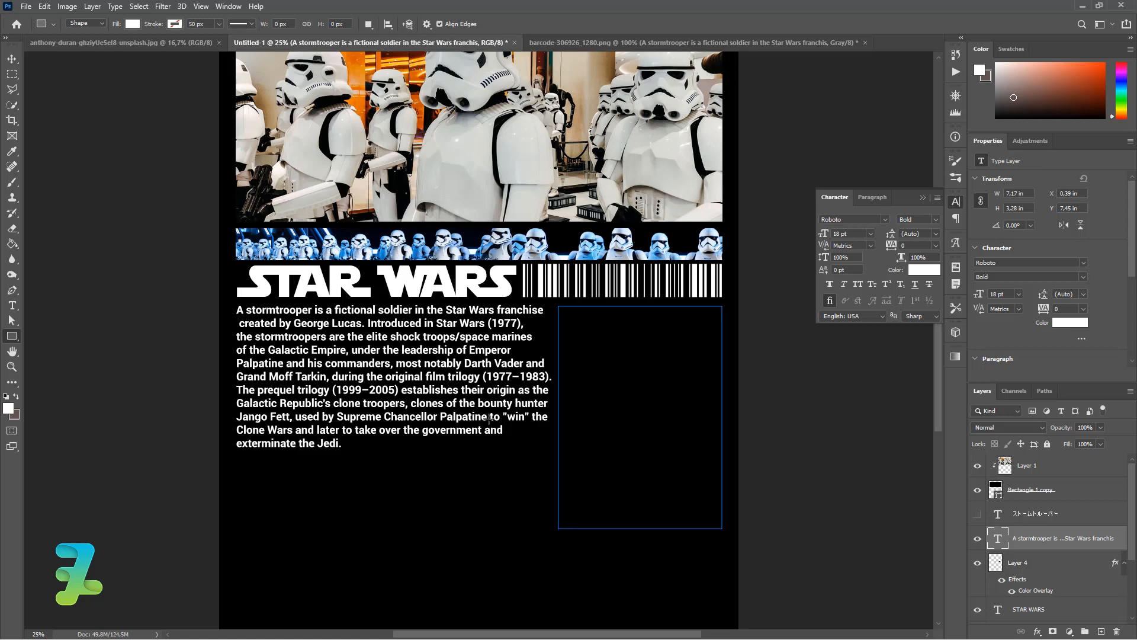
Scale the white rectangle slightly up to about 1106 × 1503 px to line its outer edge up with the barcode
left_click(8, 59)
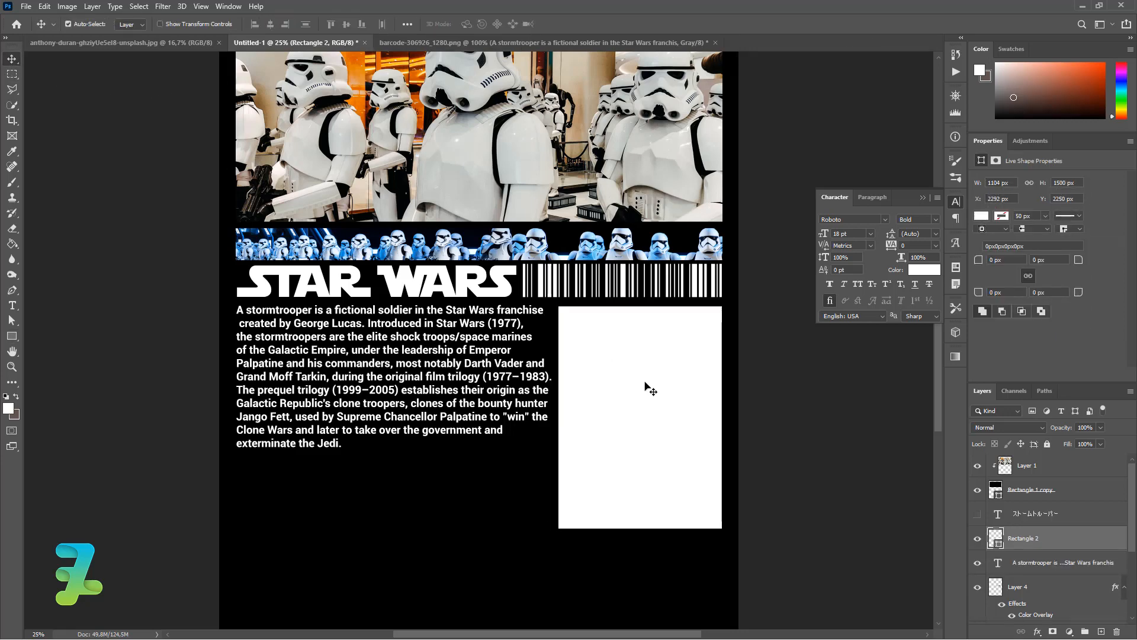
key("ctrl+t")
left_click_drag(731, 394, 727, 233)
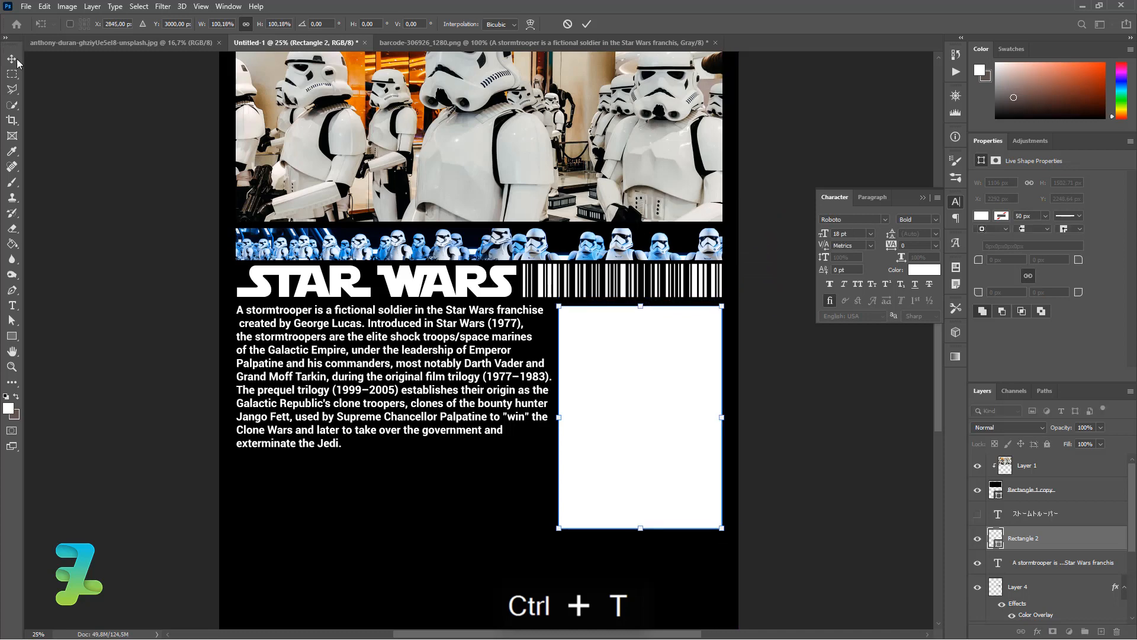
key("Return")
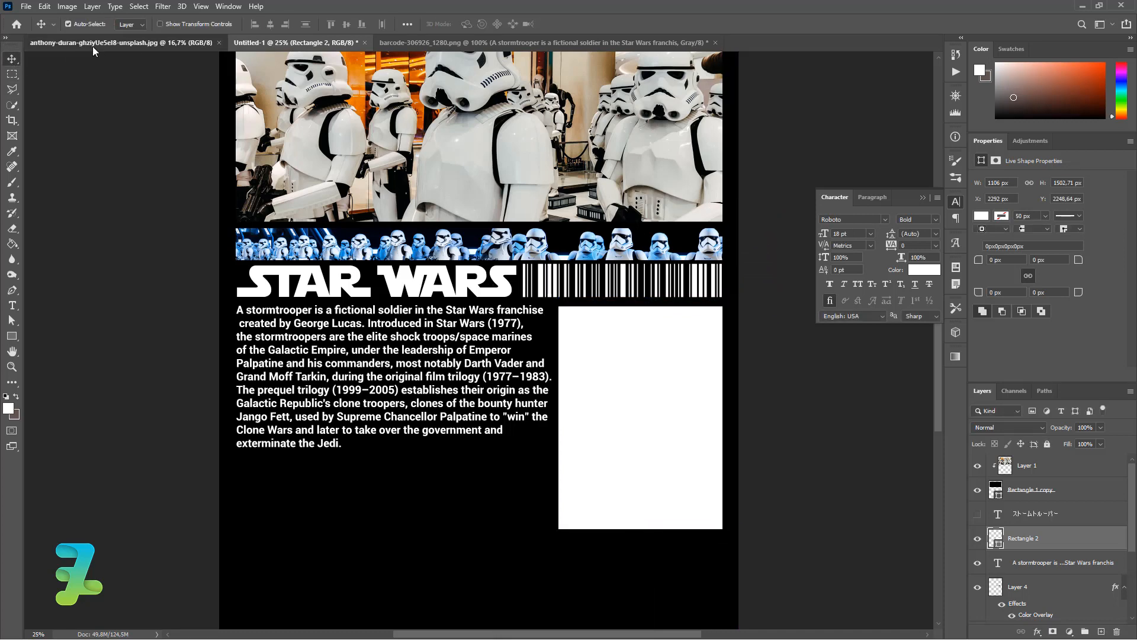
Float the blue-lit single stormtrooper photo in its own window, copy it onto the poster above the white rectangle, and close the source photo
left_click(93, 42)
right_click(94, 42)
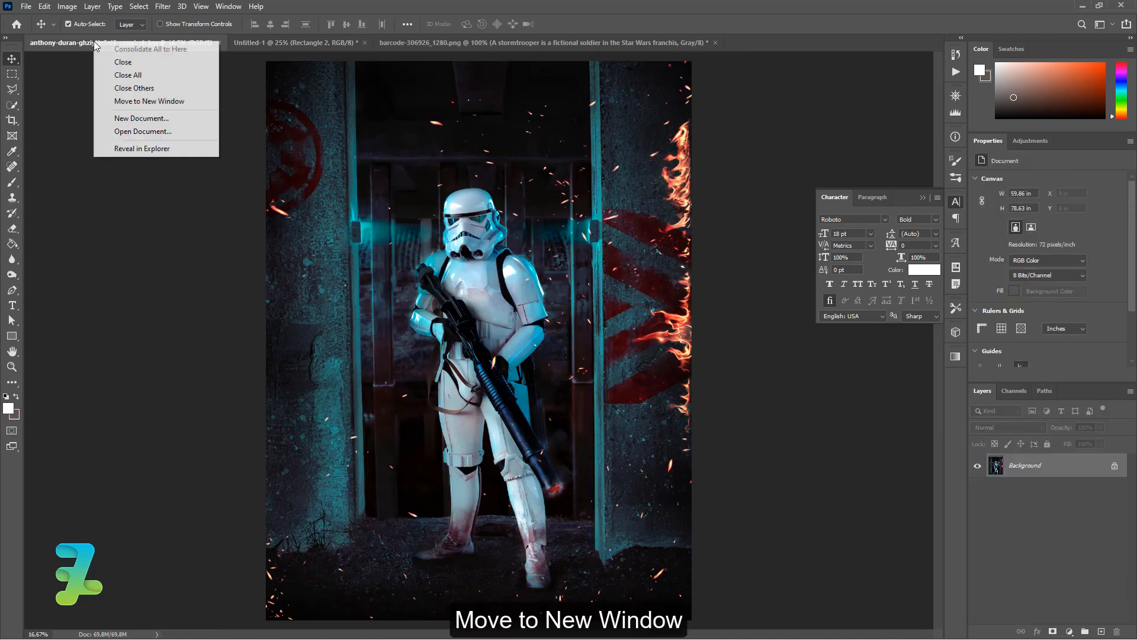
left_click(135, 103)
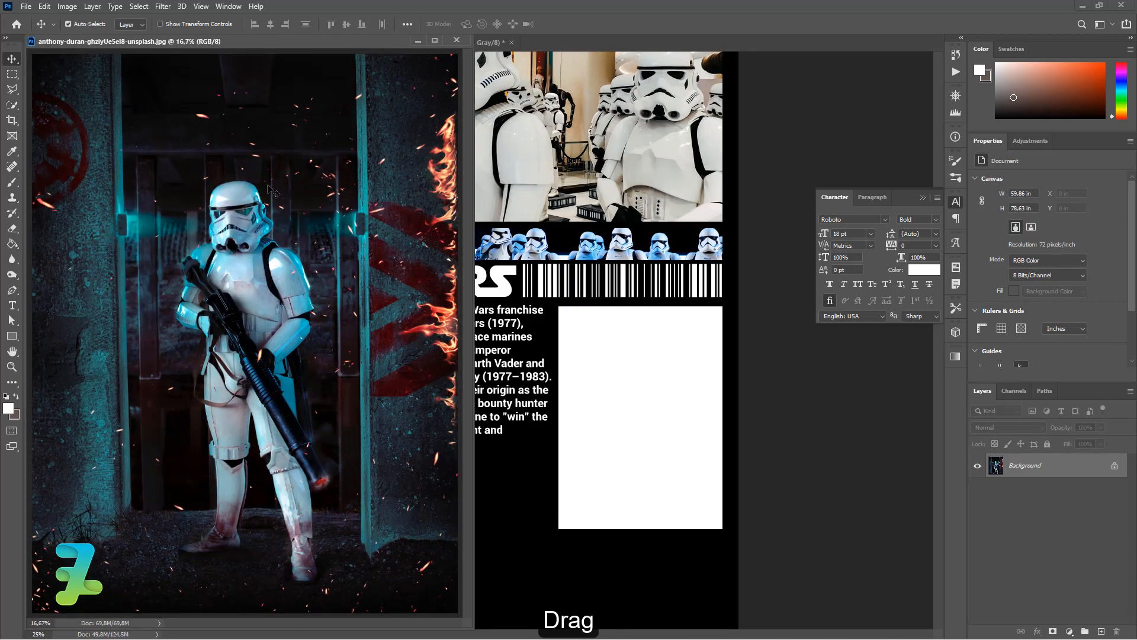
left_click_drag(302, 202, 603, 352)
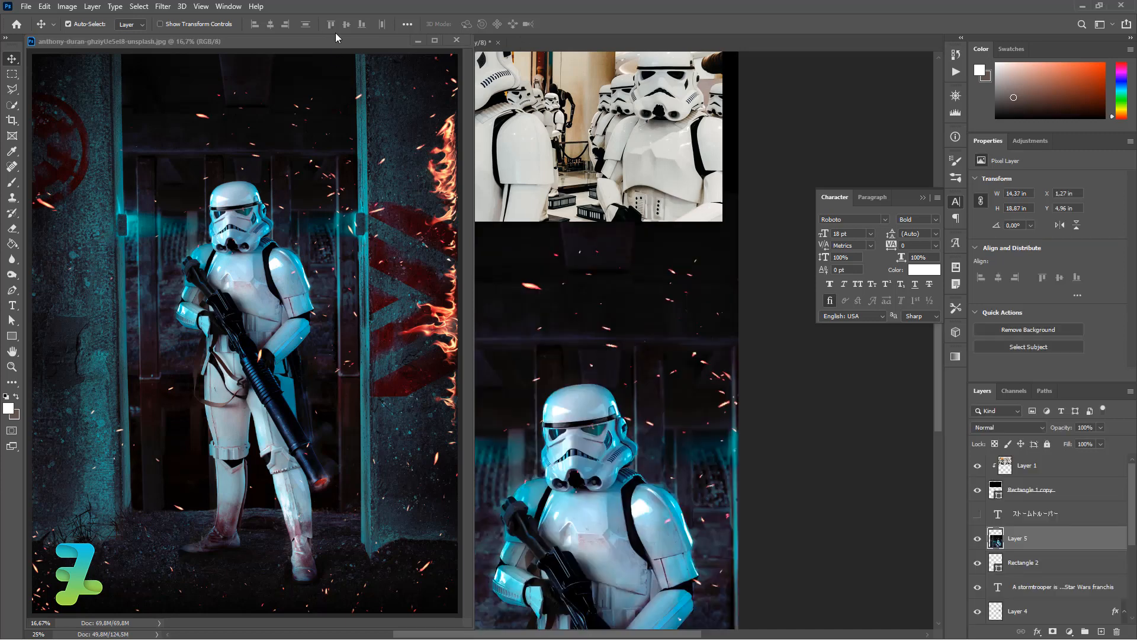
left_click(456, 39)
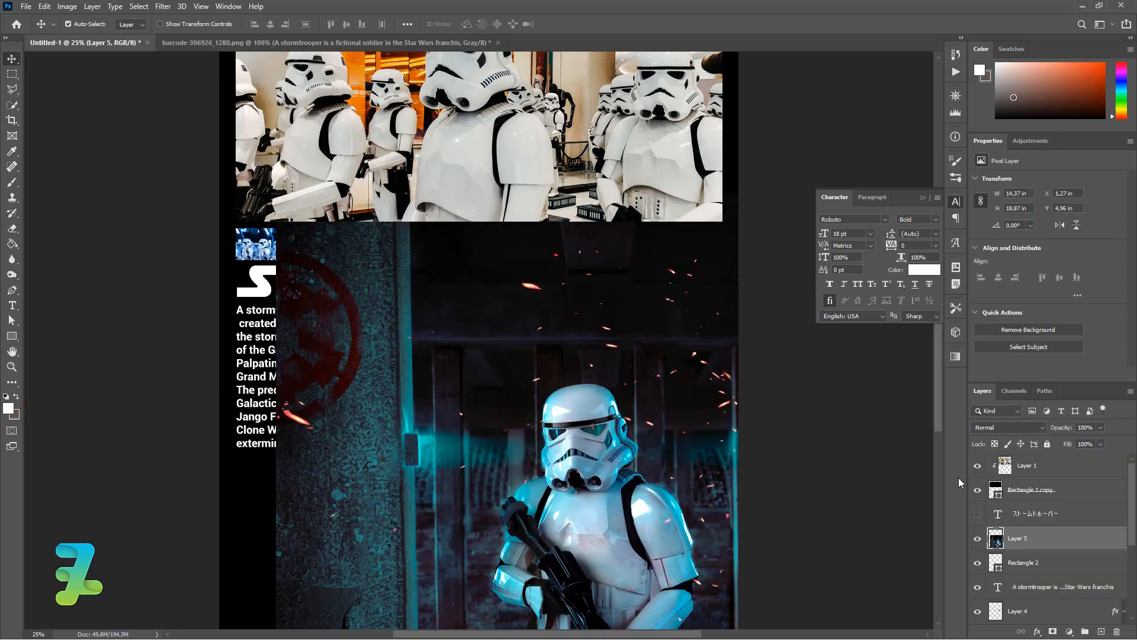
Clip the newly added stormtrooper photo layer to the white rectangle with a clipping mask
right_click(1060, 540)
left_click(1031, 271)
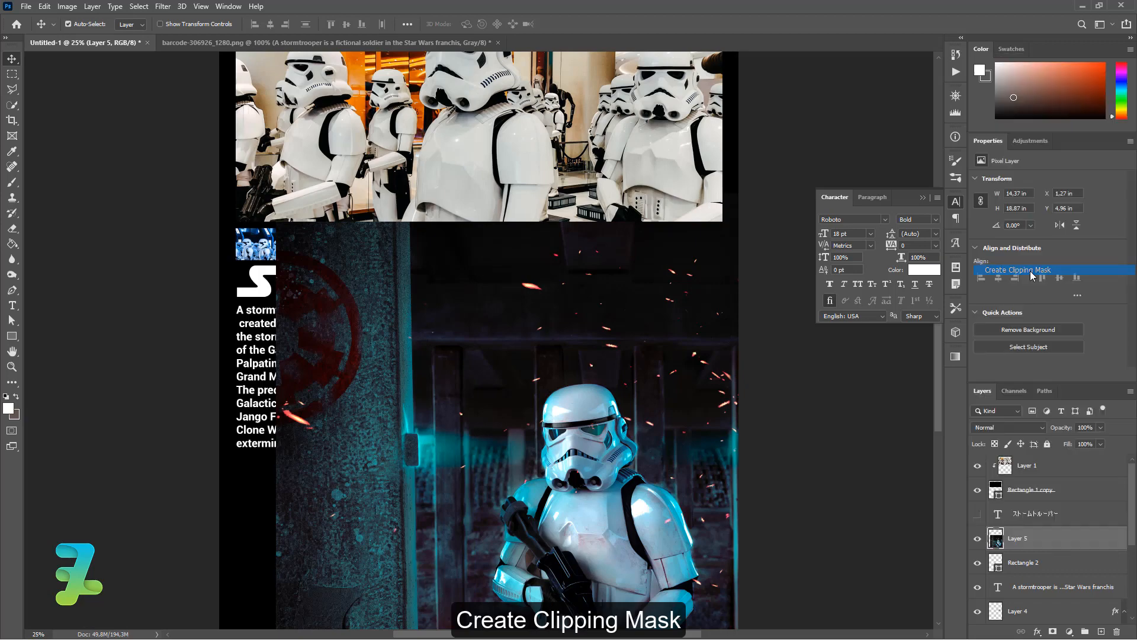
Scale the clipped stormtrooper photo down to about 27.78% and position the standing trooper within the rectangle beneath the barcode
key("ctrl")
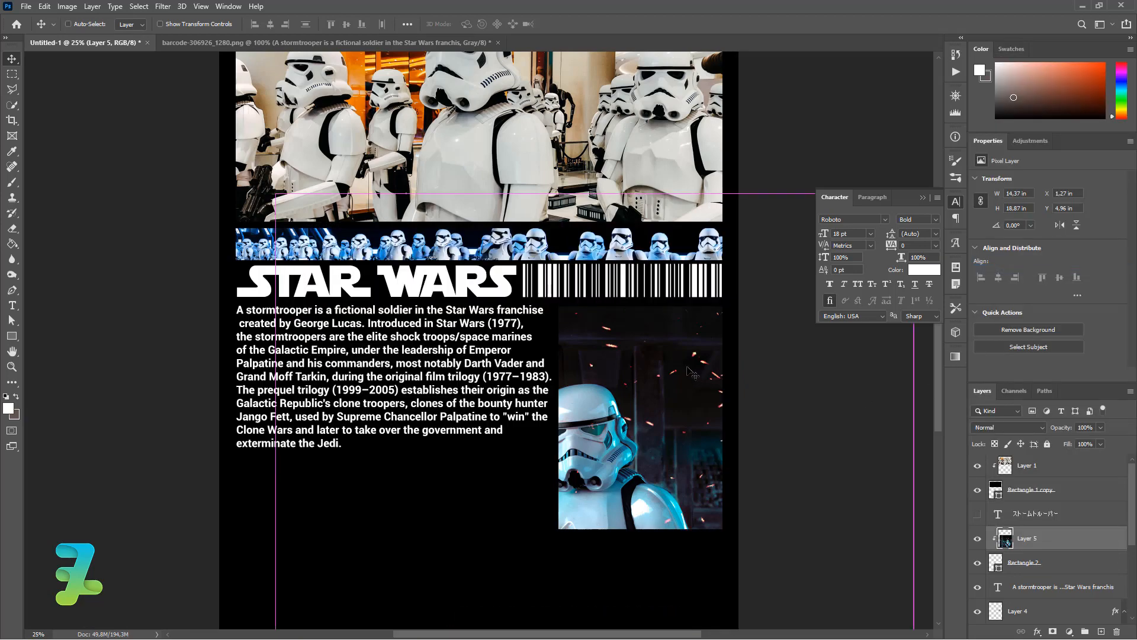
key("ctrl+minus")
key("ctrl+minus")
key("ctrl+t")
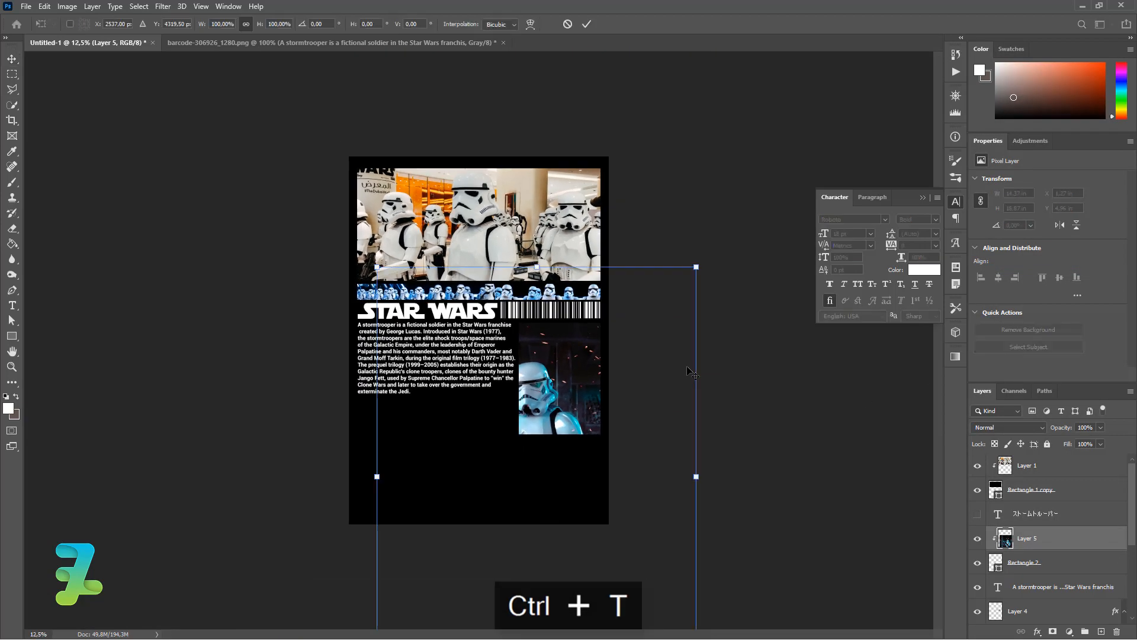
left_click_drag(568, 418, 621, 351)
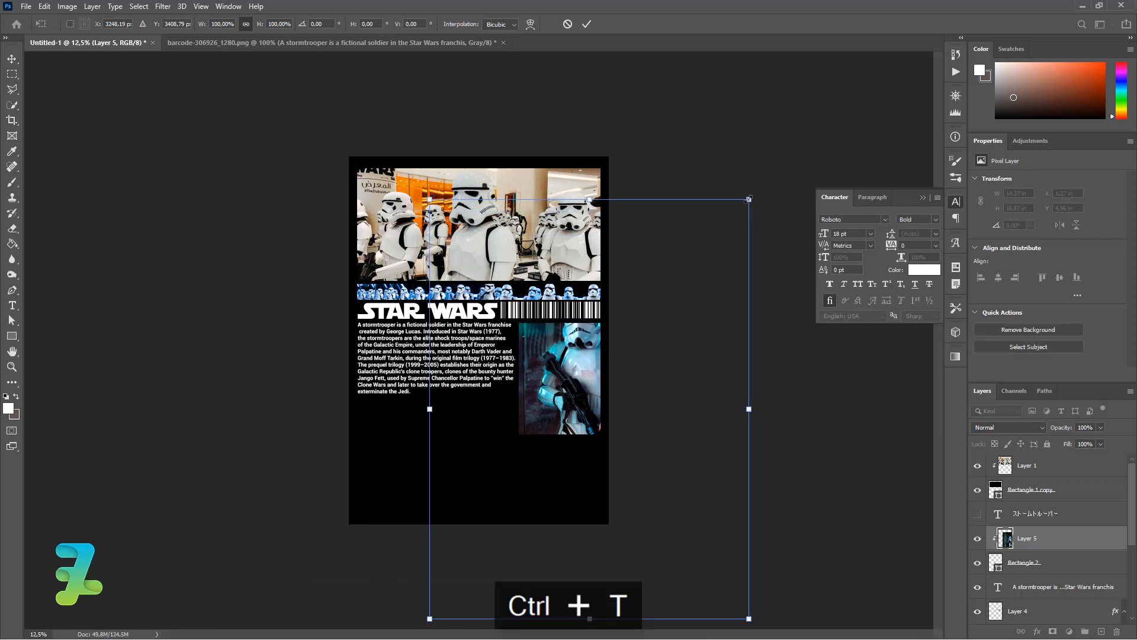
left_click_drag(749, 199, 654, 323)
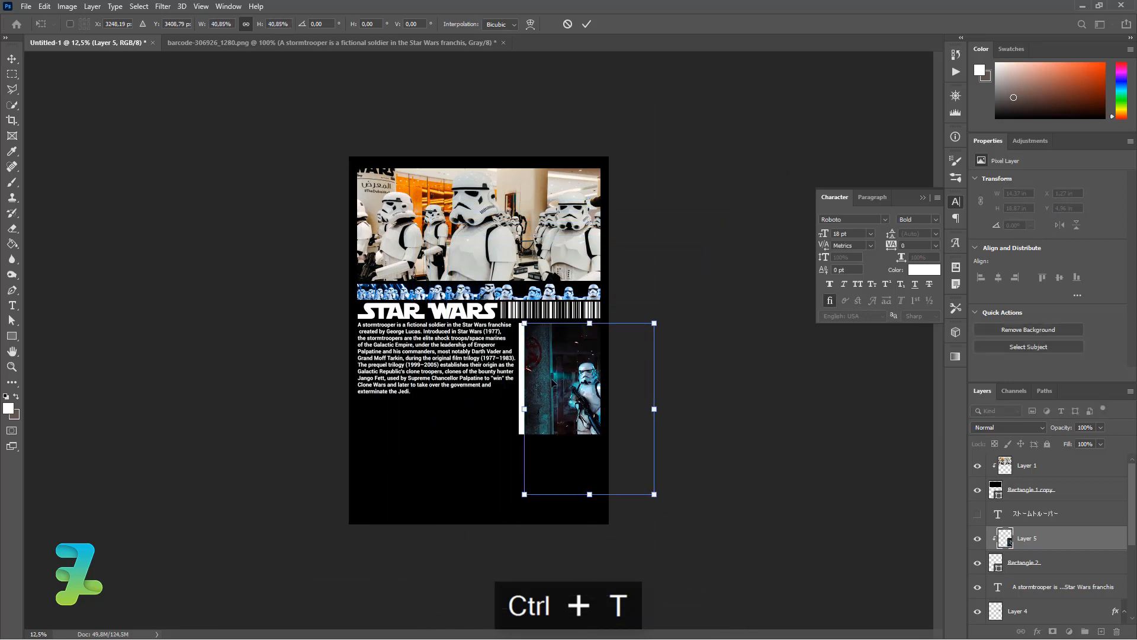
left_click_drag(553, 383, 523, 360)
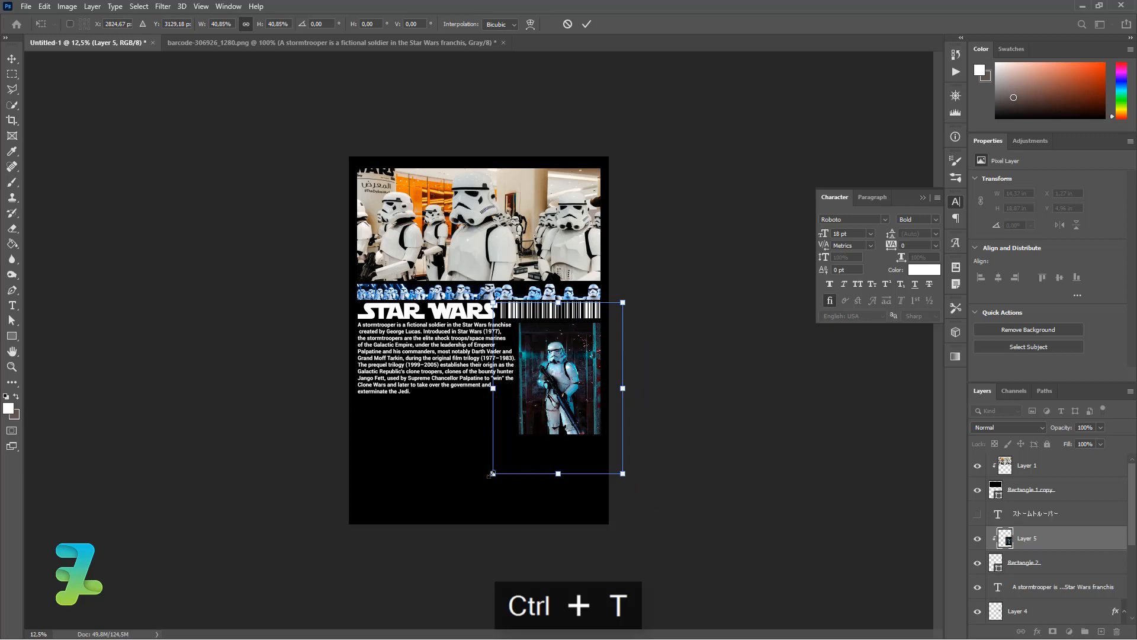
left_click_drag(491, 474, 513, 448)
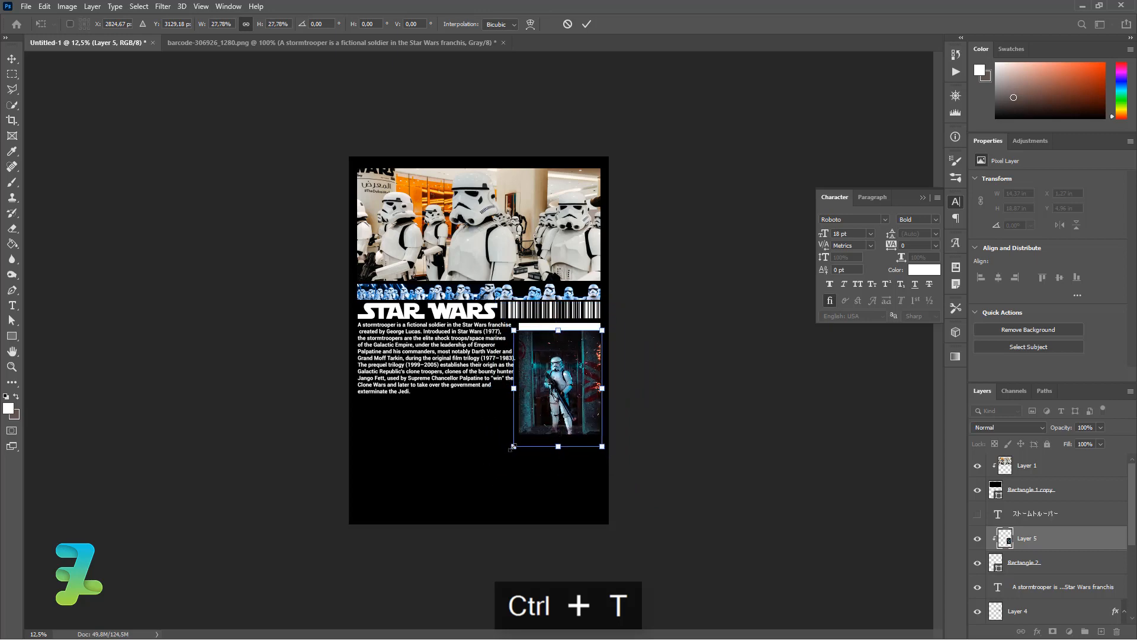
Shift the scaled trooper photo up until it covers the whole white rectangle, and apply the transform
key("ctrl+equal")
key("ctrl+equal")
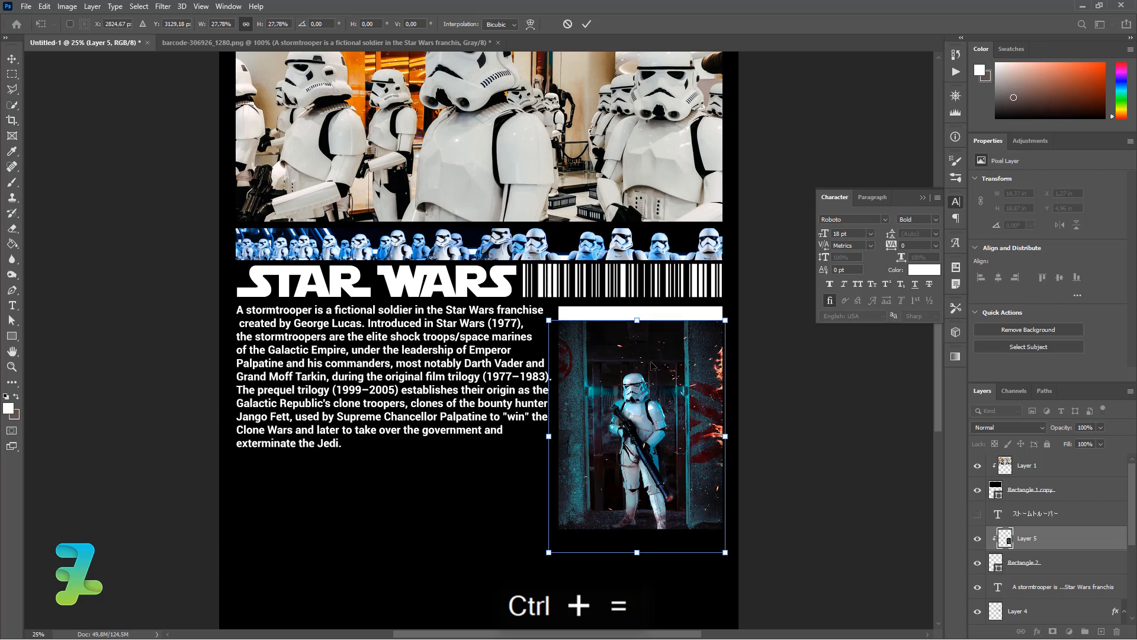
left_click_drag(659, 380, 659, 372)
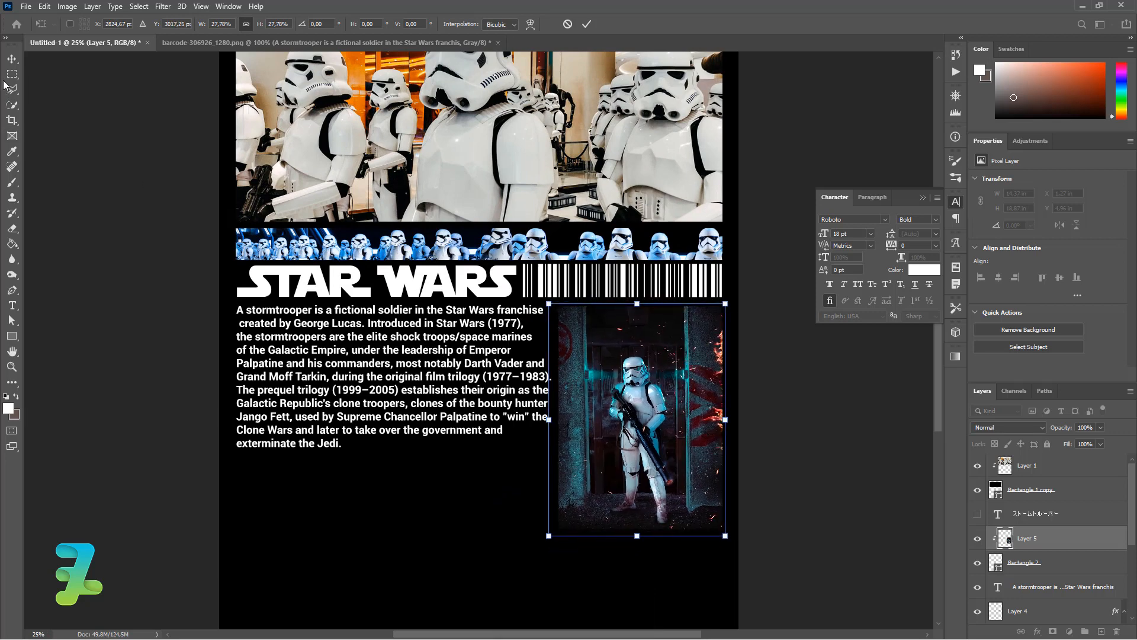
left_click_drag(11, 59, 12, 59)
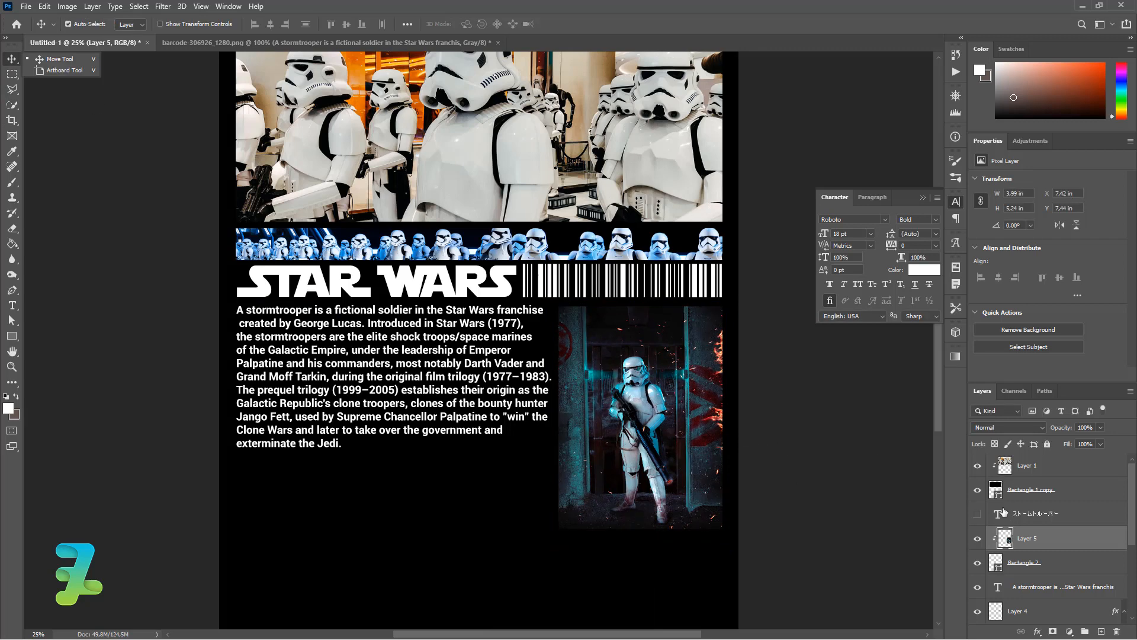
Show the hidden Japanese text layer ストームトルーパー and move it below the paragraph's last line near its left edge
left_click(974, 519)
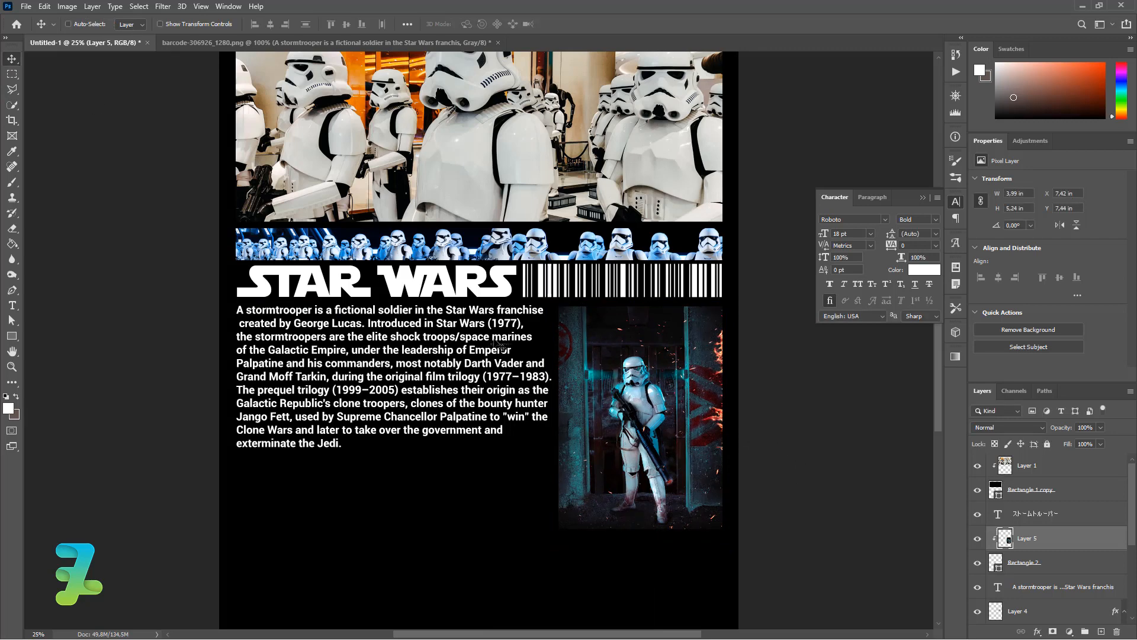
key("ctrl")
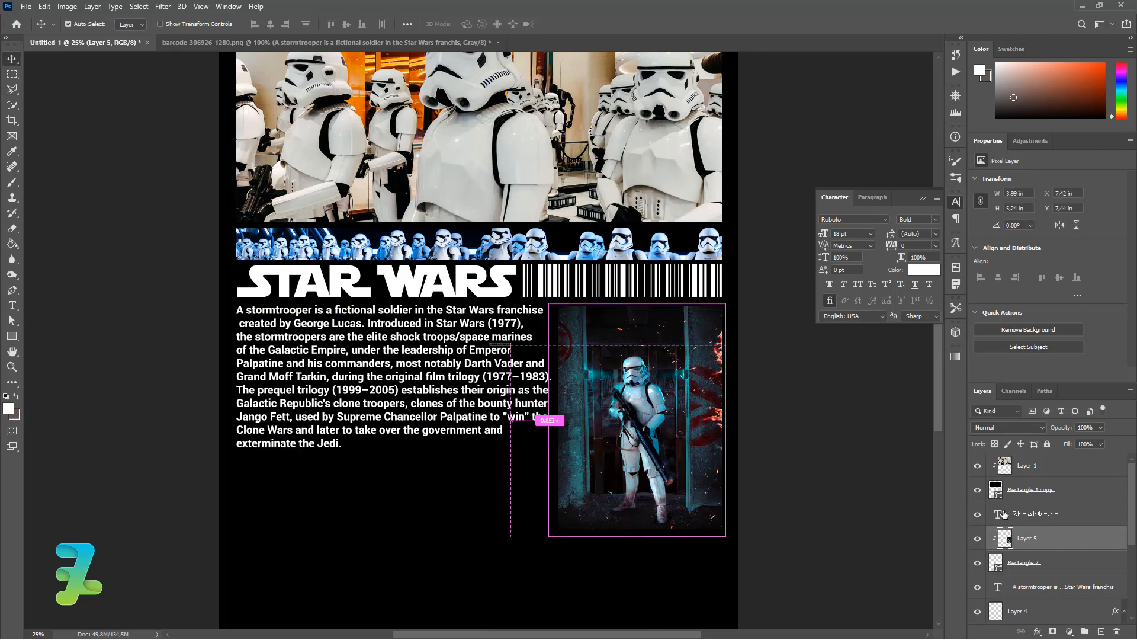
left_click(503, 345, "ctrl")
key("ctrl")
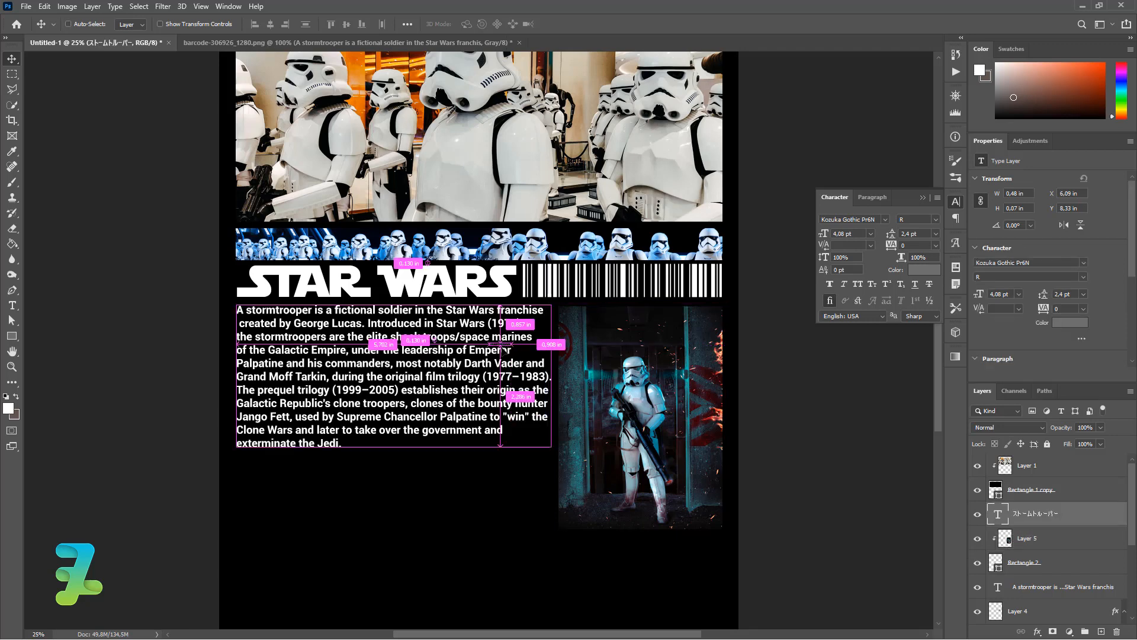
left_click_drag(503, 344, 252, 466)
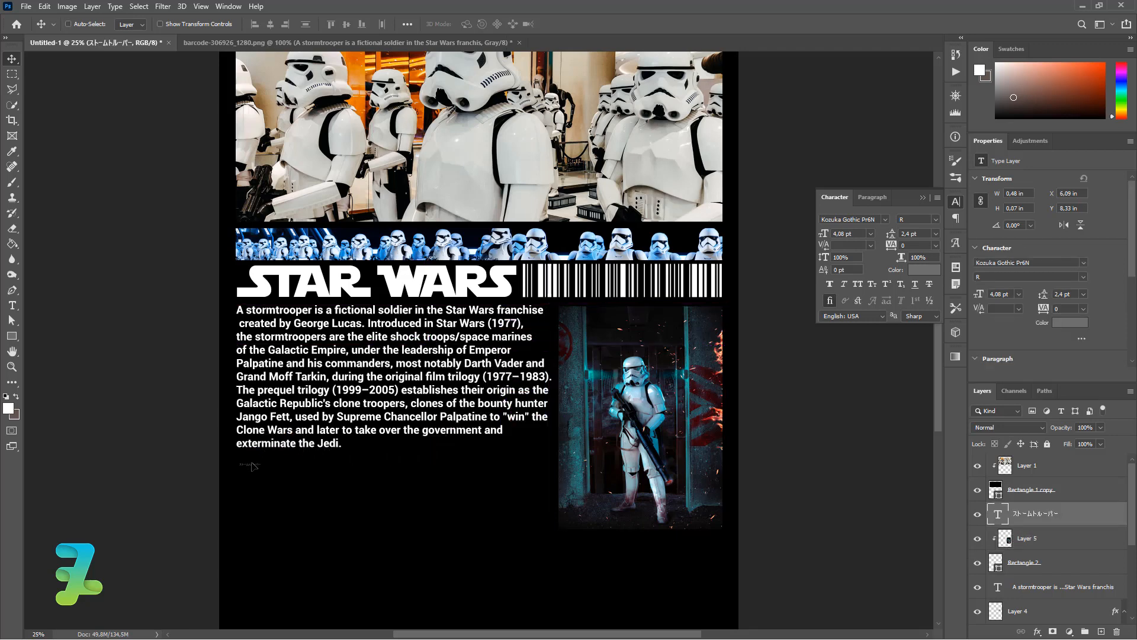
Set the font size of the Japanese text to 18 pt
double_click(999, 514)
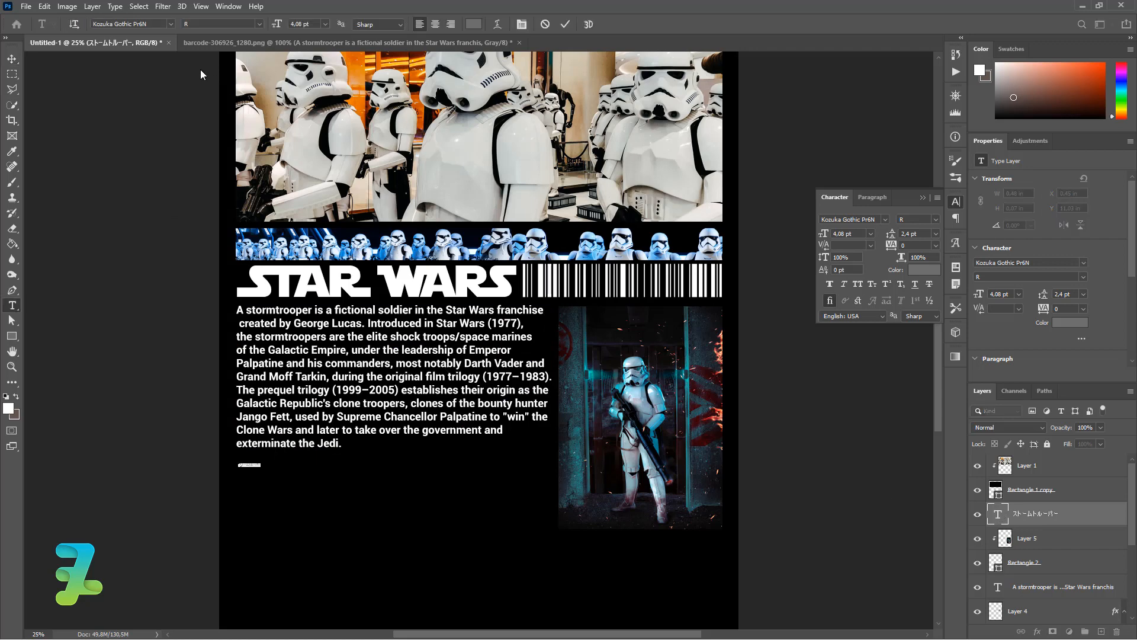
left_click(326, 24)
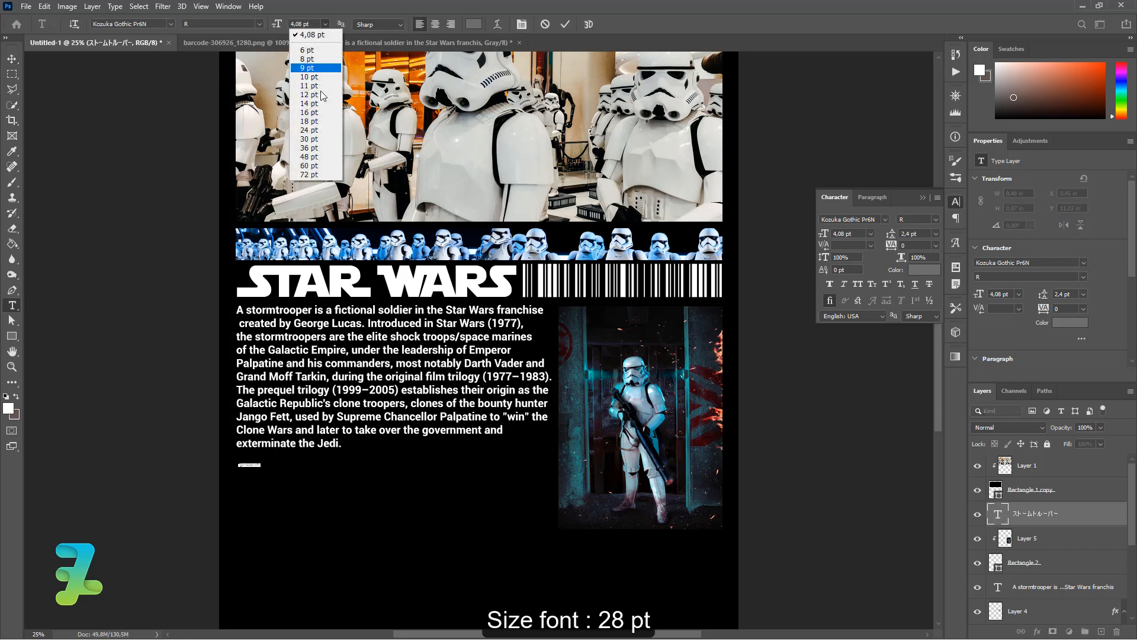
left_click(311, 139)
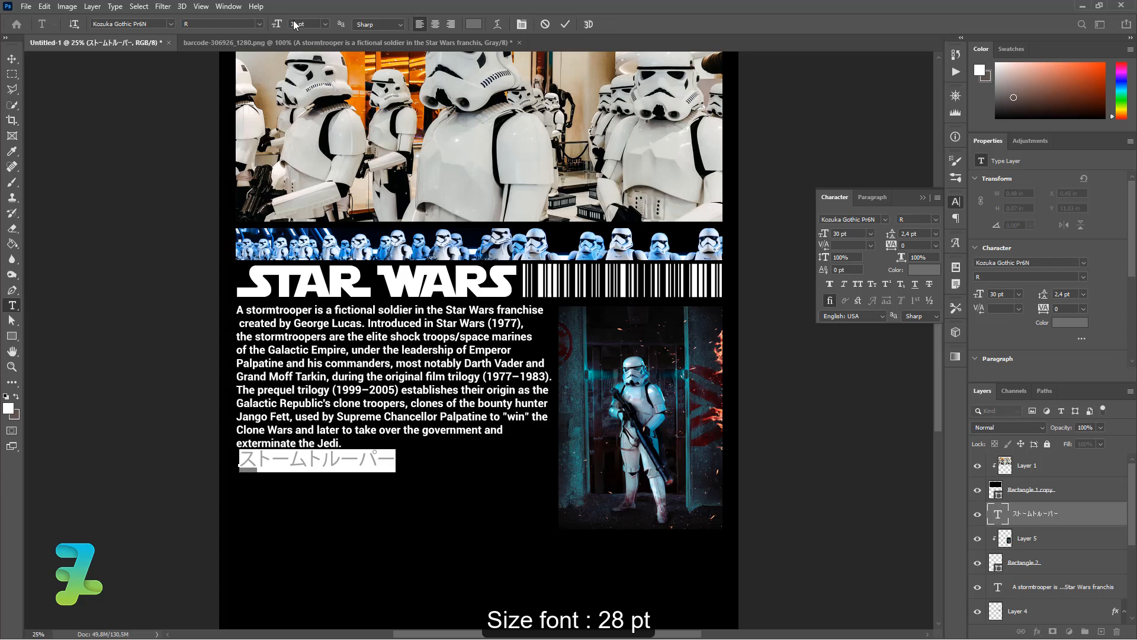
left_click(325, 23)
left_click(317, 124)
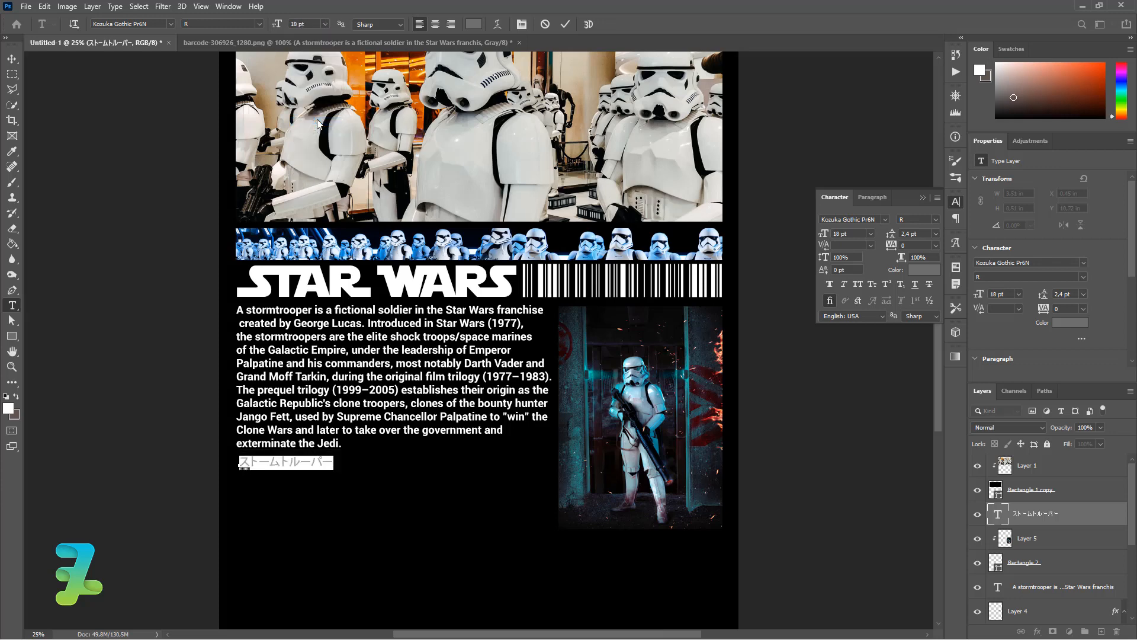
Color the Japanese text white (#ffffff) and align it with the left edge of the paragraph above
left_click(16, 396)
left_click(16, 396)
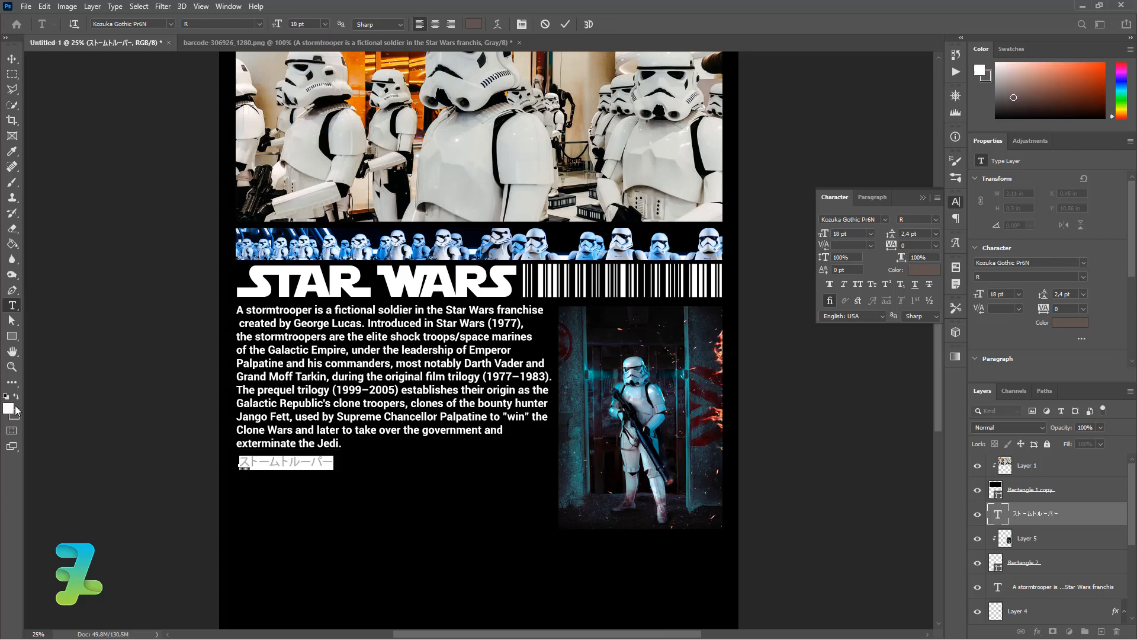
left_click(8, 408)
left_click(945, 182)
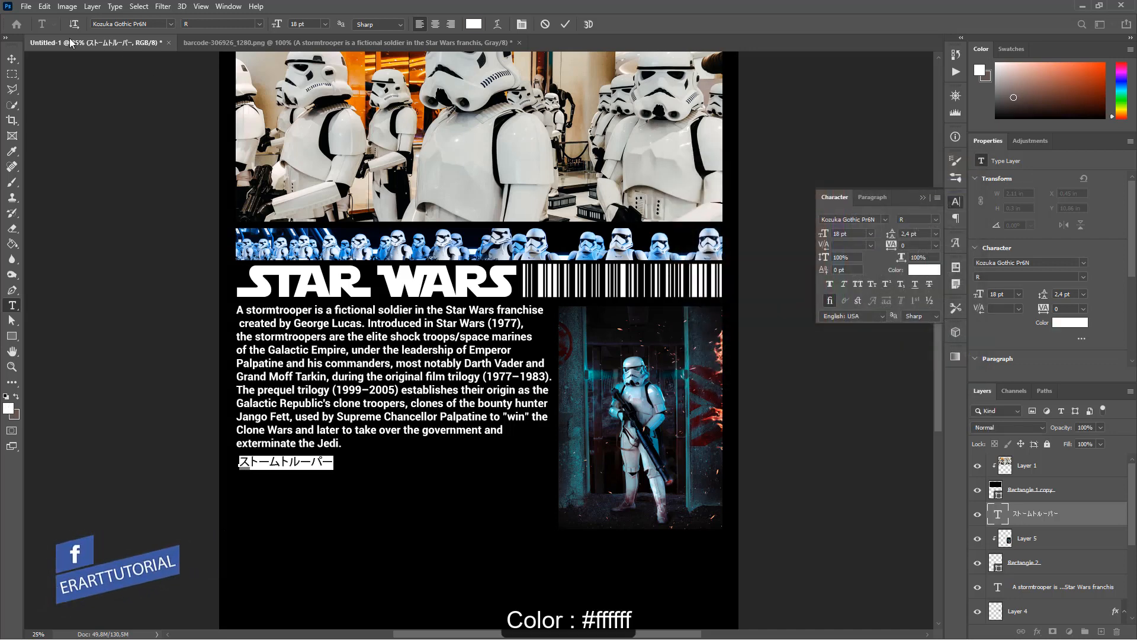
left_click(11, 59)
left_click_drag(275, 459, 263, 466)
scroll(322, 452, "down", 1)
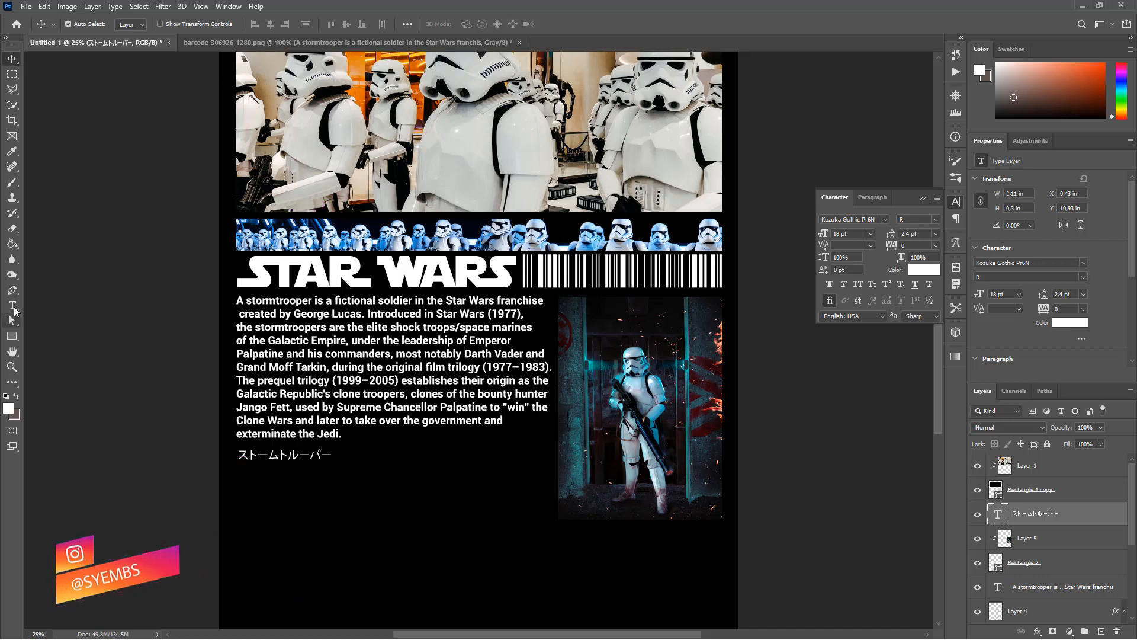
Begin a new text line below the Japanese text and set its font to Roboto
left_click(12, 305)
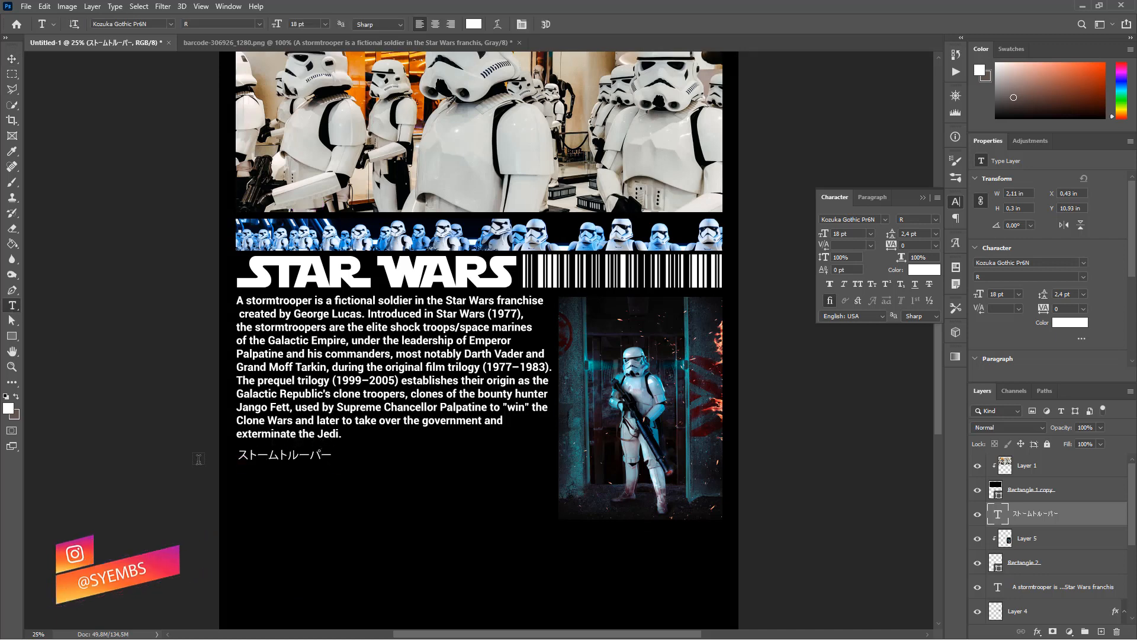
left_click(246, 476)
left_click(171, 24)
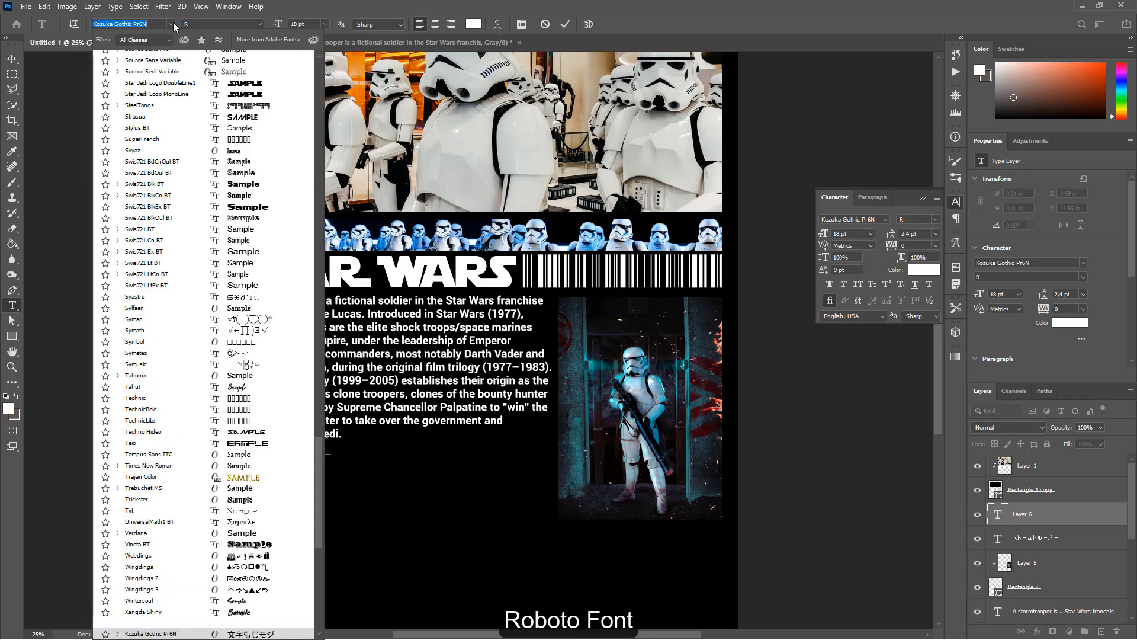
left_click_drag(322, 459, 321, 72)
left_click(189, 73)
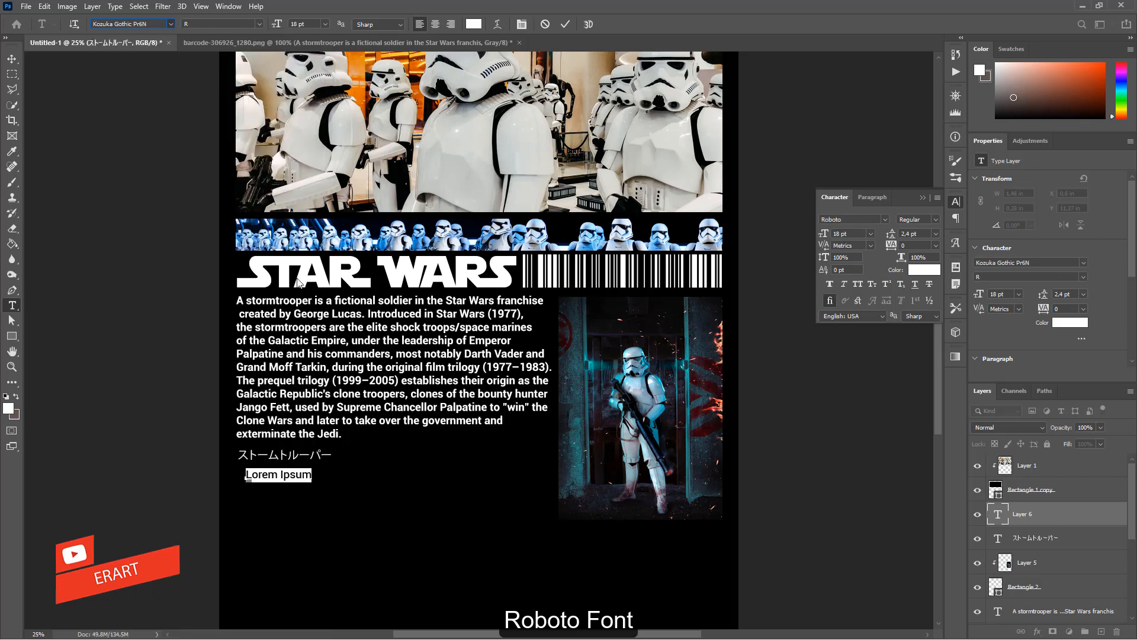
Enter "Affiliation Galactic Empire First Ader" as the new line's text
type("a")
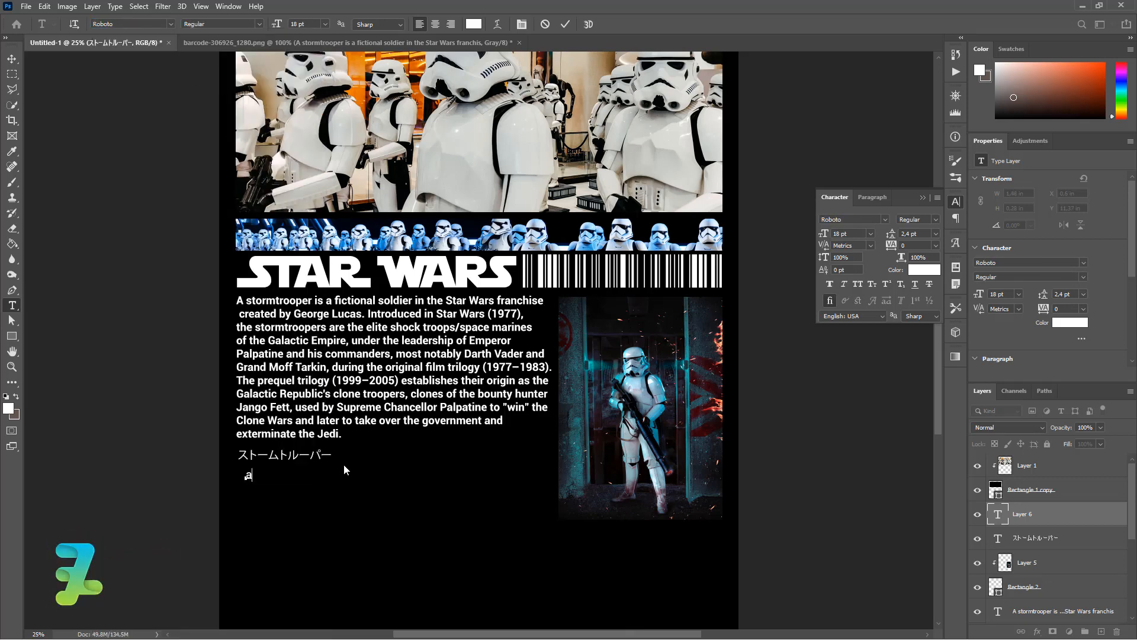
key("BackSpace")
type("Affiliation")
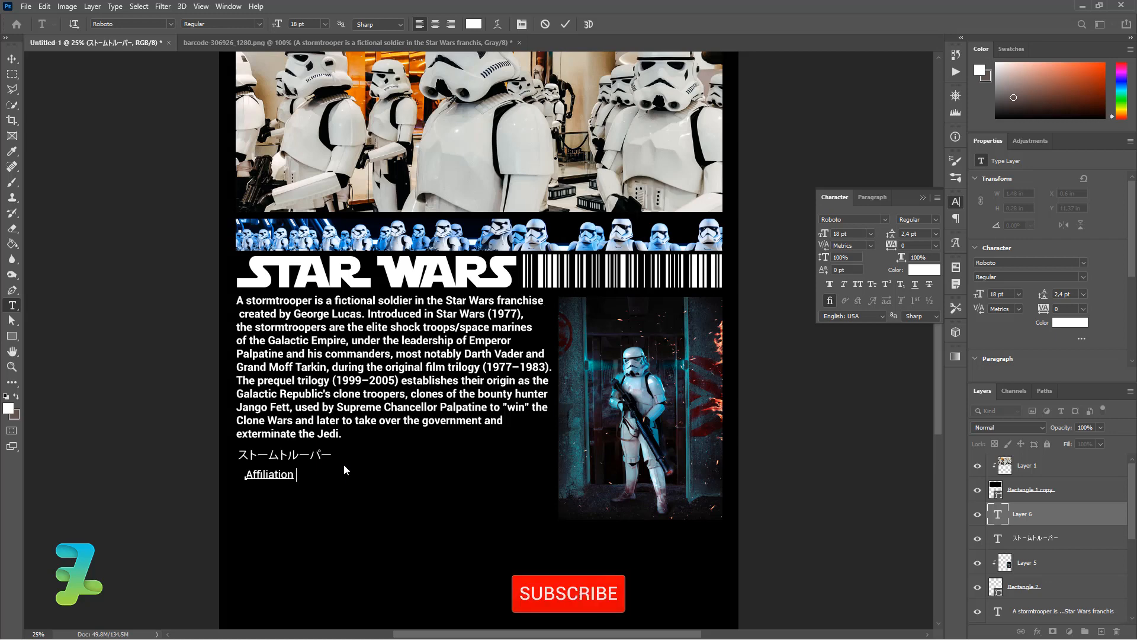
type(" Galat")
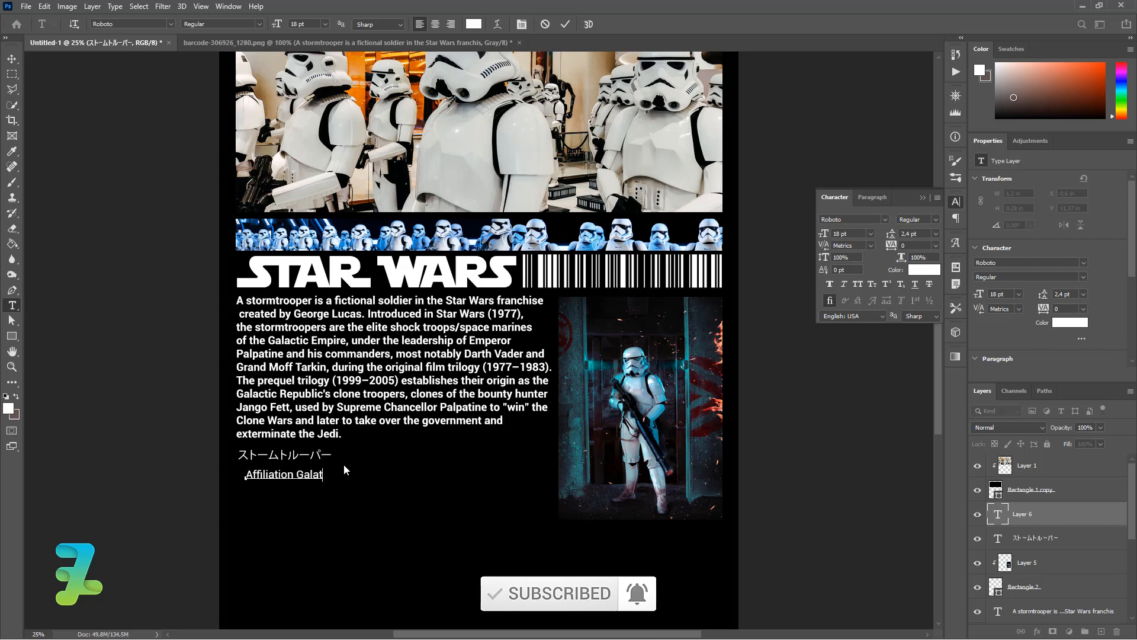
type("ic")
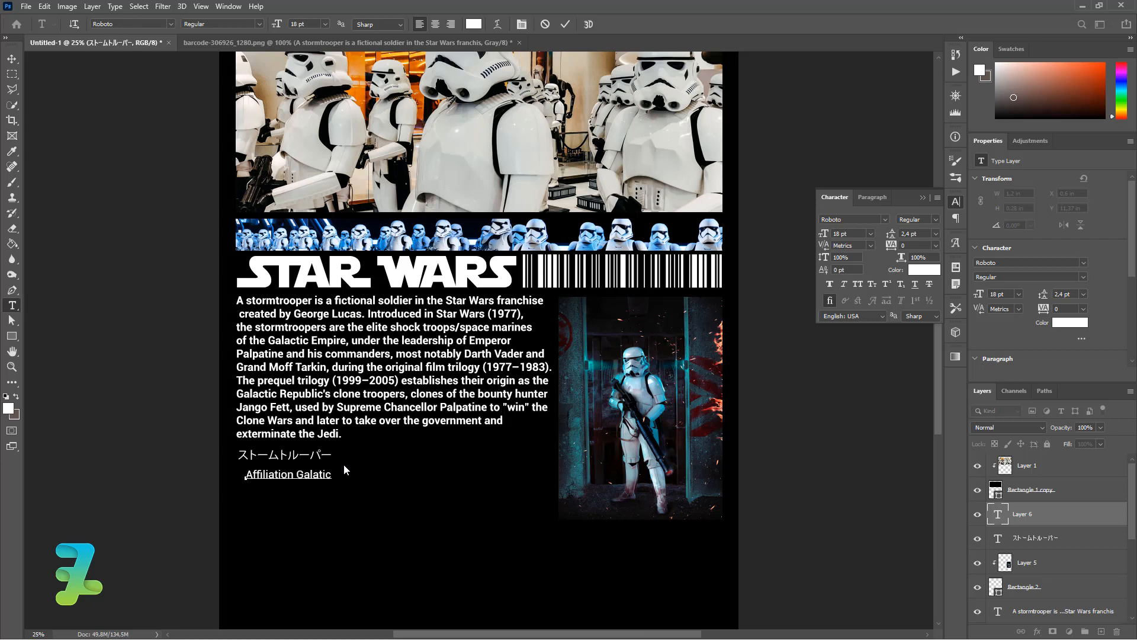
type(" Empi")
type("c")
Set the affiliation line to 10 pt and move it directly under the Japanese text, aligned to its left edge
double_click(997, 515)
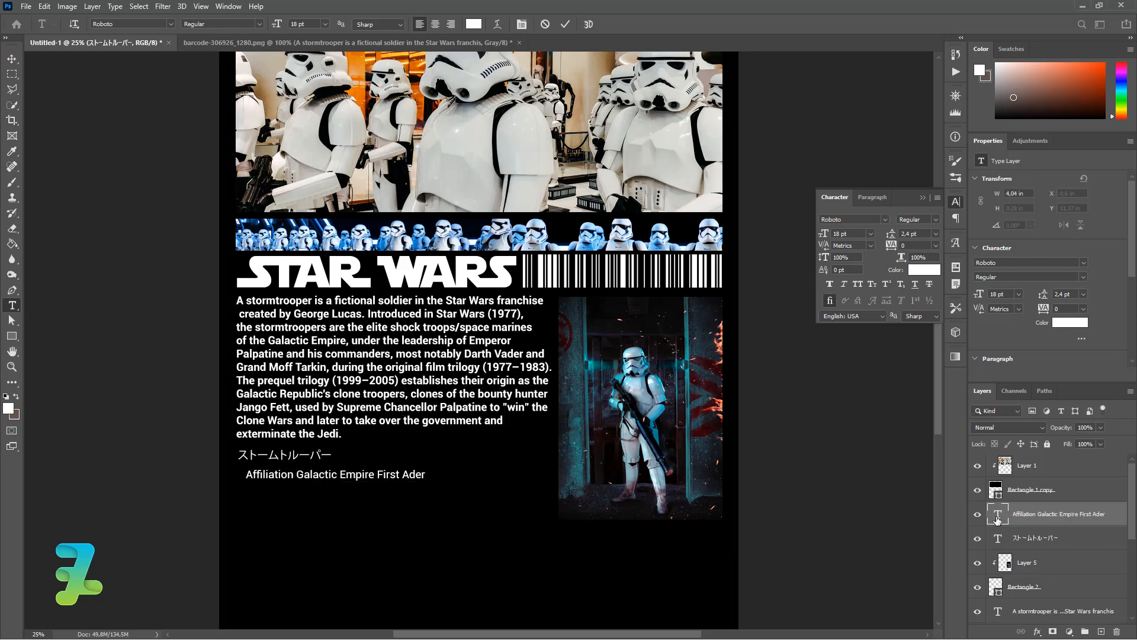
left_click(324, 24)
left_click(314, 83)
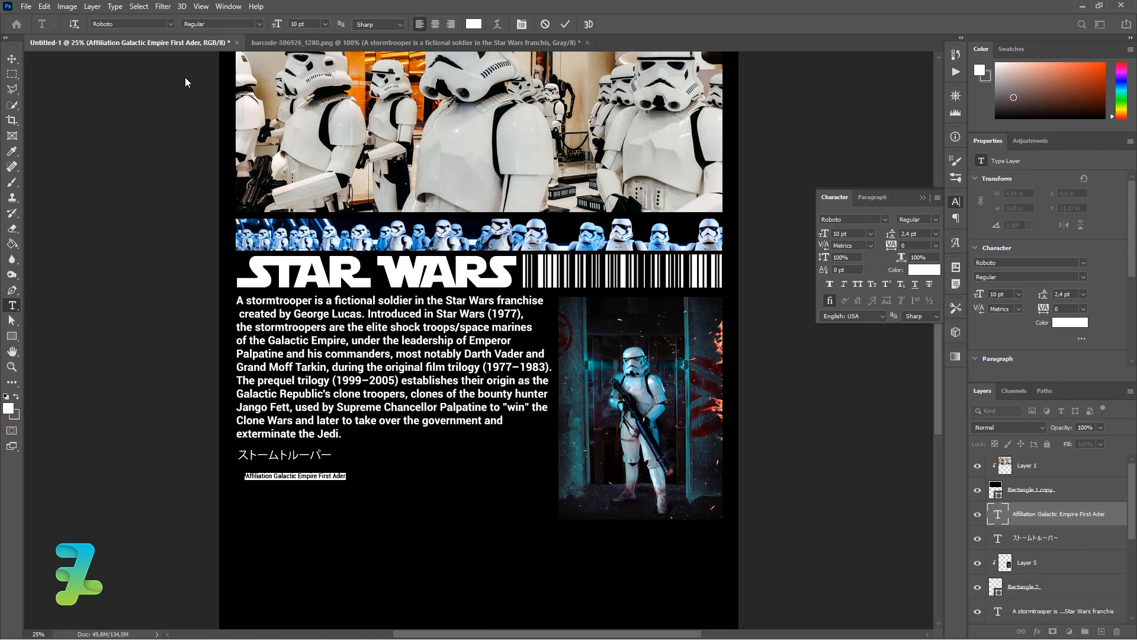
left_click(11, 59)
left_click_drag(323, 478, 315, 469)
scroll(473, 468, "down", 2)
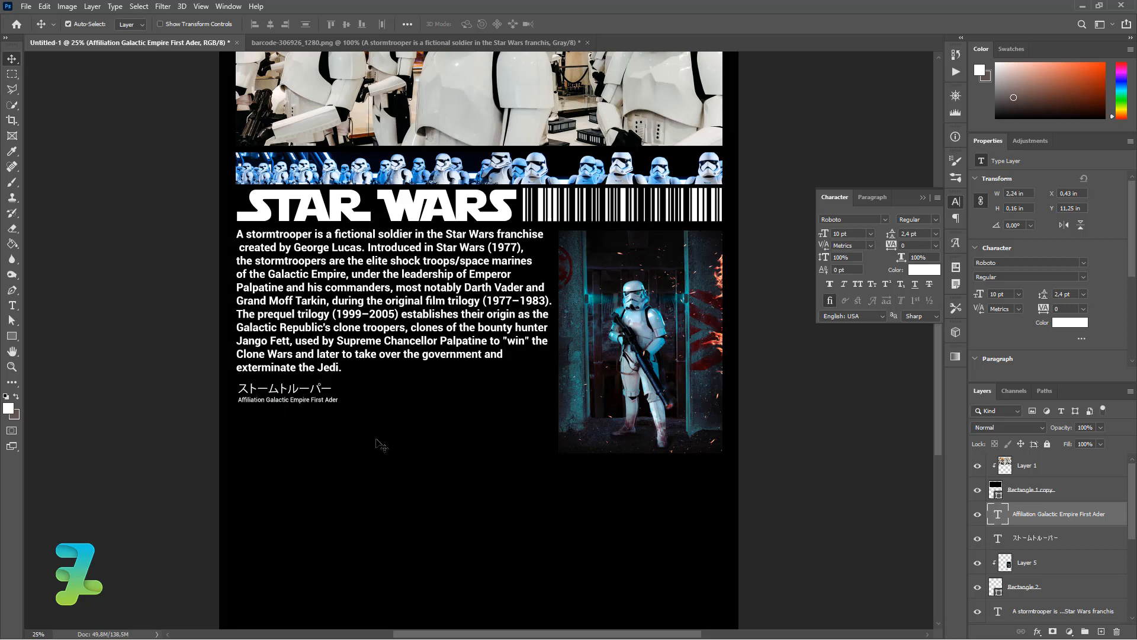
Add the text "T-SHIRT DESIGN" in 10 pt Roboto and place it beside the trooper photo's lower-left corner, aligned with the paragraph's right edge
left_click(15, 308)
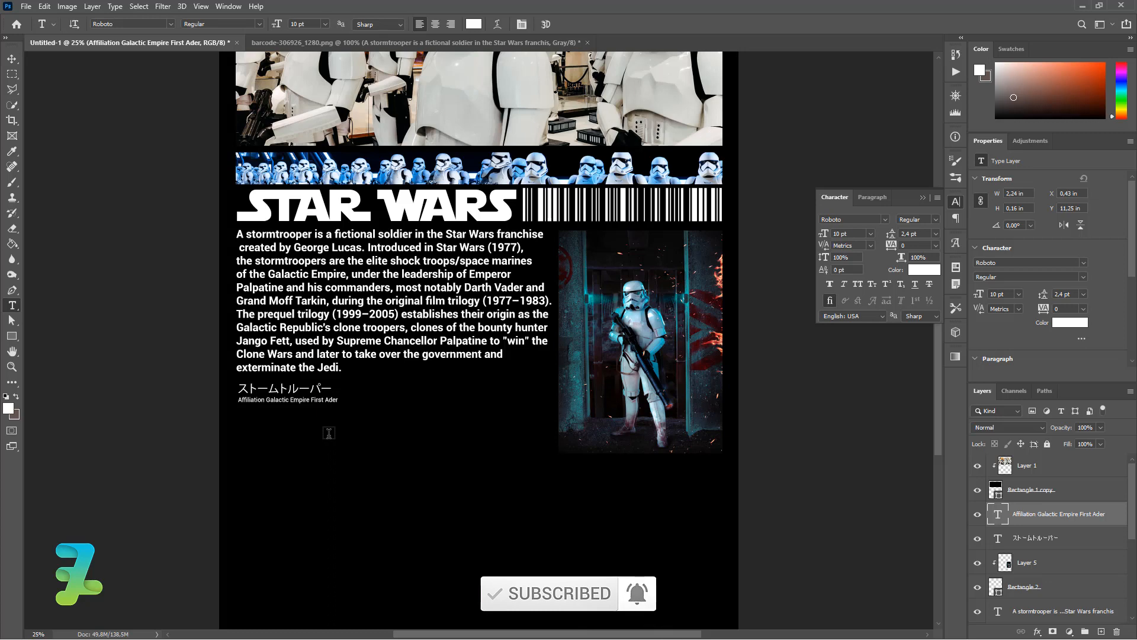
left_click(329, 433)
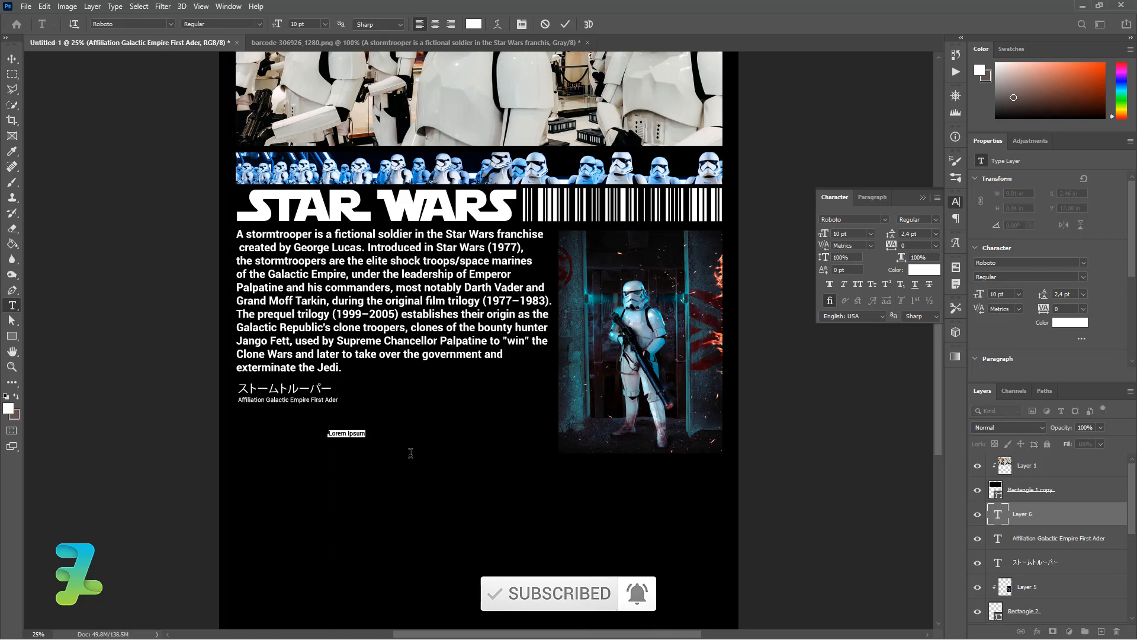
key("BackSpace")
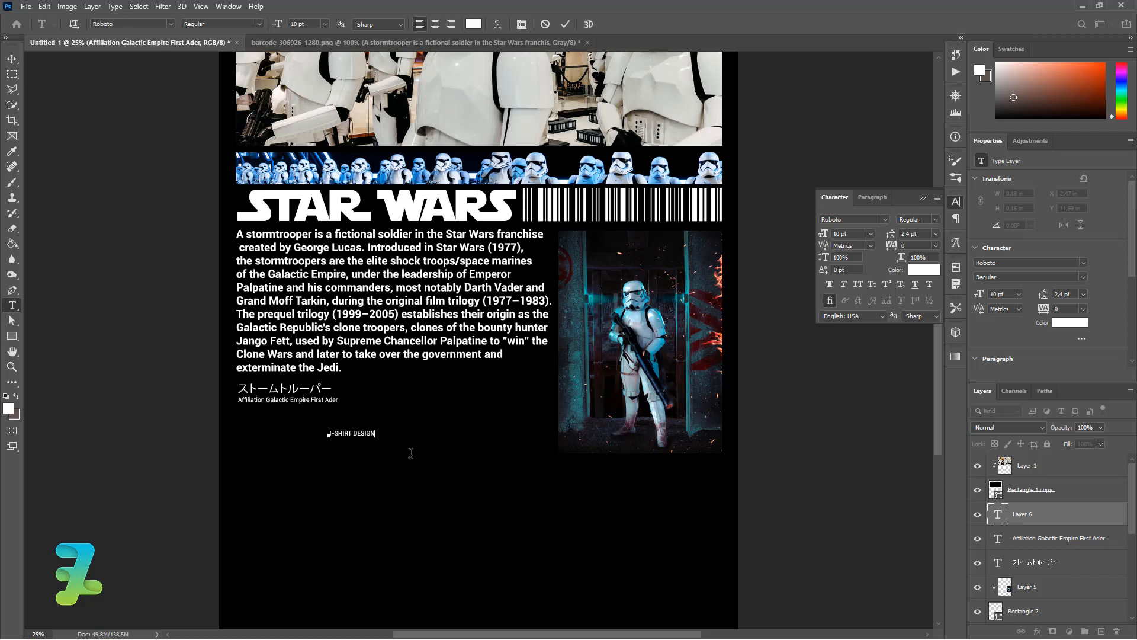
left_click(12, 58)
left_click_drag(412, 432, 532, 448)
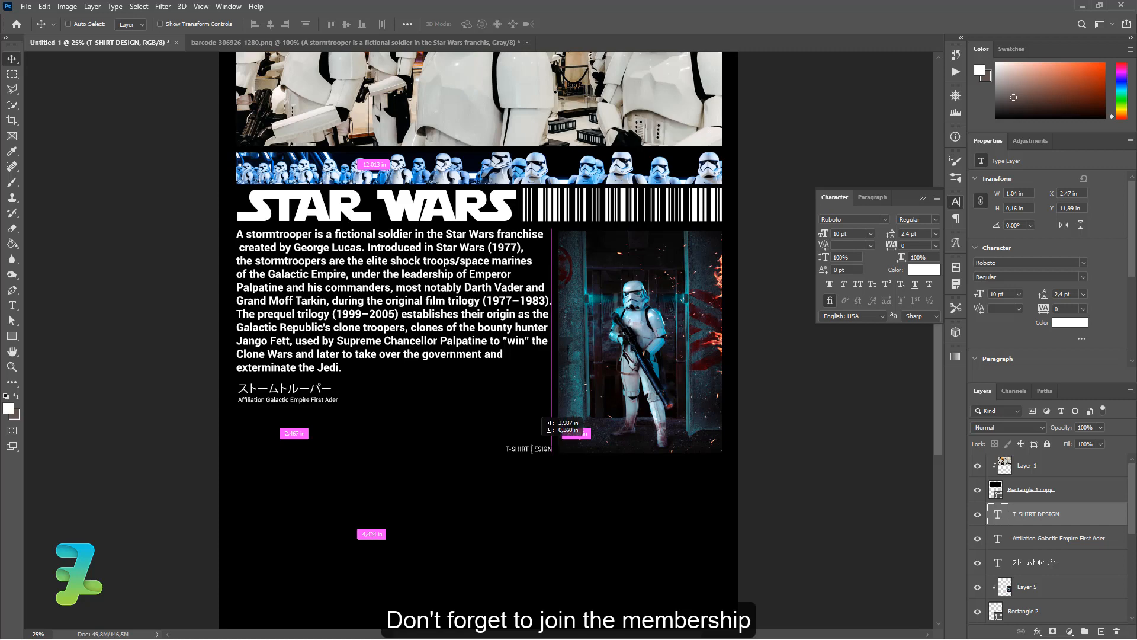
key("ctrl+minus")
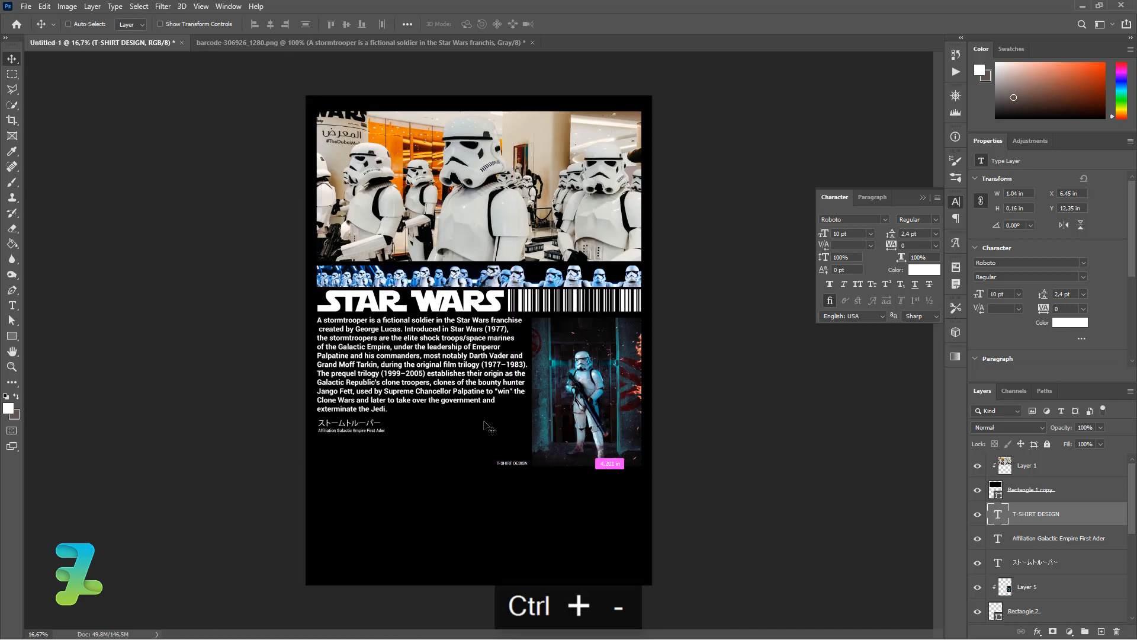
key("ctrl+minus")
key("ctrl+equal")
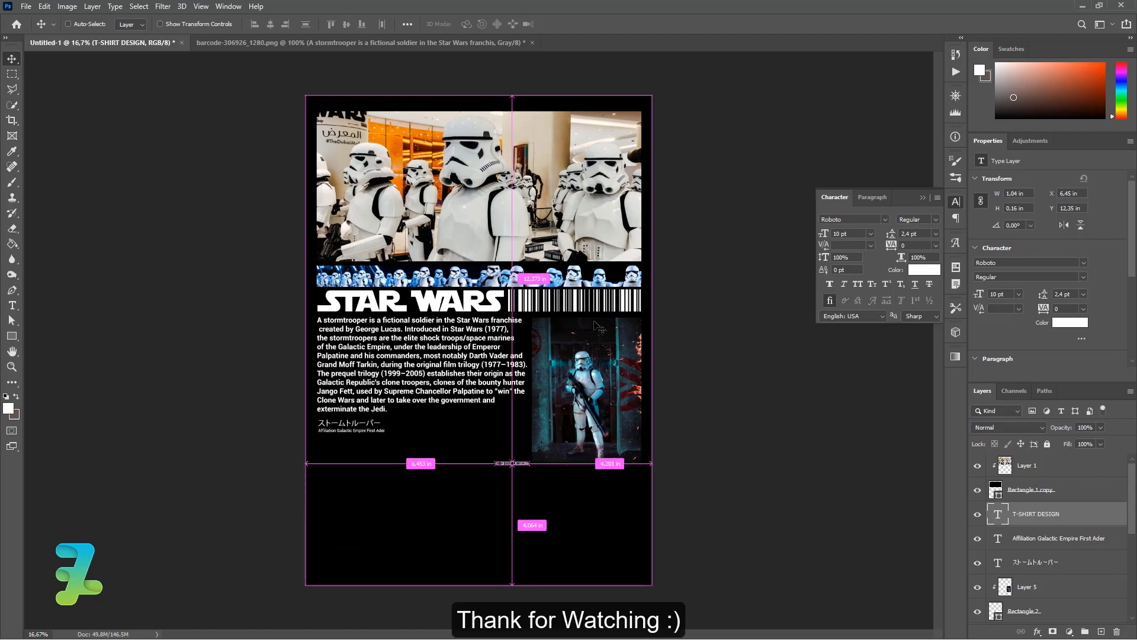